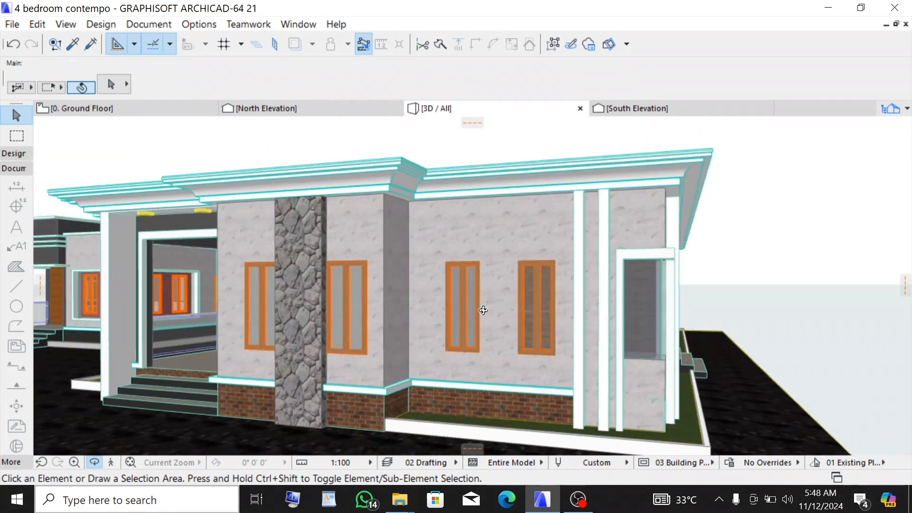
# - Open the South Elevation view from its marker on the ground floor plan and zoom to the windows
pyautogui.keyDown('shift'); pyautogui.moveTo(418, 256); pyautogui.dragTo(427, 295, button='middle'); pyautogui.keyUp('shift')
pyautogui.click(143, 108)
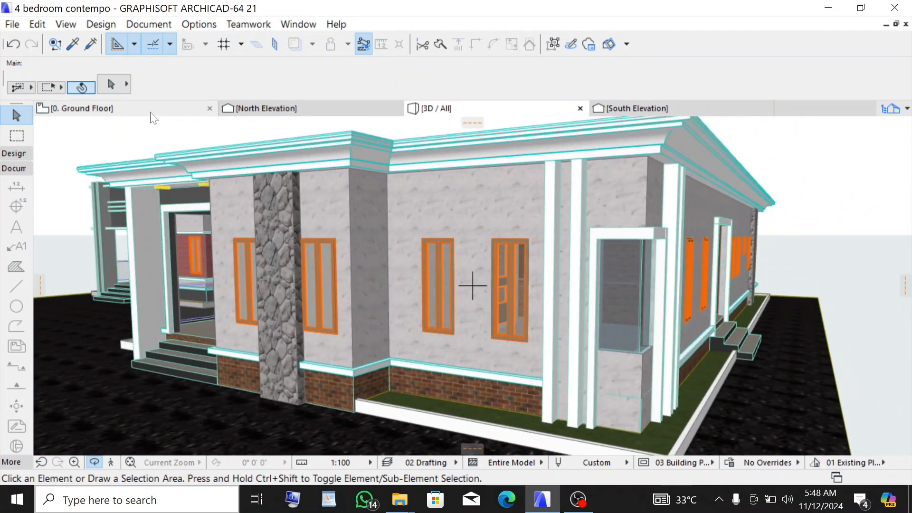
pyautogui.scroll(2, 518, 339)
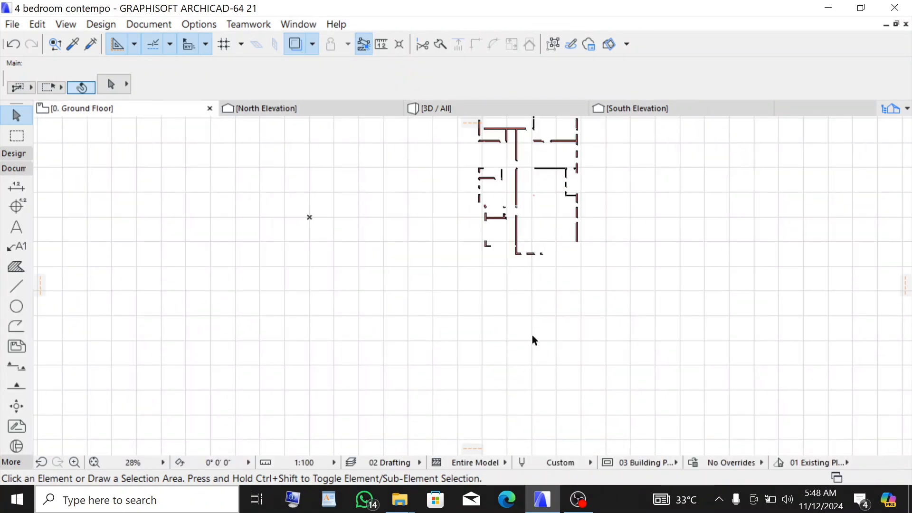
pyautogui.scroll(1, 536, 297)
pyautogui.scroll(1, 536, 297)
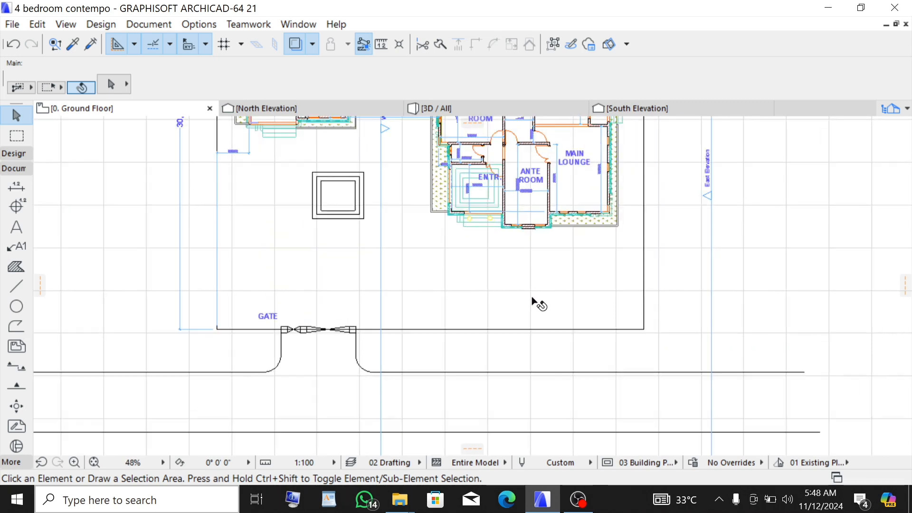
pyautogui.scroll(-2, 516, 257)
pyautogui.scroll(-1, 533, 266)
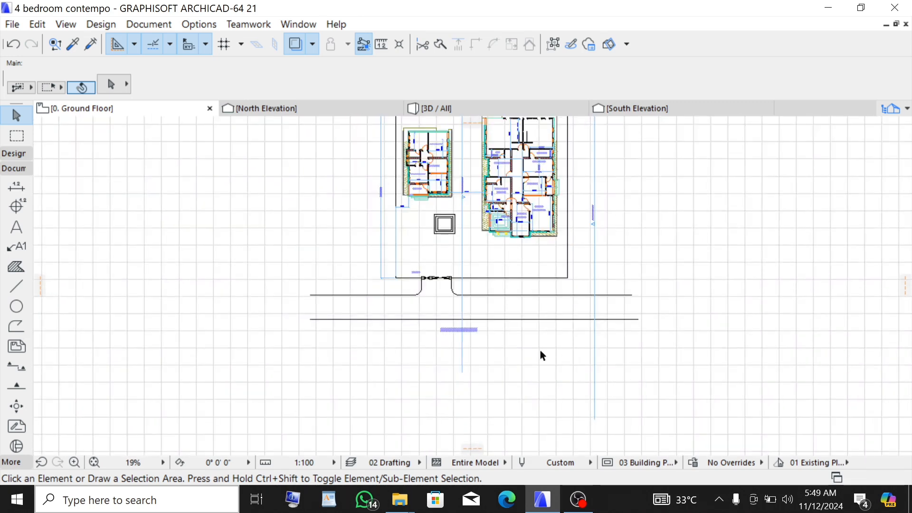
pyautogui.click(537, 392)
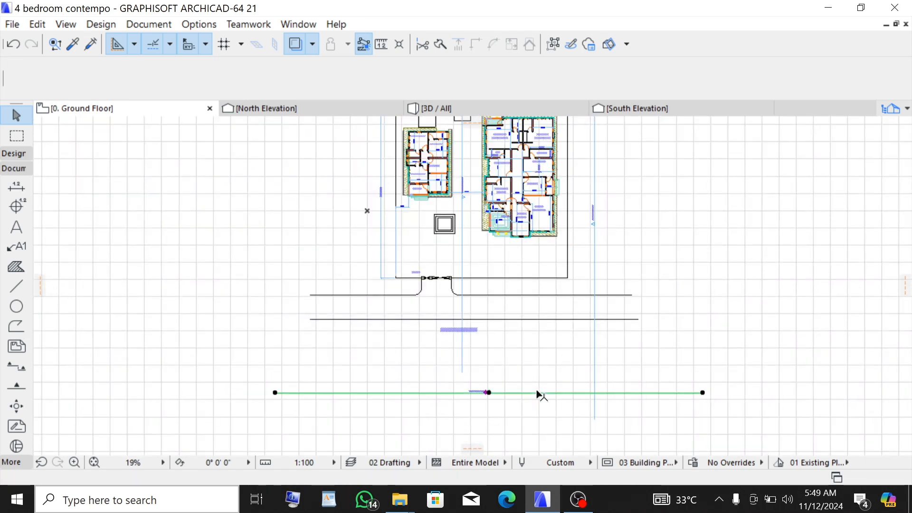
pyautogui.rightClick(553, 358)
pyautogui.click(597, 116)
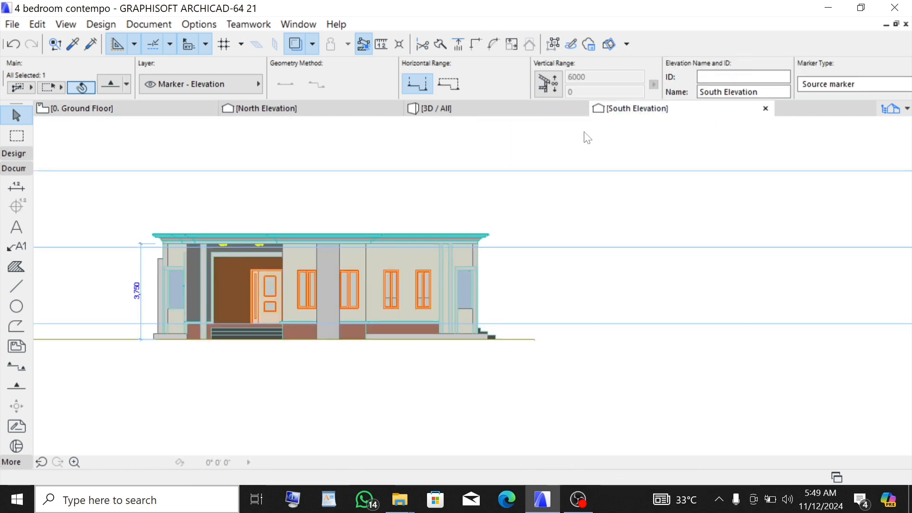
pyautogui.scroll(4, 315, 253)
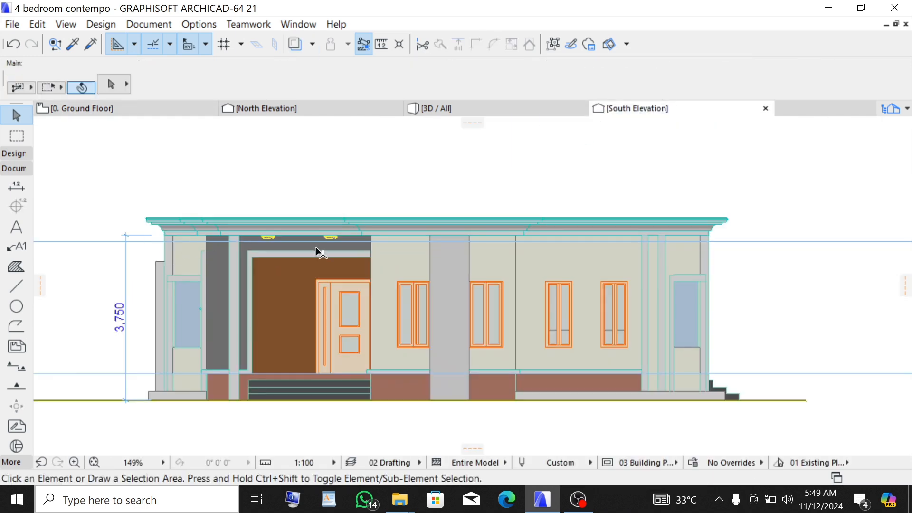
# - Trace a closed polyline rectangle around the outline of one window with the Line tool
pyautogui.click(16, 286)
pyautogui.scroll(4, 619, 300)
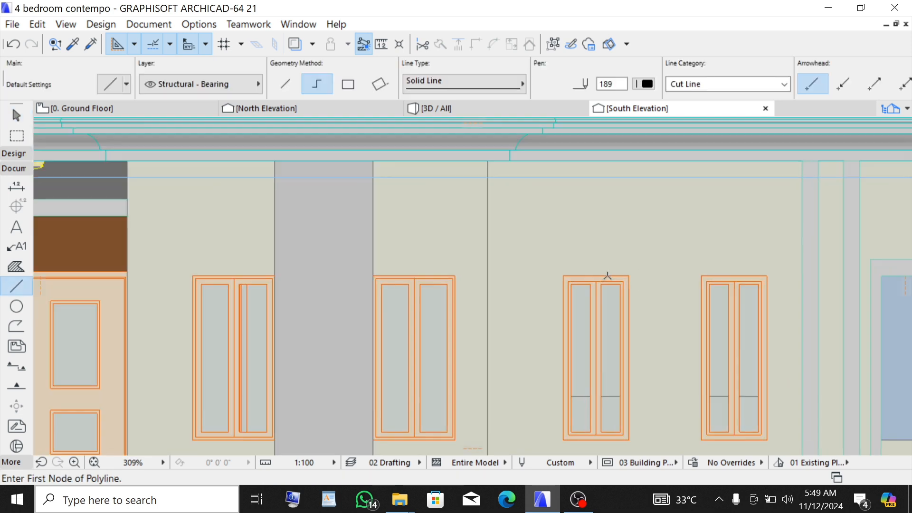
pyautogui.click(554, 275)
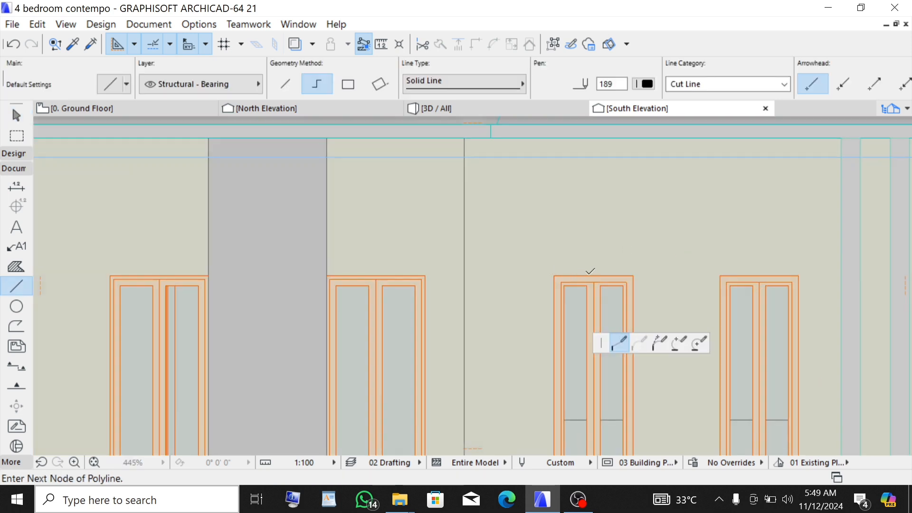
pyautogui.click(633, 275)
pyautogui.scroll(-4, 637, 337)
pyautogui.scroll(5, 631, 362)
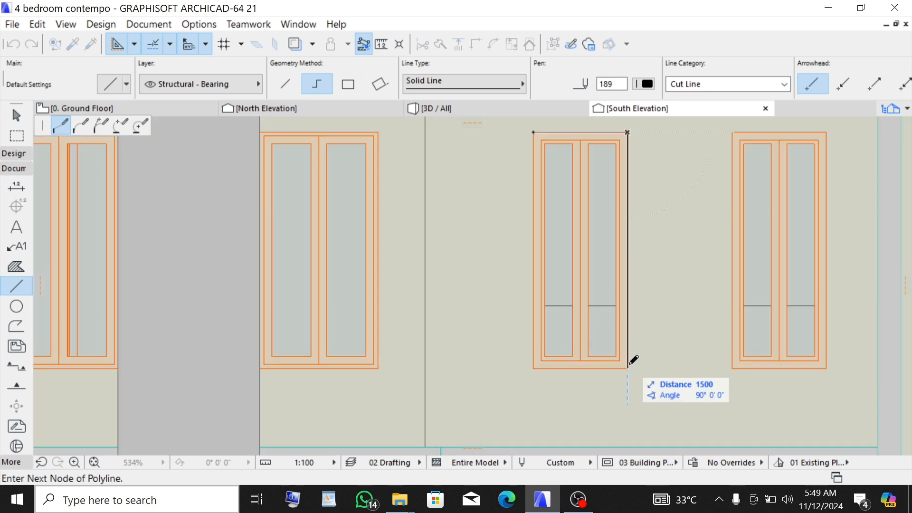
pyautogui.click(627, 368)
pyautogui.click(533, 369)
pyautogui.click(533, 132)
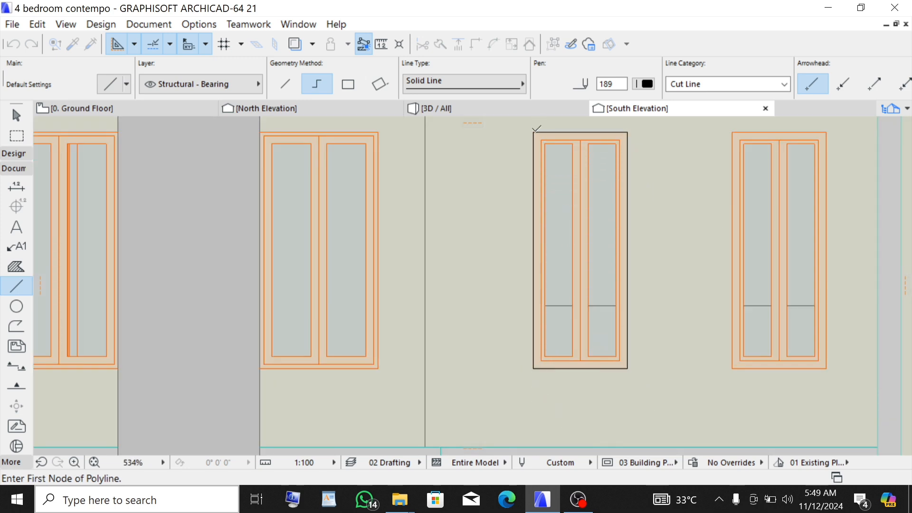
# - Copy the top edge line of the window outline 100 mm upward
pyautogui.scroll(-2, 575, 342)
pyautogui.scroll(1, 594, 123)
pyautogui.click(553, 44)
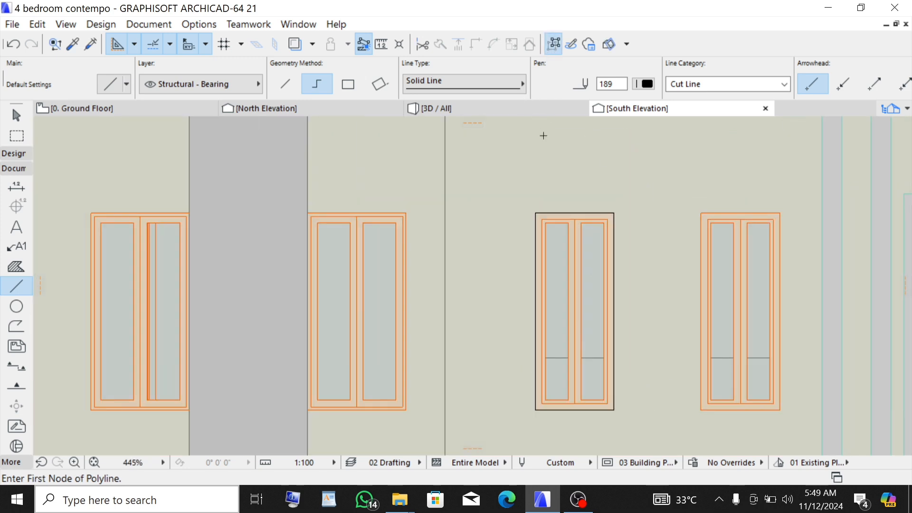
pyautogui.scroll(2, 545, 233)
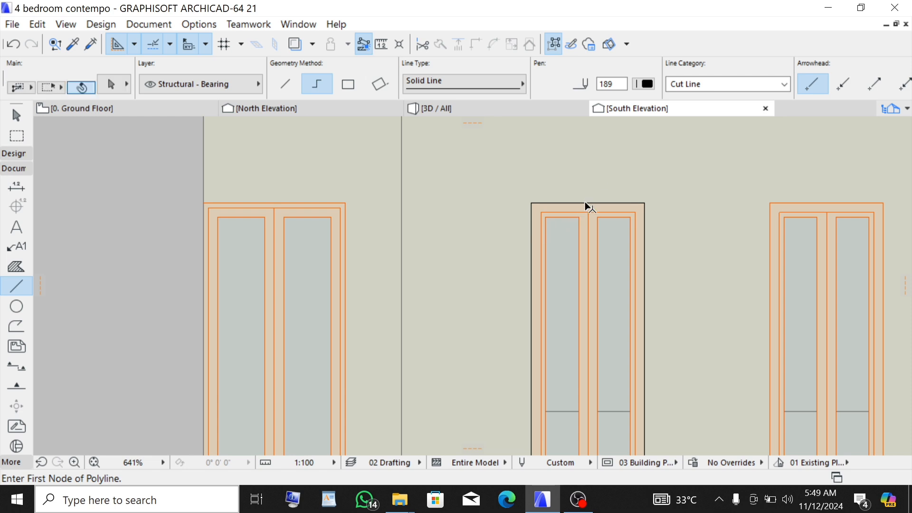
pyautogui.keyDown('shift'); pyautogui.click(587, 202); pyautogui.keyUp('shift')
pyautogui.press('Escape')
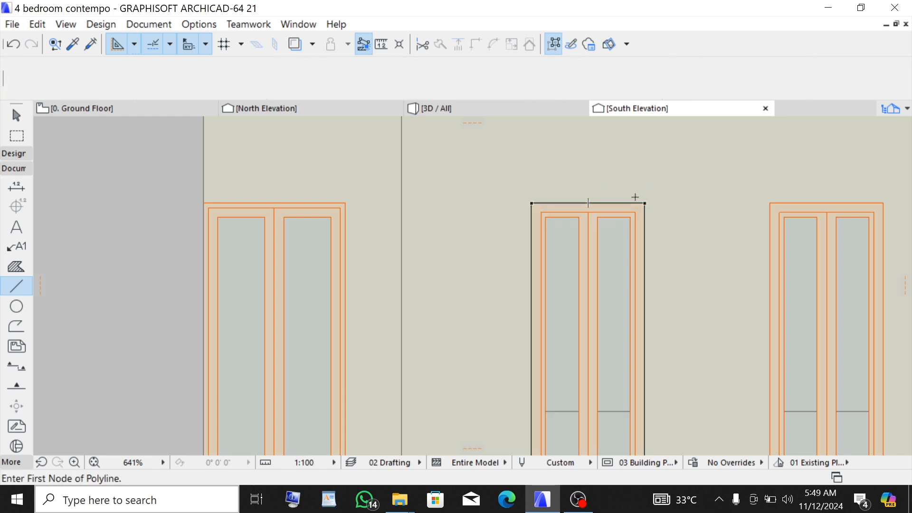
pyautogui.keyDown('shift'); pyautogui.click(643, 205); pyautogui.keyUp('shift')
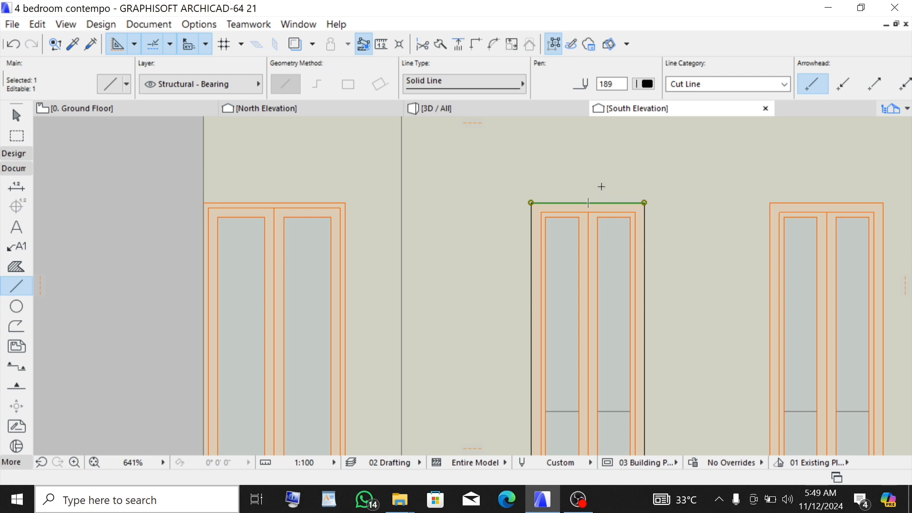
pyautogui.hotkey('ctrl', 'alt', 'd')
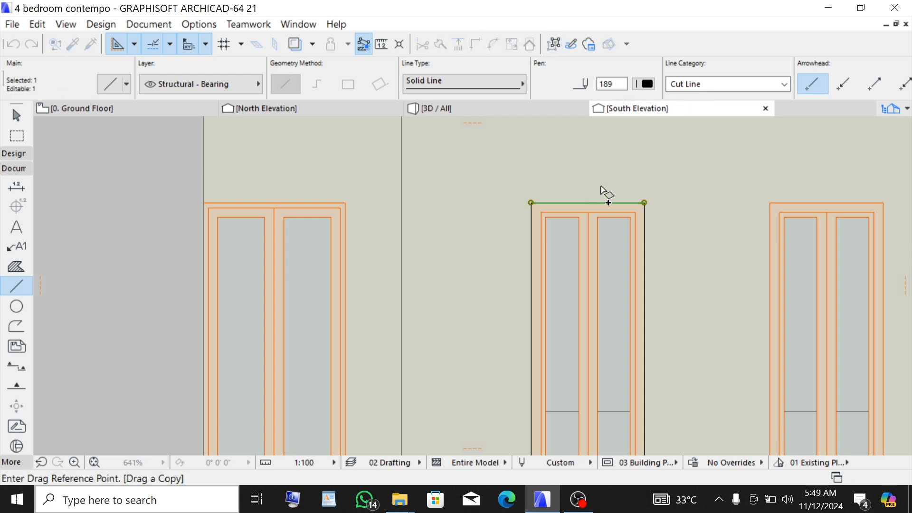
pyautogui.click(597, 196)
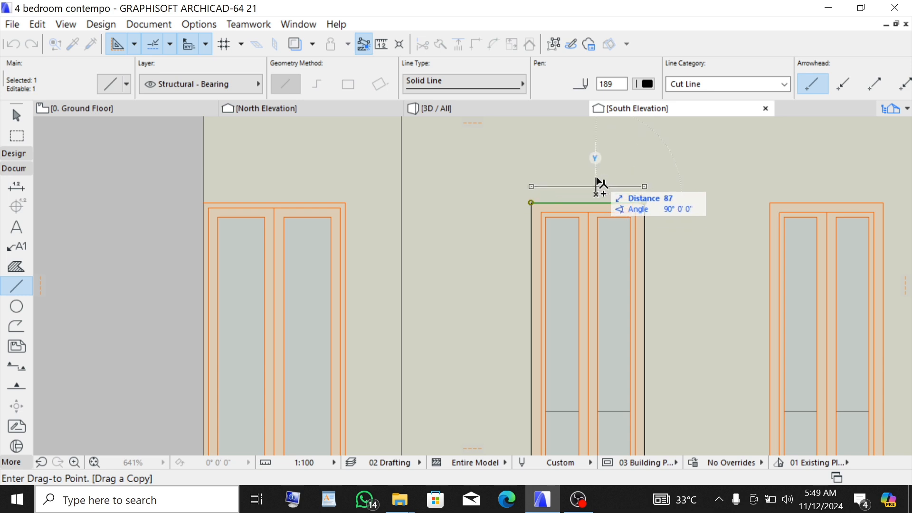
pyautogui.write('1')
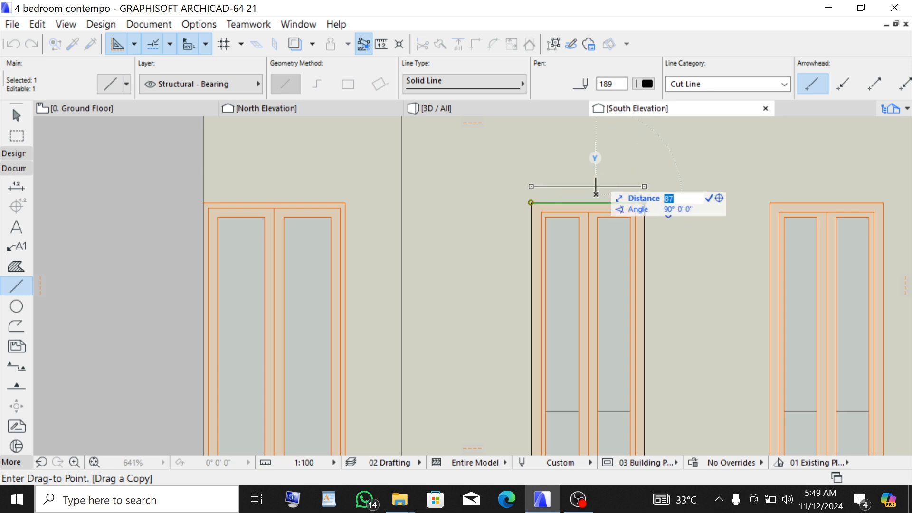
pyautogui.write('00')
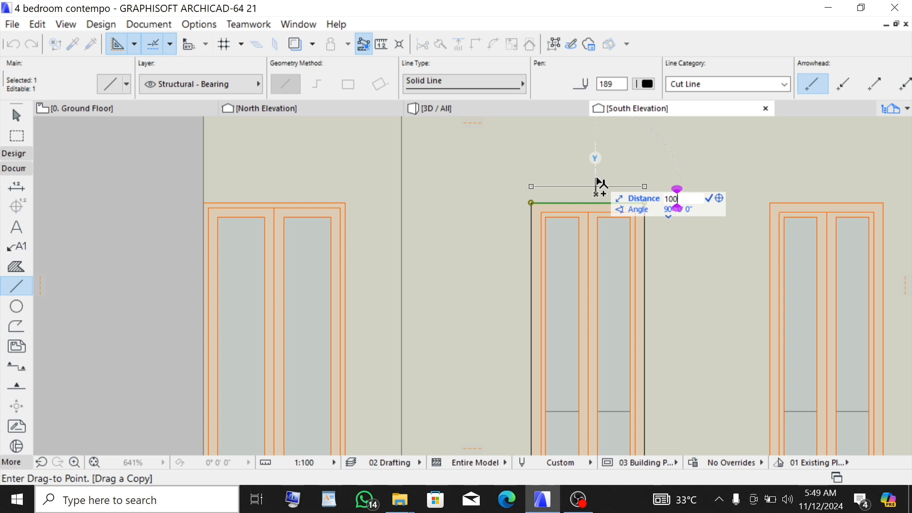
pyautogui.press('Return')
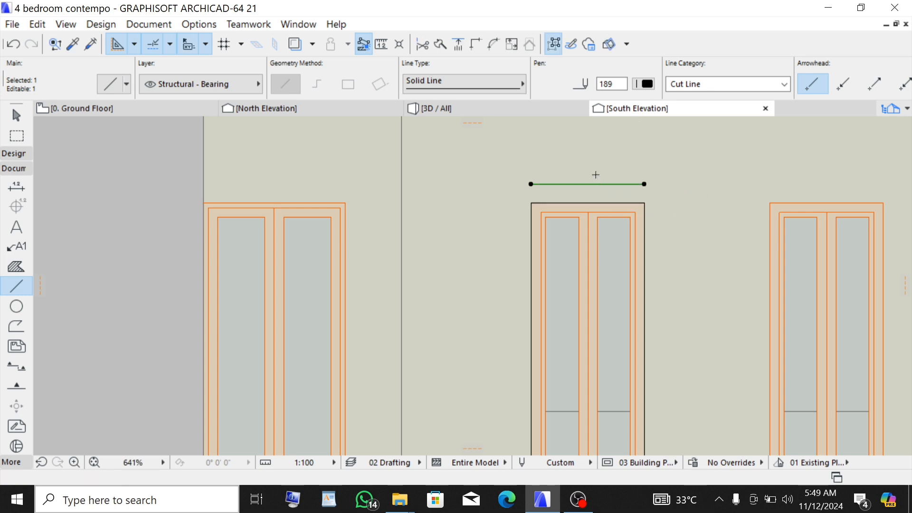
# - Move the left edge line of the window outline 100 mm to the left
pyautogui.scroll(-1, 606, 172)
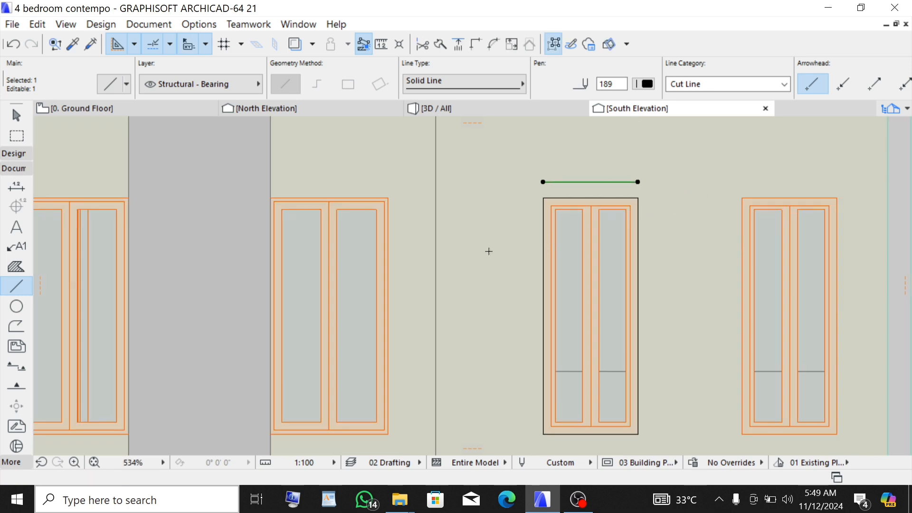
pyautogui.press('Escape')
pyautogui.scroll(2, 546, 241)
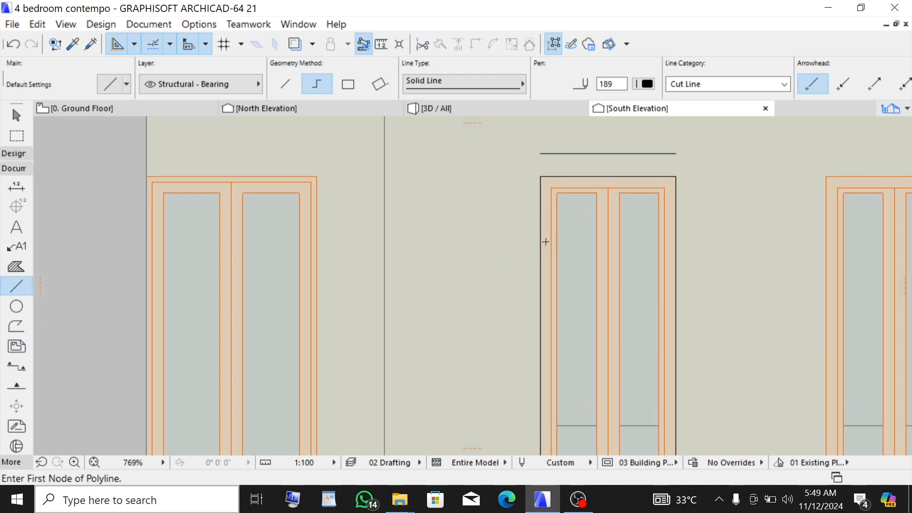
pyautogui.keyDown('shift'); pyautogui.click(541, 235); pyautogui.keyUp('shift')
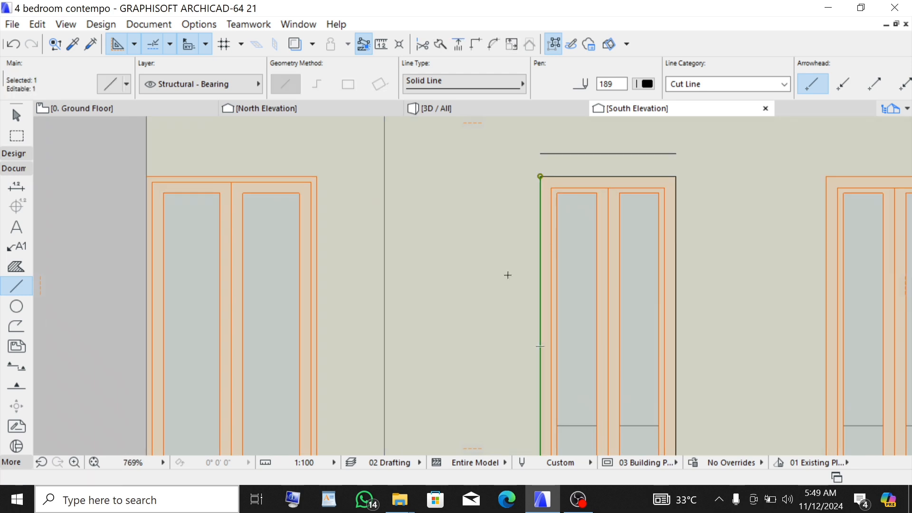
pyautogui.hotkey('ctrl', 'd')
pyautogui.click(507, 277)
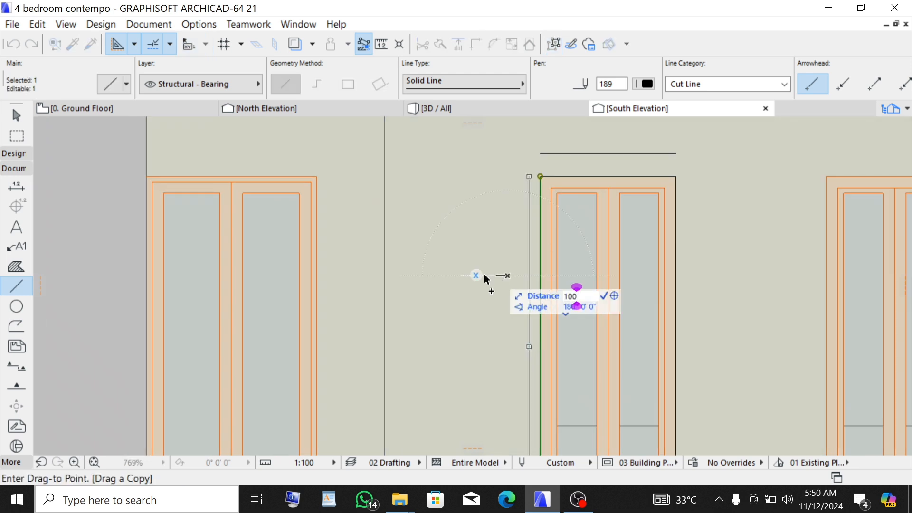
pyautogui.click(483, 274)
# - Copy the right edge line of the window outline 100 mm to the right
pyautogui.scroll(-1, 478, 273)
pyautogui.keyDown('shift'); pyautogui.click(547, 240); pyautogui.keyUp('shift')
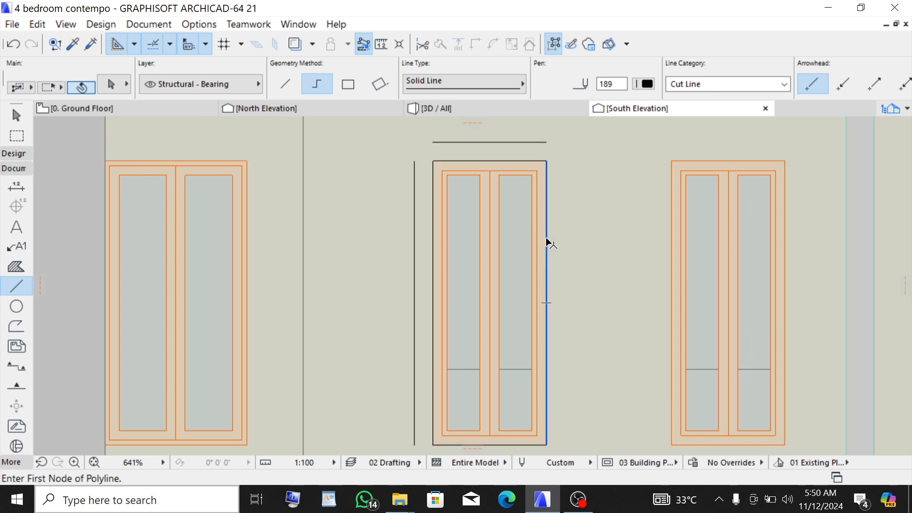
pyautogui.hotkey('ctrl', 'alt', 'd')
pyautogui.click(672, 224)
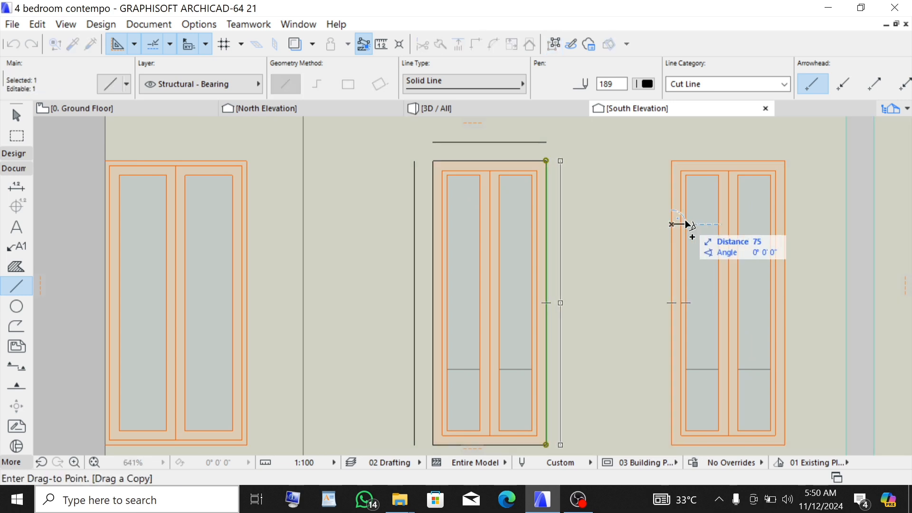
pyautogui.write('100')
pyautogui.press('Return')
# - Copy the bottom edge line of the window outline about 100 mm downward
pyautogui.scroll(-2, 642, 210)
pyautogui.scroll(2, 561, 377)
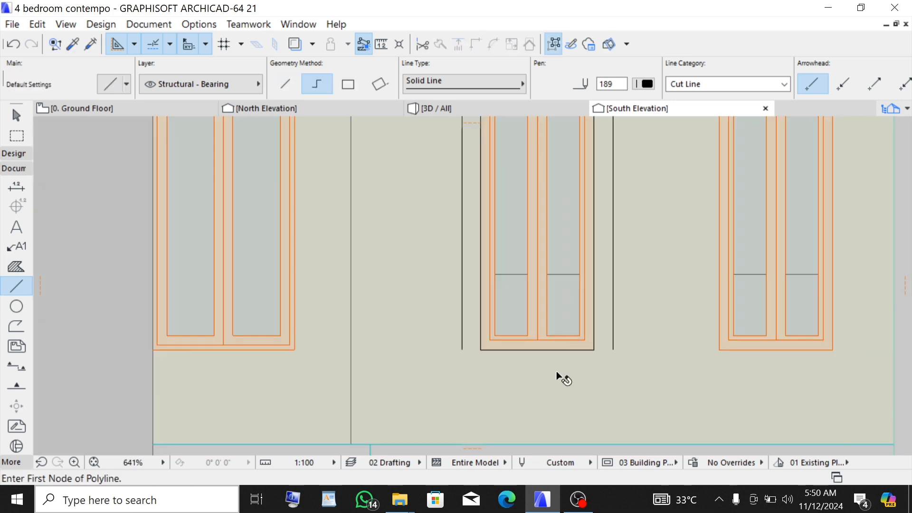
pyautogui.keyDown('shift'); pyautogui.click(567, 350); pyautogui.keyUp('shift')
pyautogui.hotkey('ctrl', 'alt', 'd')
pyautogui.click(634, 385)
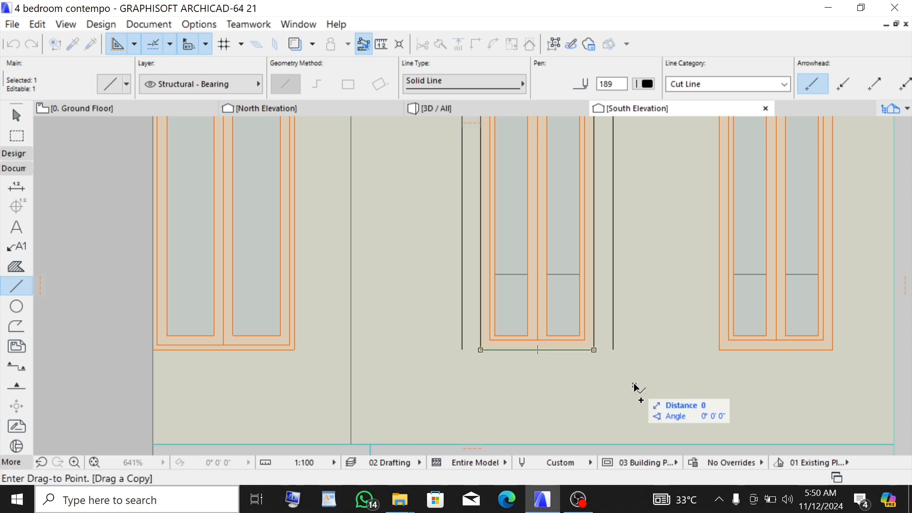
pyautogui.click(636, 405)
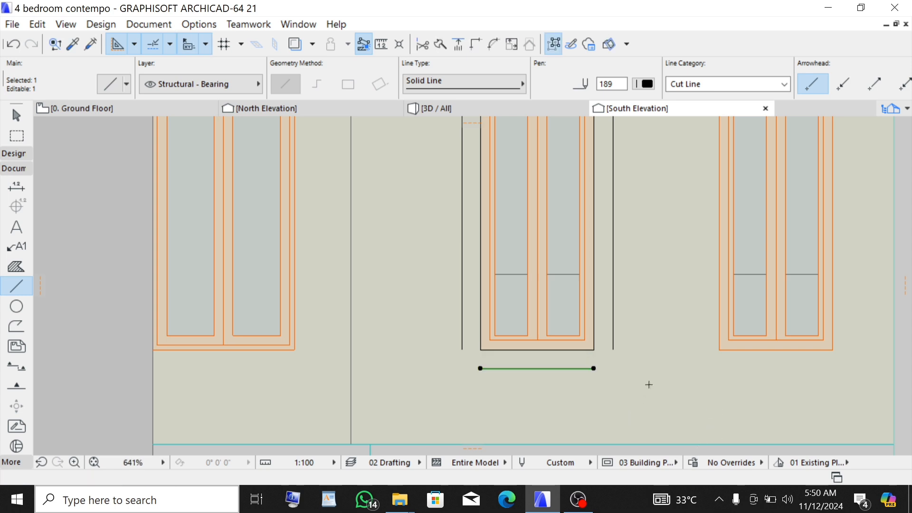
# - Select the four offset lines and intersect them so they join into a closed frame around the window
pyautogui.scroll(-1, 606, 394)
pyautogui.scroll(-2, 539, 338)
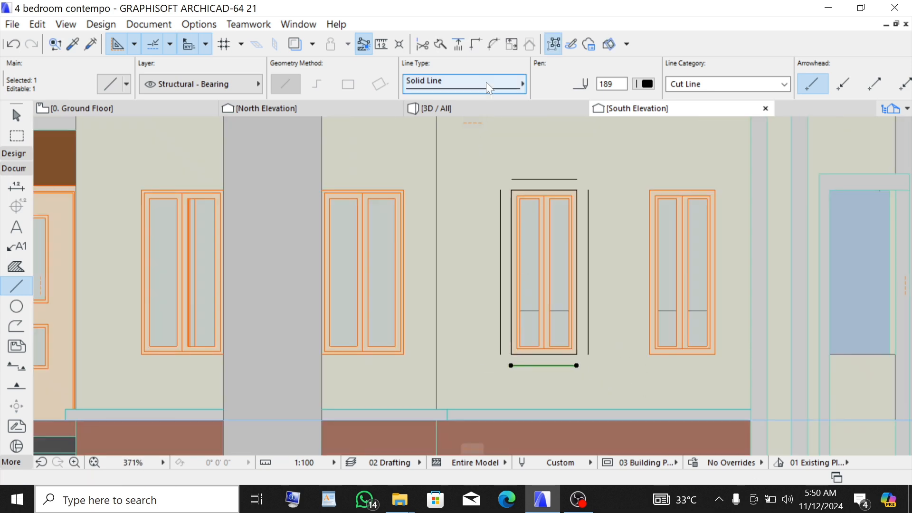
pyautogui.scroll(2, 492, 241)
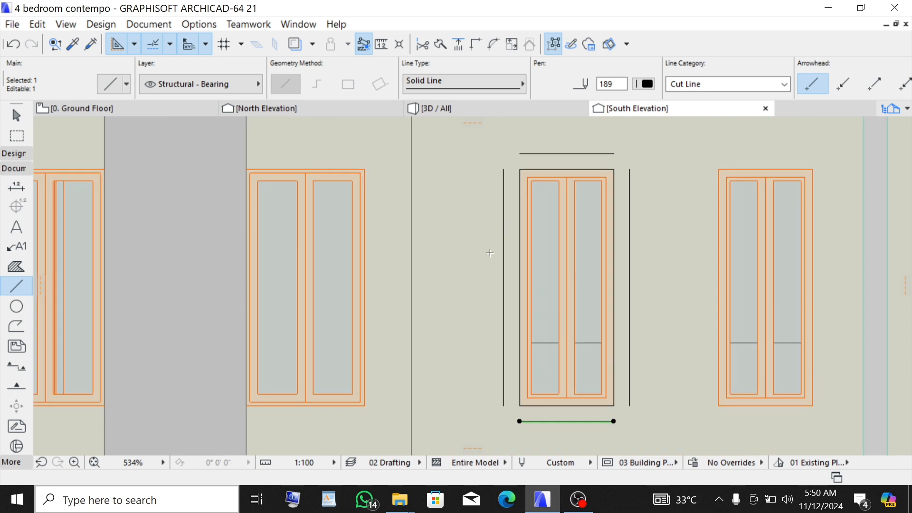
pyautogui.keyDown('shift'); pyautogui.click(503, 326); pyautogui.keyUp('shift')
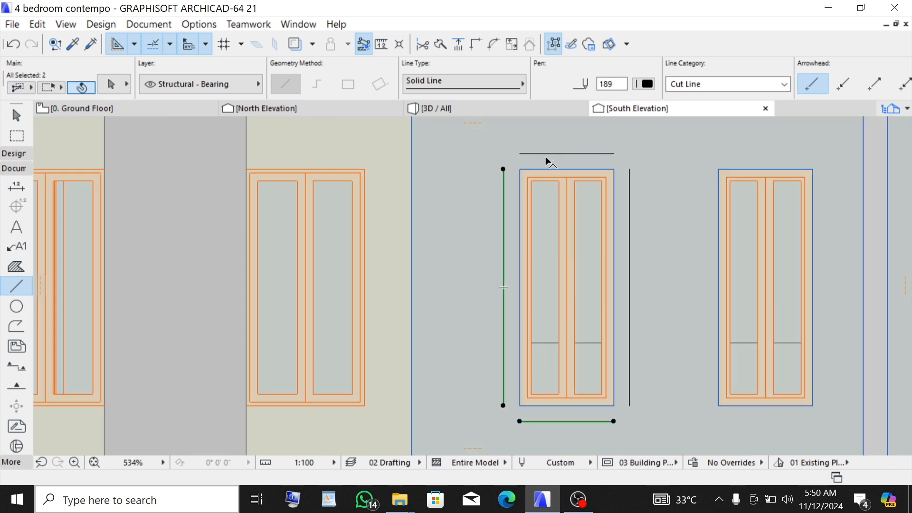
pyautogui.keyDown('shift'); pyautogui.click(561, 155); pyautogui.keyUp('shift')
pyautogui.keyDown('shift'); pyautogui.click(624, 217); pyautogui.keyUp('shift')
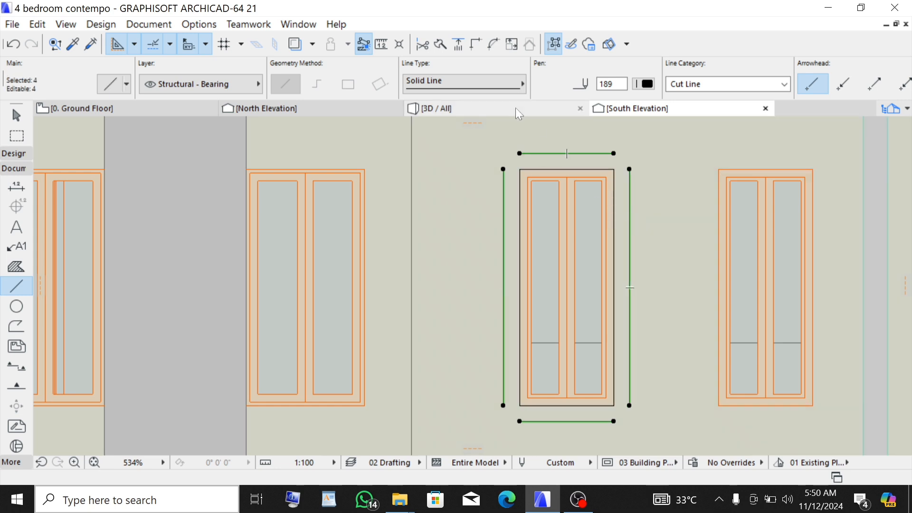
pyautogui.click(477, 44)
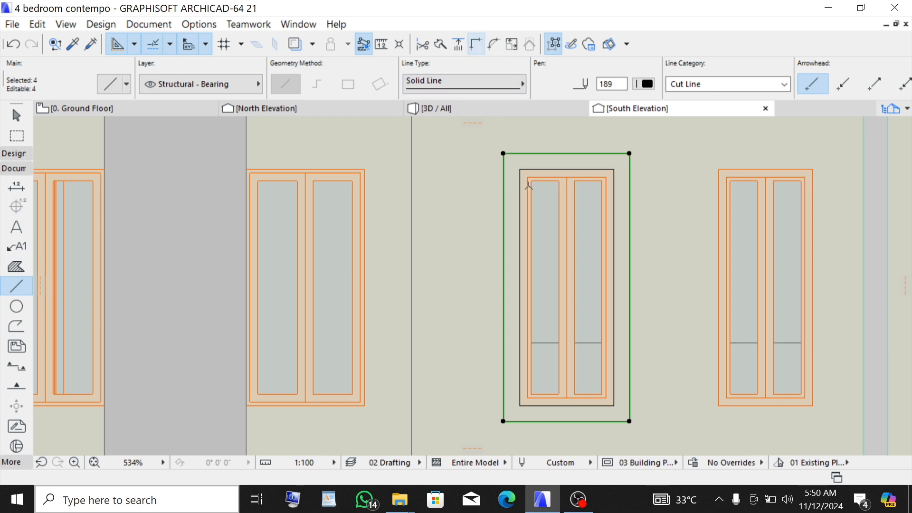
pyautogui.scroll(-1, 498, 176)
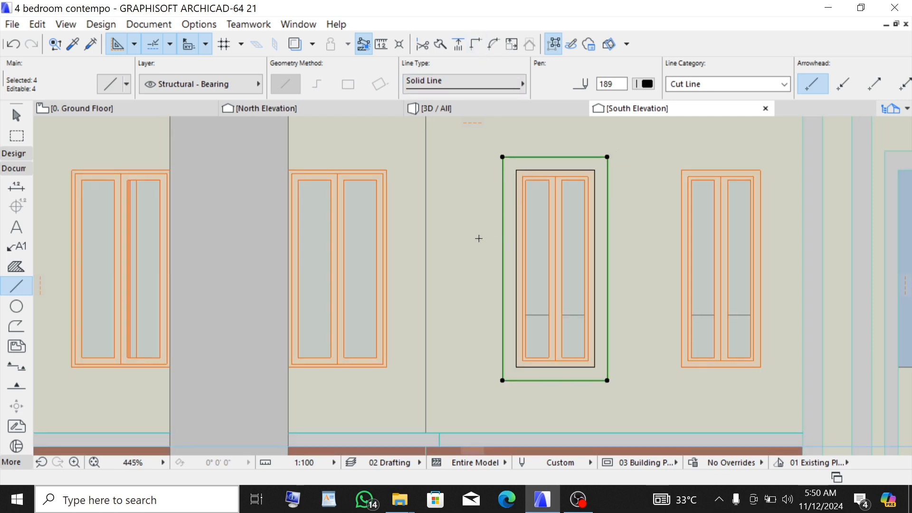
# - Select both rectangles of the window frame outline and move them into empty space to the right of the building
pyautogui.keyDown('shift'); pyautogui.click(541, 171); pyautogui.keyUp('shift')
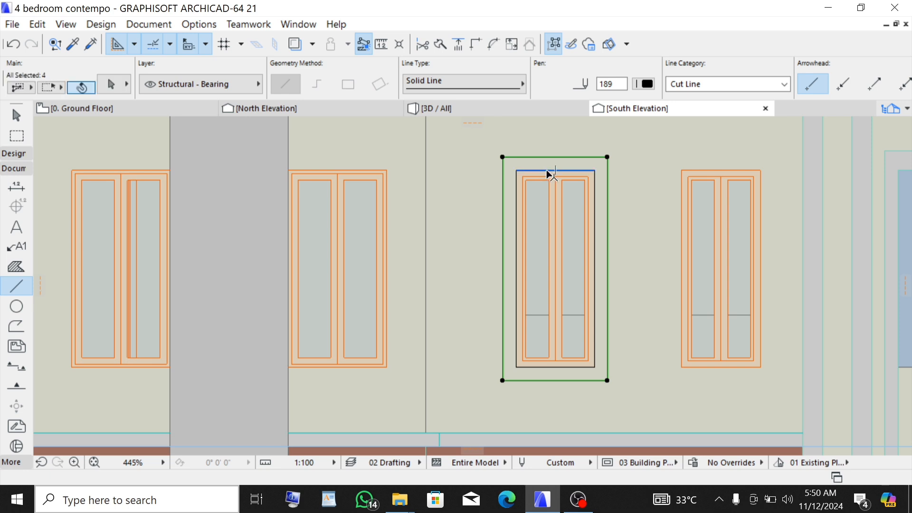
pyautogui.click(553, 44)
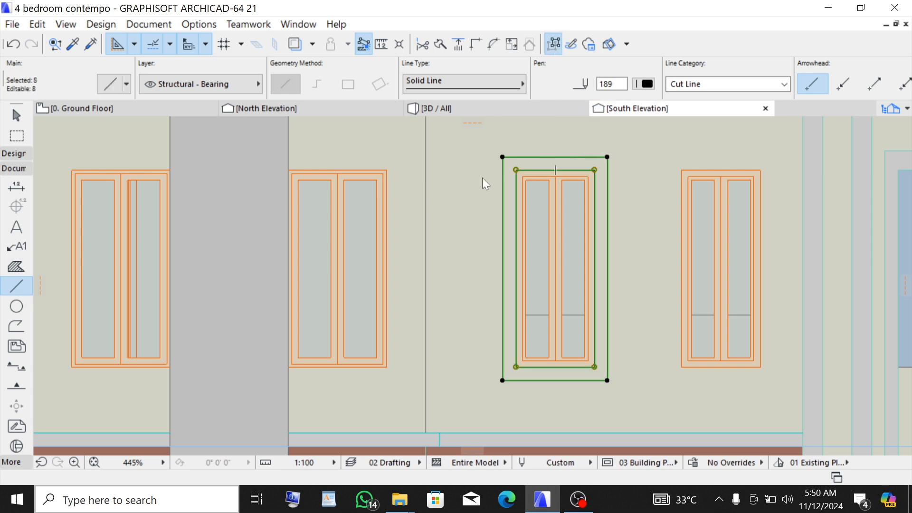
pyautogui.scroll(-2, 398, 255)
pyautogui.hotkey('ctrl', 'd')
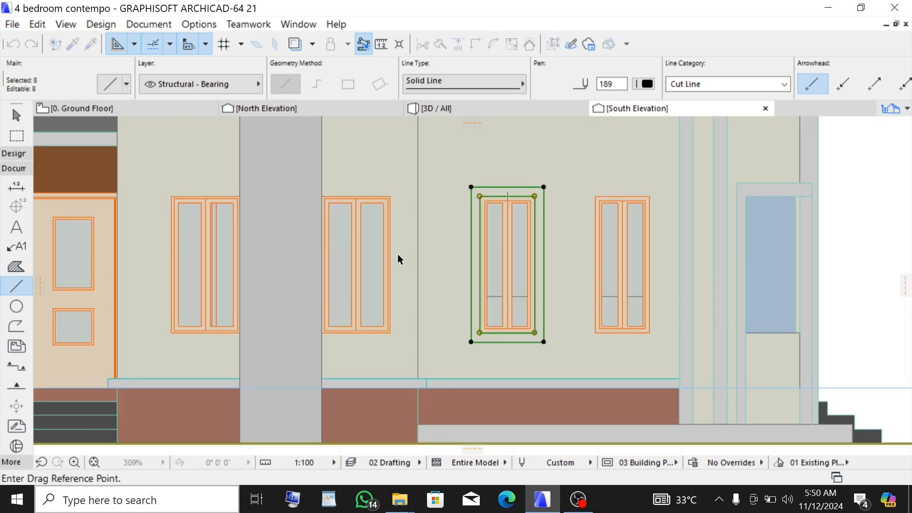
pyautogui.click(507, 252)
pyautogui.scroll(-2, 591, 280)
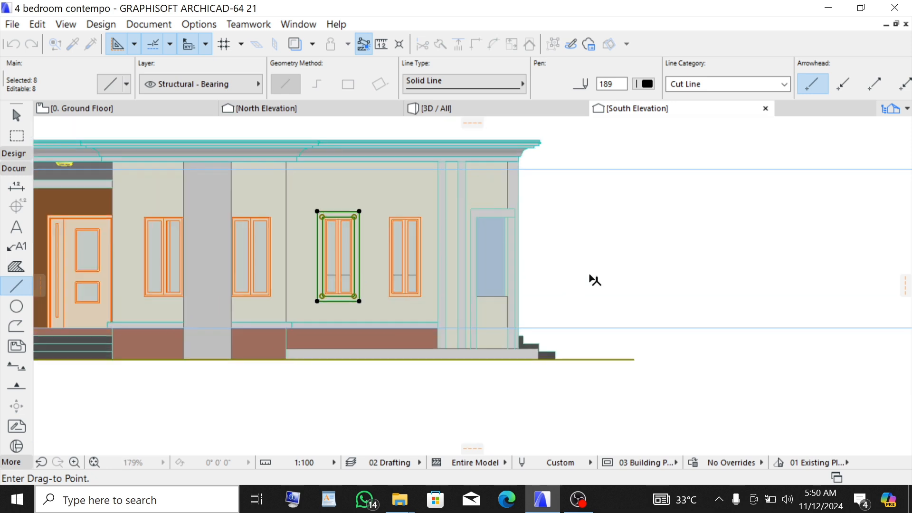
pyautogui.click(685, 252)
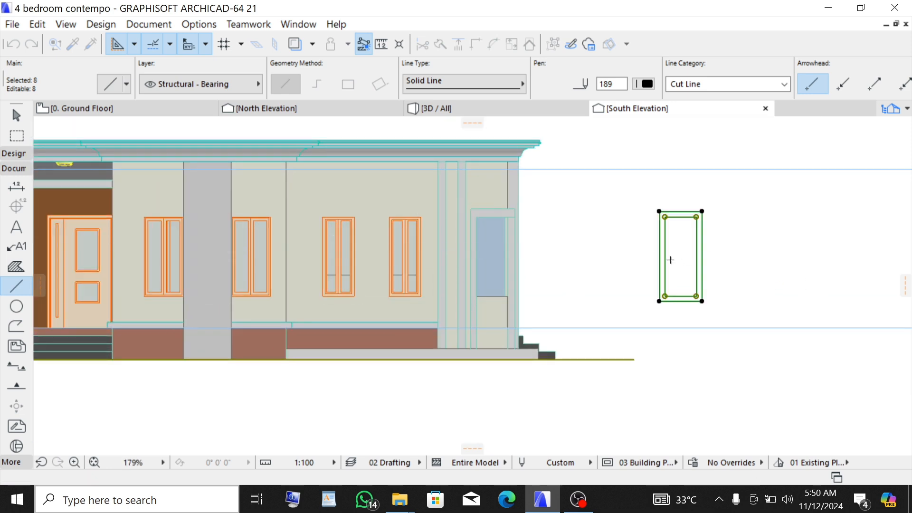
pyautogui.press('Escape')
# - Stretch both ends of the inner rectangle's bottom line out to meet the outer frame's sides
pyautogui.scroll(5, 687, 300)
pyautogui.keyDown('shift'); pyautogui.click(674, 281); pyautogui.keyUp('shift')
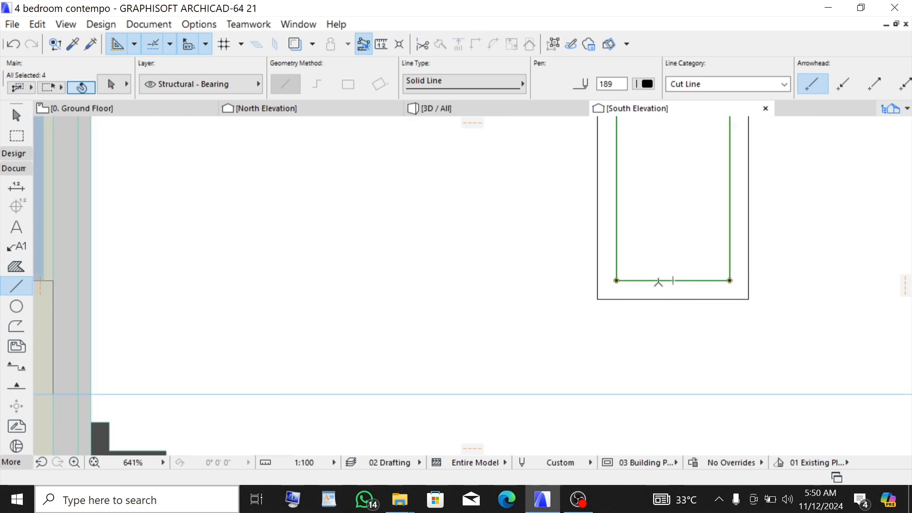
pyautogui.click(553, 44)
pyautogui.press('Escape')
pyautogui.keyDown('shift'); pyautogui.click(686, 281); pyautogui.keyUp('shift')
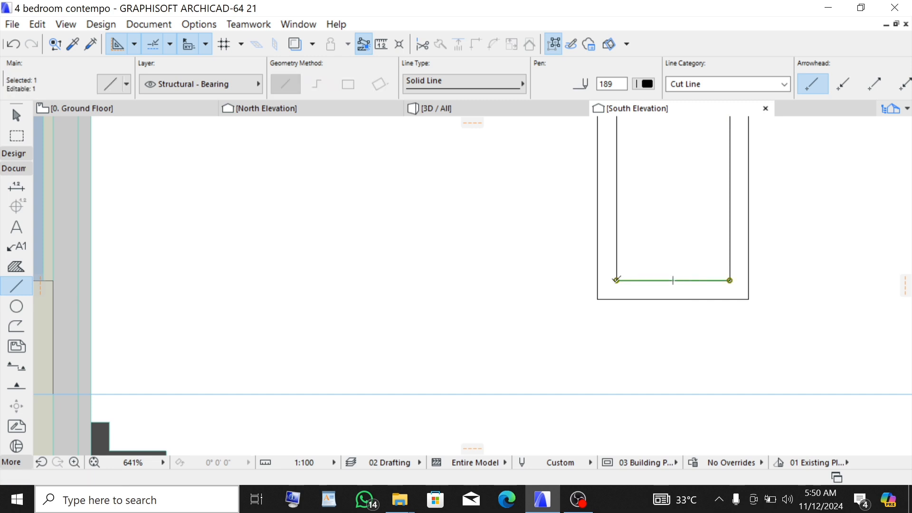
pyautogui.click(616, 281)
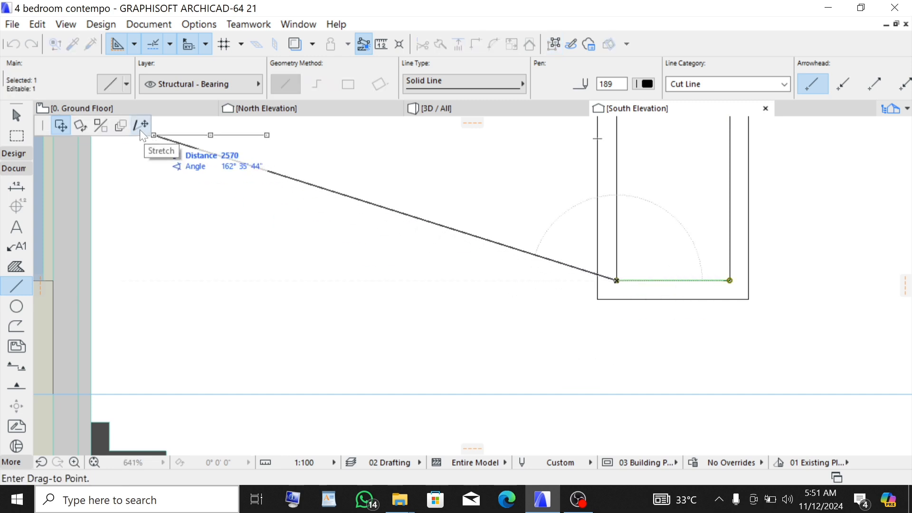
pyautogui.click(141, 125)
pyautogui.click(598, 281)
pyautogui.click(730, 281)
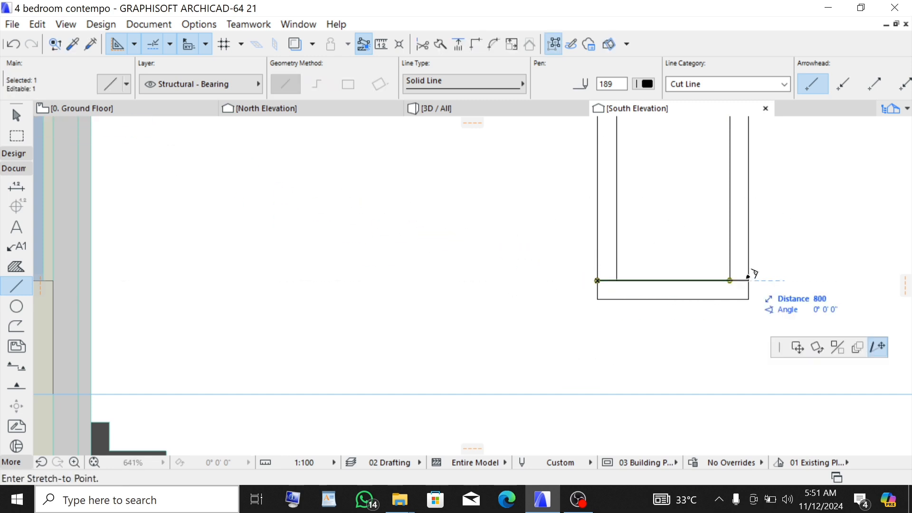
pyautogui.click(749, 281)
pyautogui.press('Escape')
pyautogui.scroll(1, 651, 312)
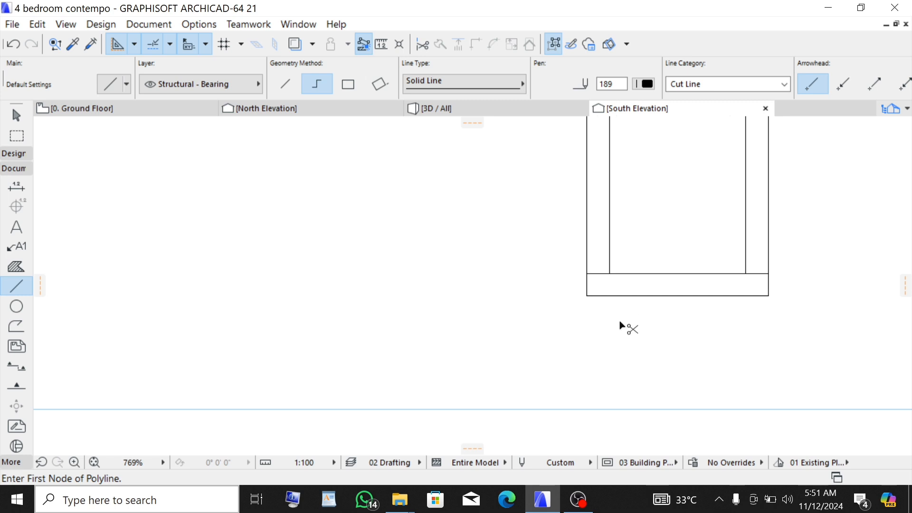
pyautogui.keyDown('ctrl'); pyautogui.click(644, 296); pyautogui.keyUp('ctrl')
pyautogui.keyDown('ctrl'); pyautogui.click(587, 288); pyautogui.keyUp('ctrl')
pyautogui.scroll(-5, 552, 346)
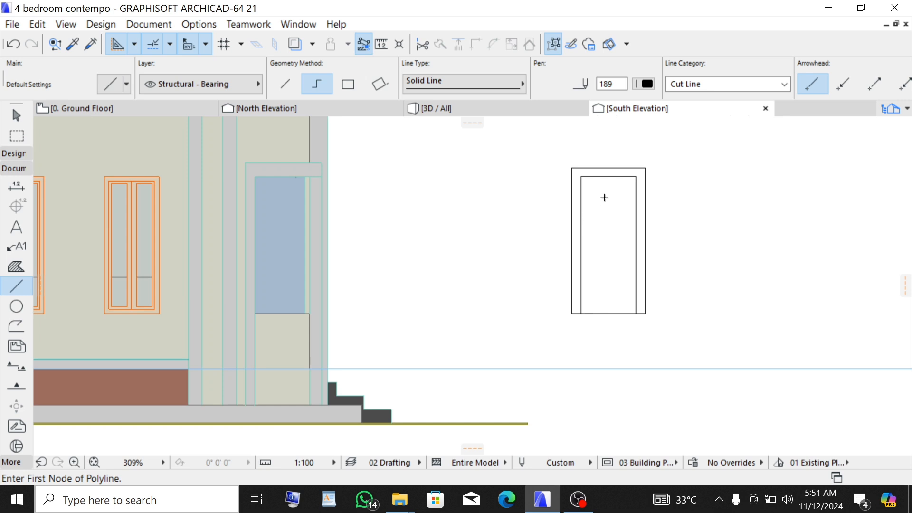
pyautogui.scroll(-1, 604, 198)
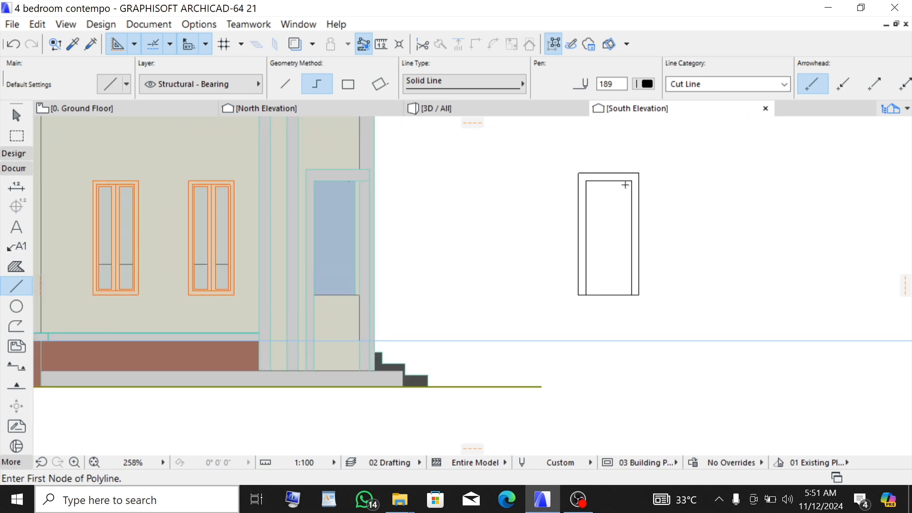
pyautogui.scroll(3, 665, 264)
pyautogui.scroll(-1, 414, 371)
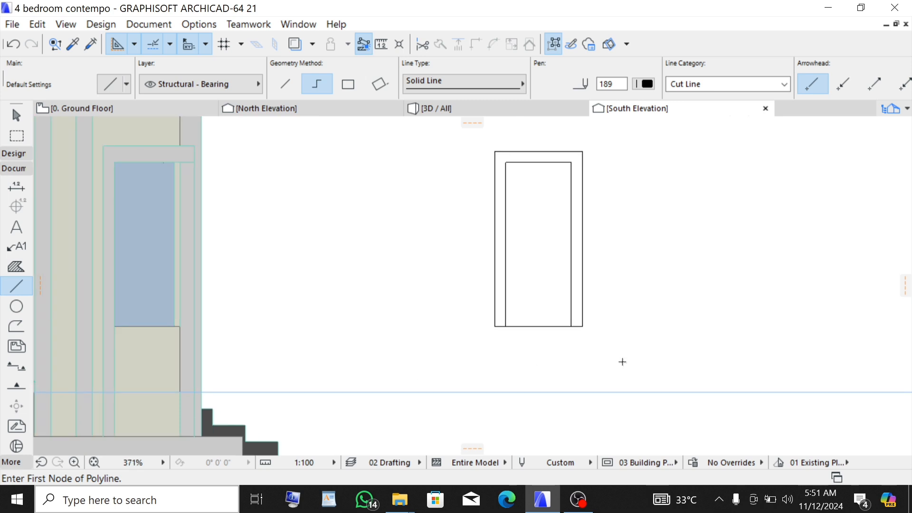
pyautogui.scroll(1, 603, 325)
# - Start a polyline profile beside the frame with a 150 mm top edge, a 30 mm drop and a 100 mm return
pyautogui.click(624, 285)
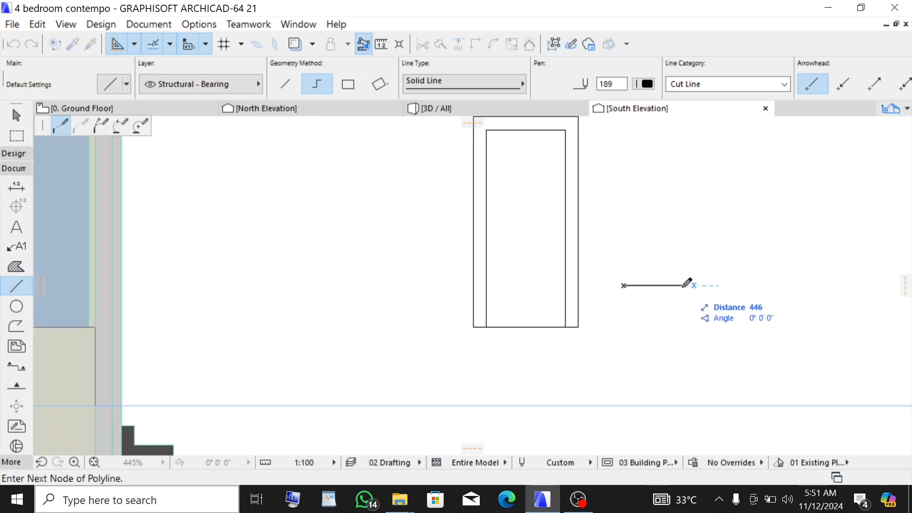
pyautogui.write('150')
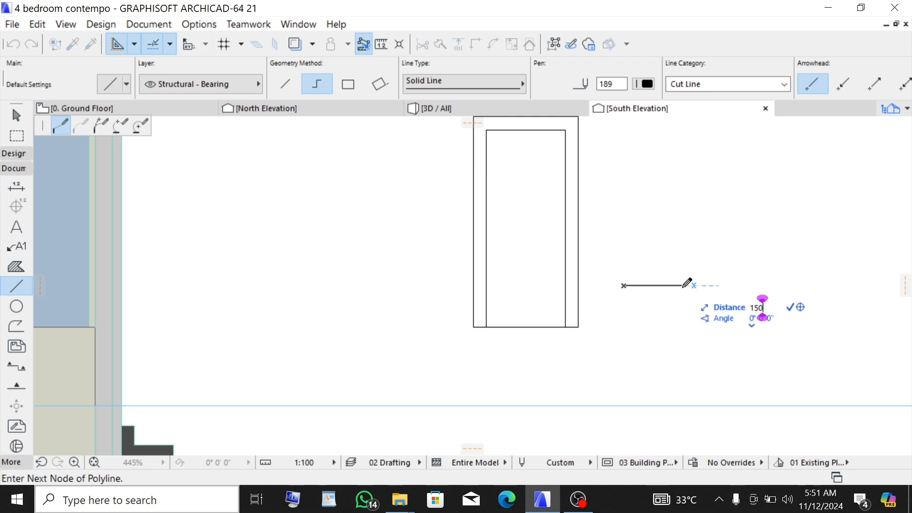
pyautogui.press('Return')
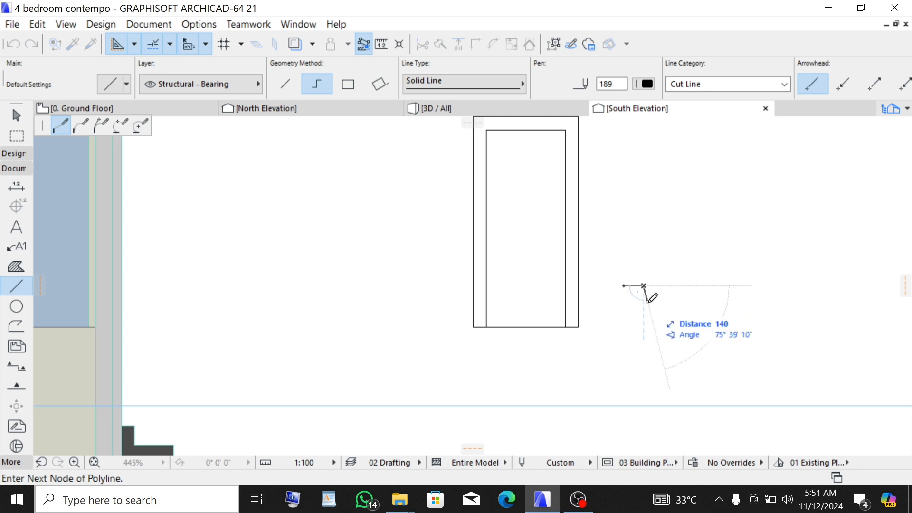
pyautogui.scroll(3, 632, 288)
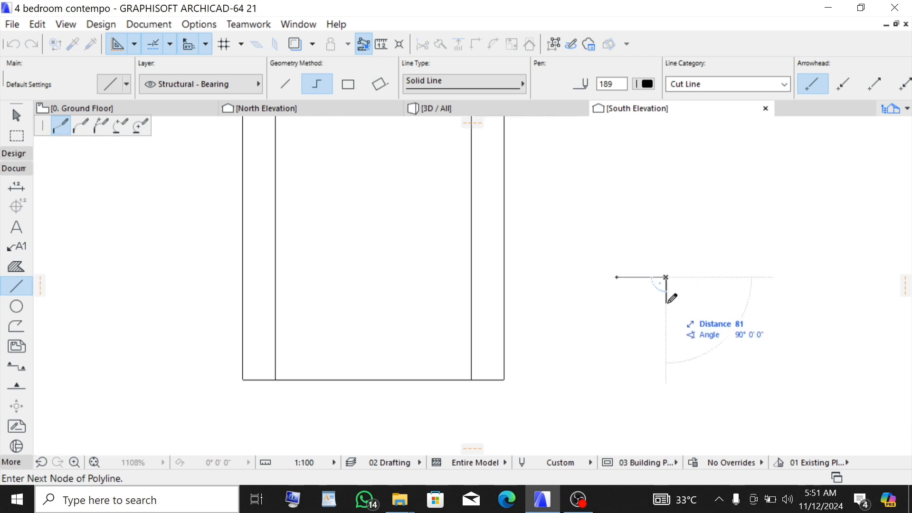
pyautogui.write('30')
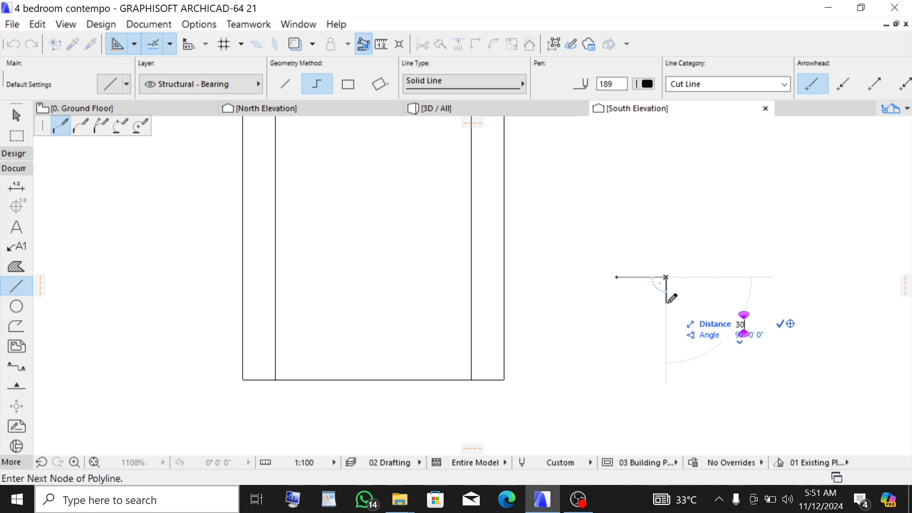
pyautogui.press('Return')
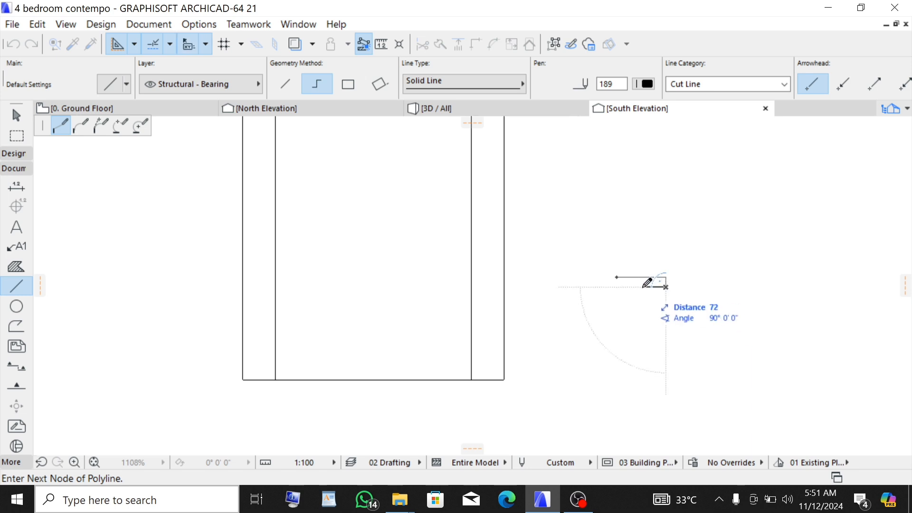
pyautogui.write('100')
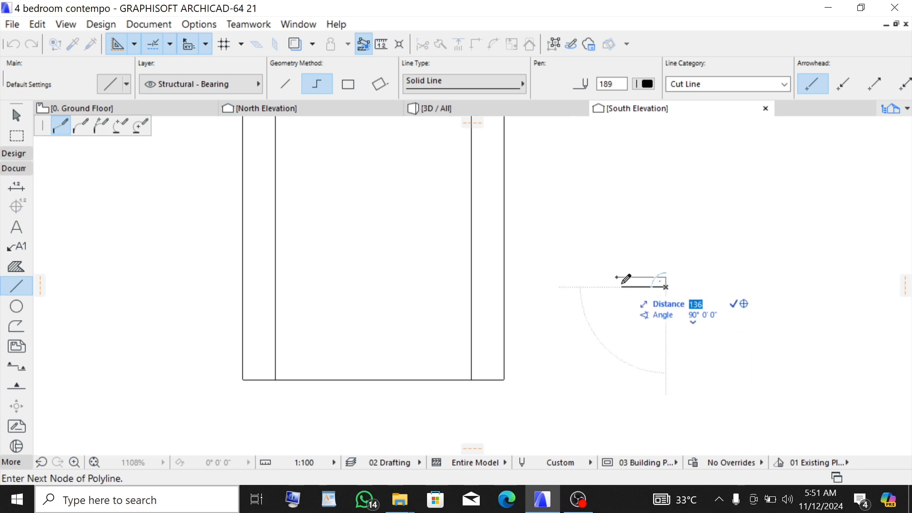
pyautogui.press('Return')
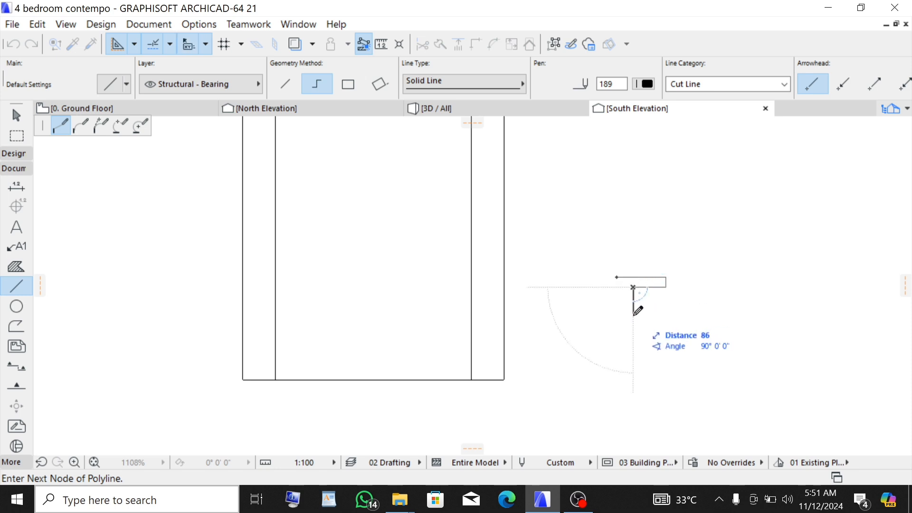
# - Continue the polyline down, then 30 mm across, 30 mm down and 80 mm back, closing it at the start point
pyautogui.click(633, 310)
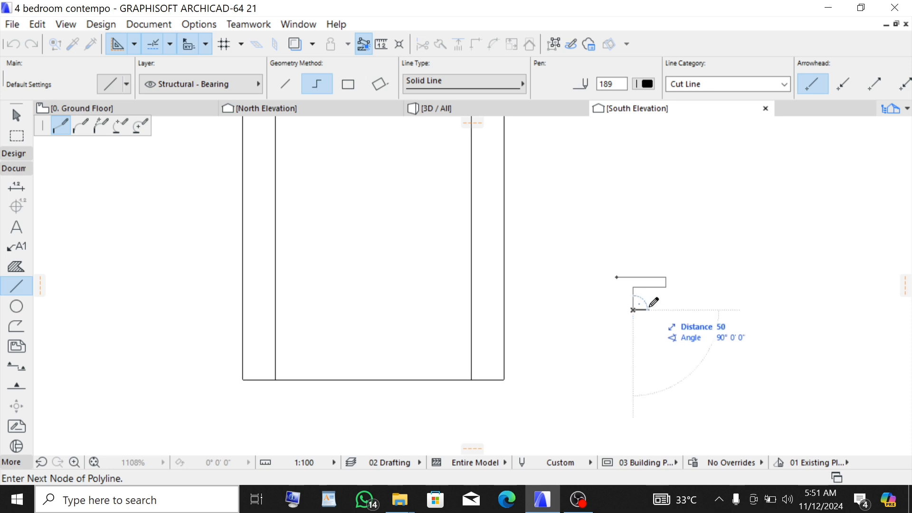
pyautogui.write('30')
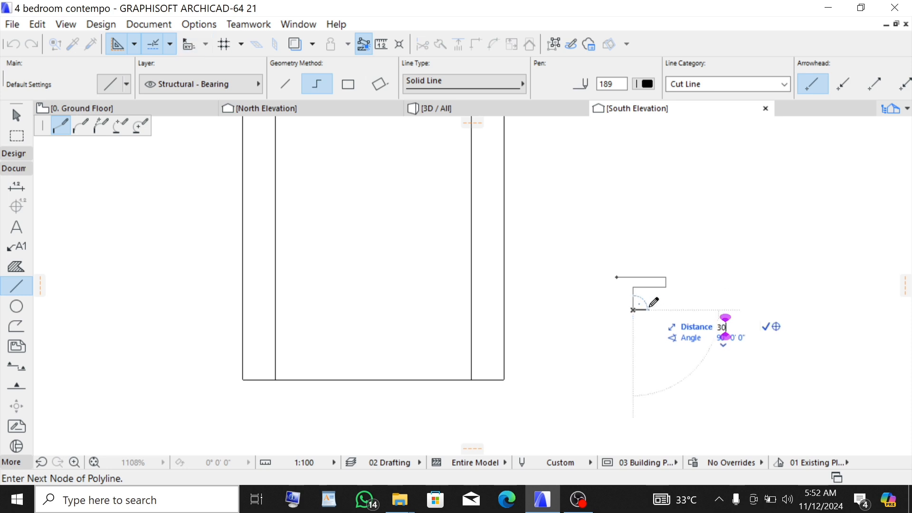
pyautogui.press('Return')
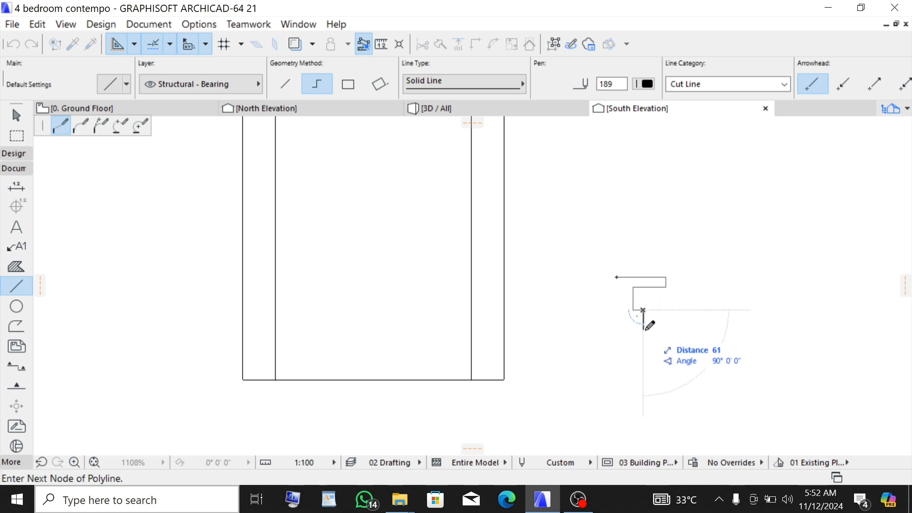
pyautogui.write('30')
pyautogui.press('Return')
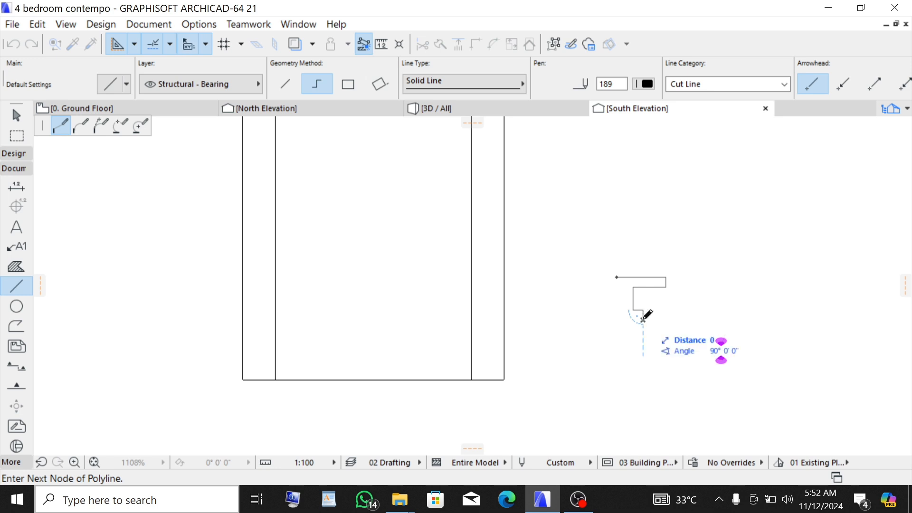
pyautogui.write('80')
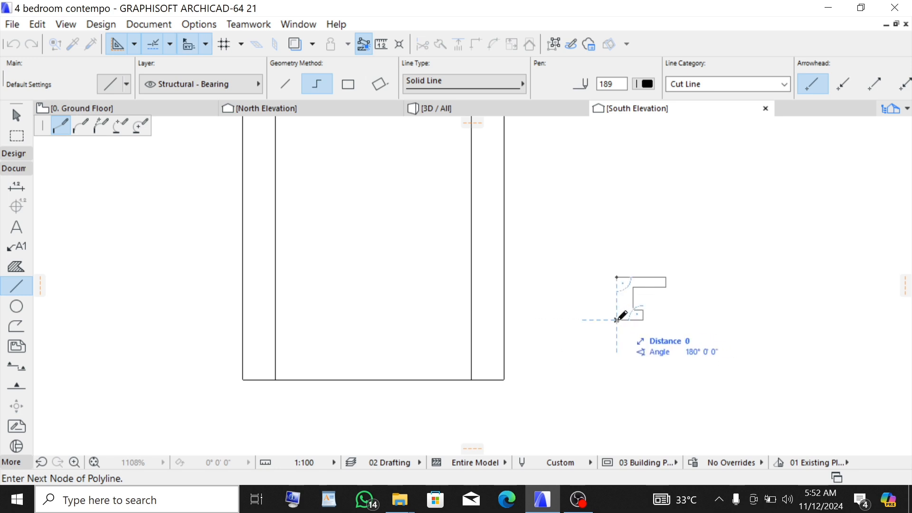
pyautogui.press('Return')
pyautogui.click(617, 277)
# - Examine the inner edges of the new polyline profile up close
pyautogui.scroll(4, 636, 290)
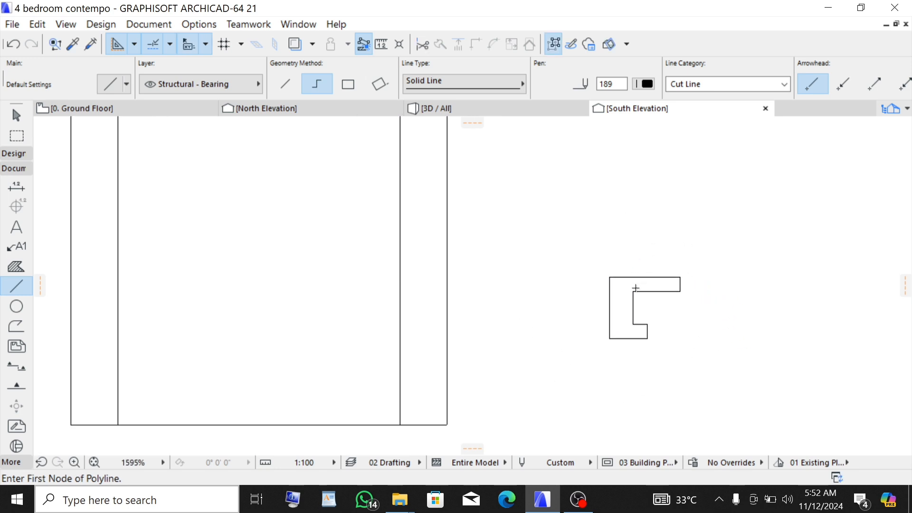
pyautogui.scroll(2, 618, 300)
pyautogui.scroll(-1, 620, 301)
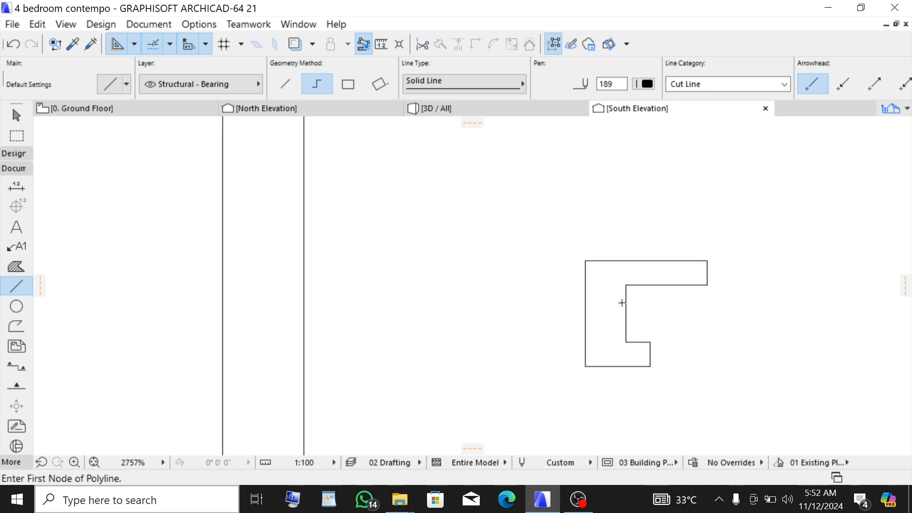
pyautogui.scroll(1, 621, 301)
pyautogui.keyDown('shift'); pyautogui.click(642, 350); pyautogui.keyUp('shift')
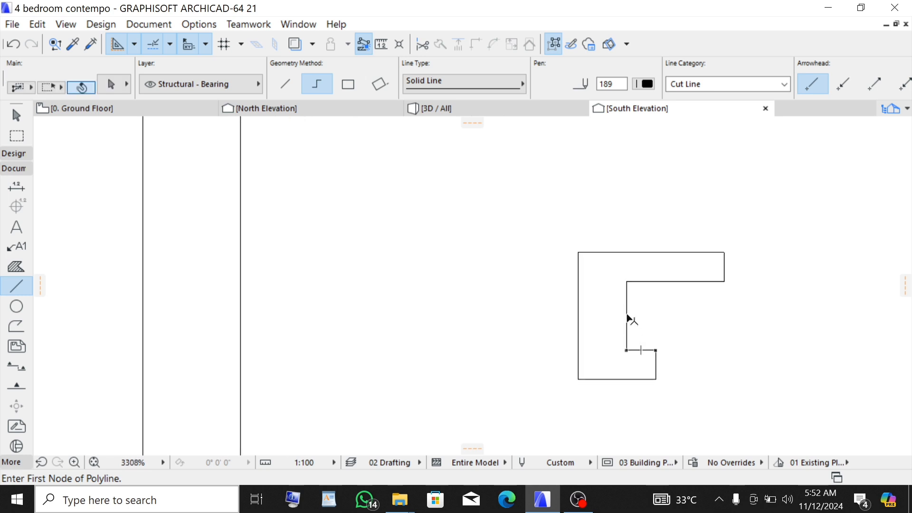
pyautogui.keyDown('shift'); pyautogui.click(628, 319); pyautogui.keyUp('shift')
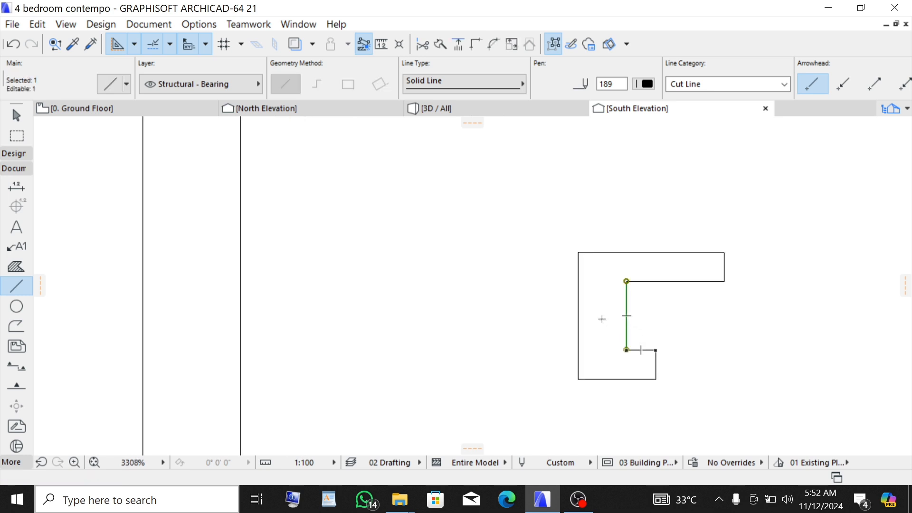
pyautogui.scroll(-1, 611, 307)
pyautogui.press('Escape')
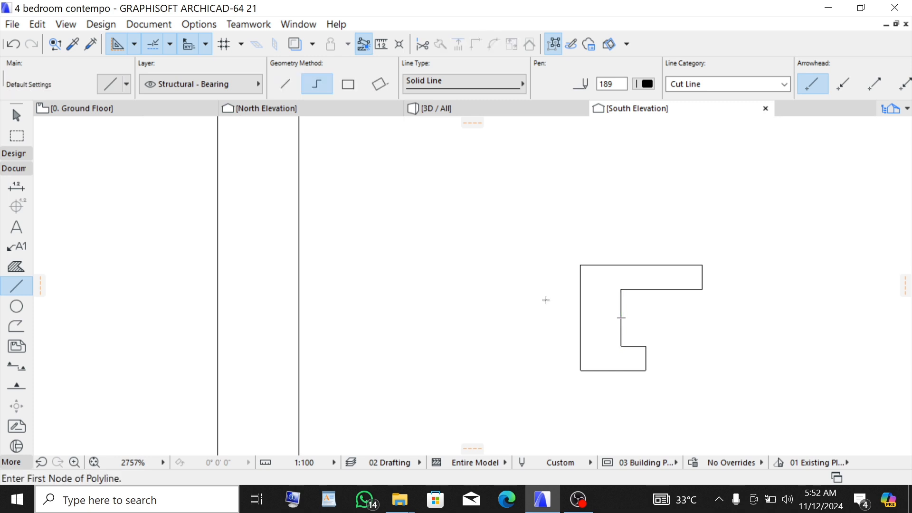
# - Curve the end edge of the profile's top flange into an arc of about 20 mm radius
pyautogui.scroll(-2, 546, 300)
pyautogui.scroll(3, 663, 304)
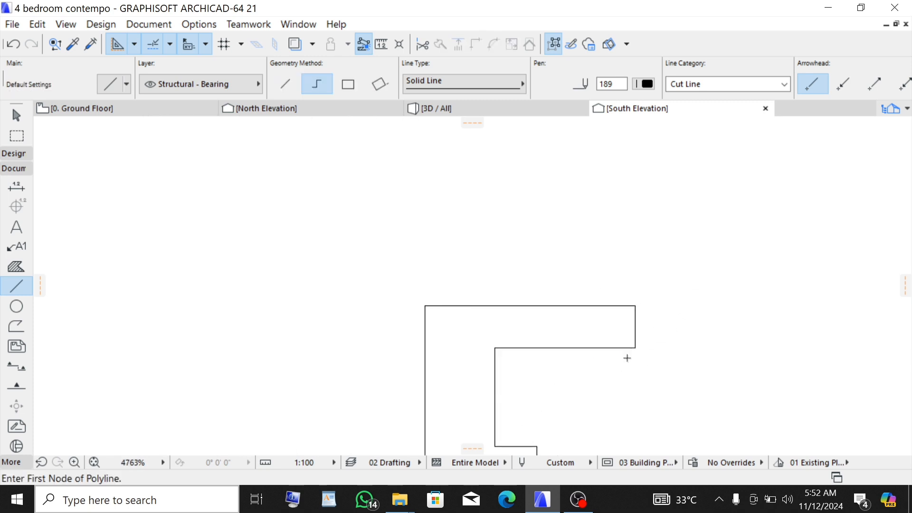
pyautogui.keyDown('shift'); pyautogui.click(636, 326); pyautogui.keyUp('shift')
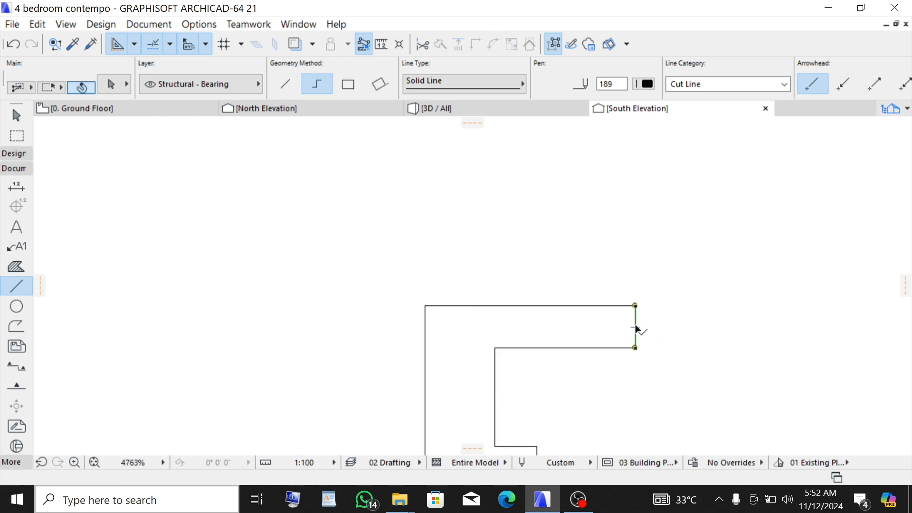
pyautogui.click(637, 326)
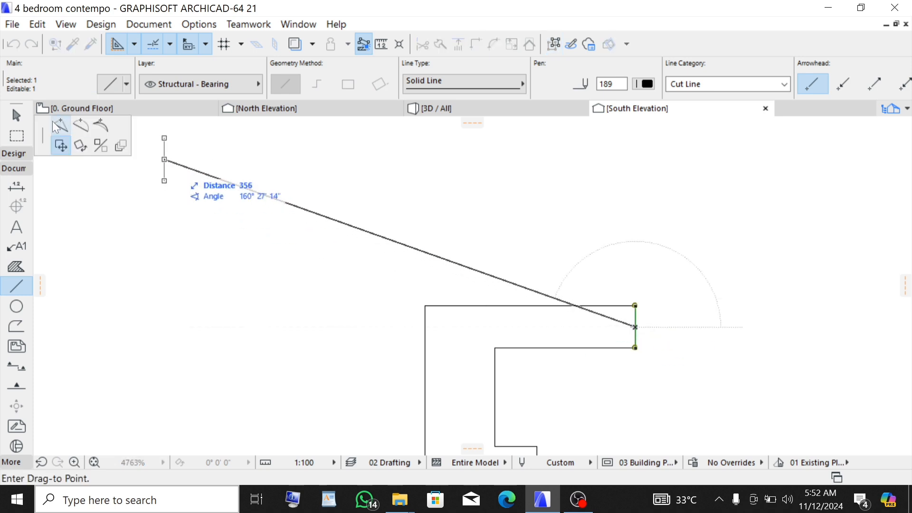
pyautogui.click(81, 125)
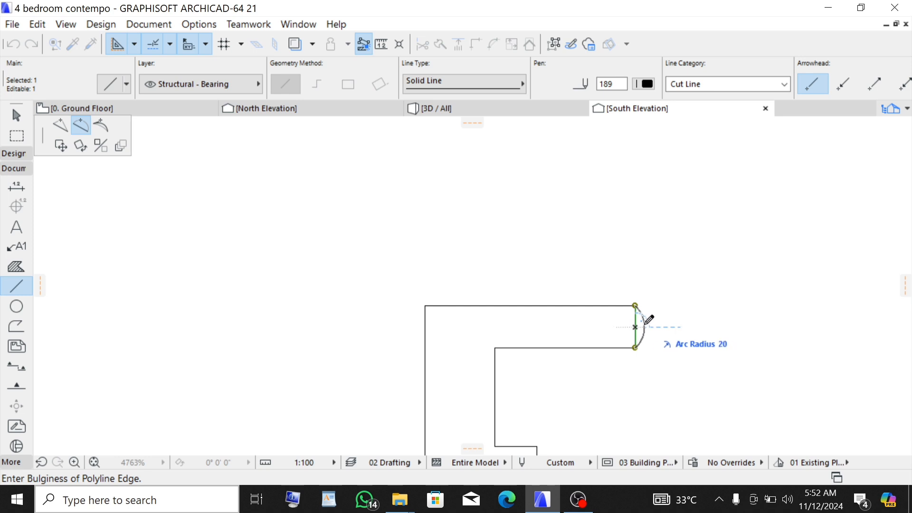
pyautogui.click(649, 321)
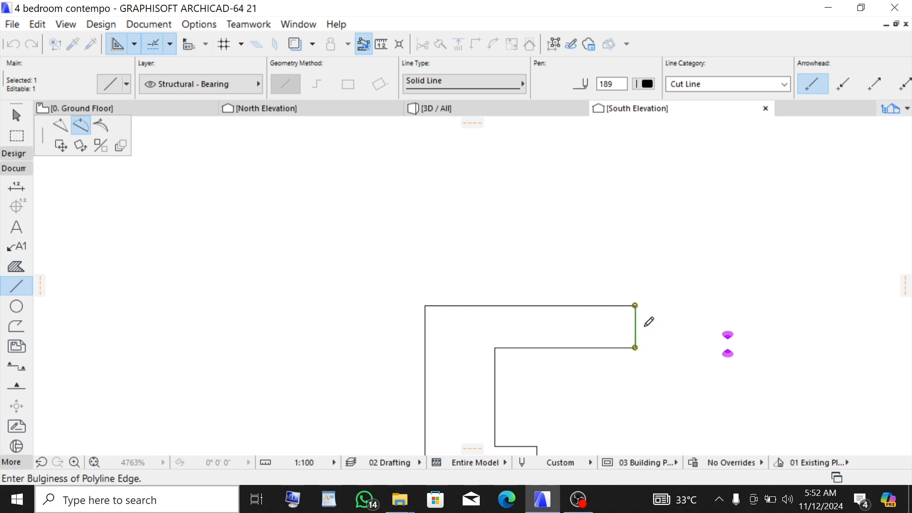
# - Curve the end edge of the profile's bottom return into an arc of about 17 mm radius
pyautogui.scroll(-3, 597, 288)
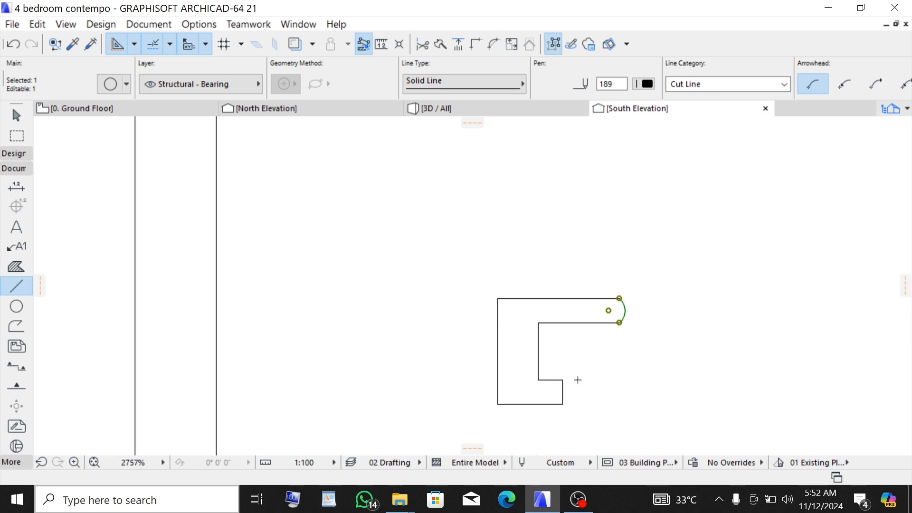
pyautogui.scroll(1, 564, 380)
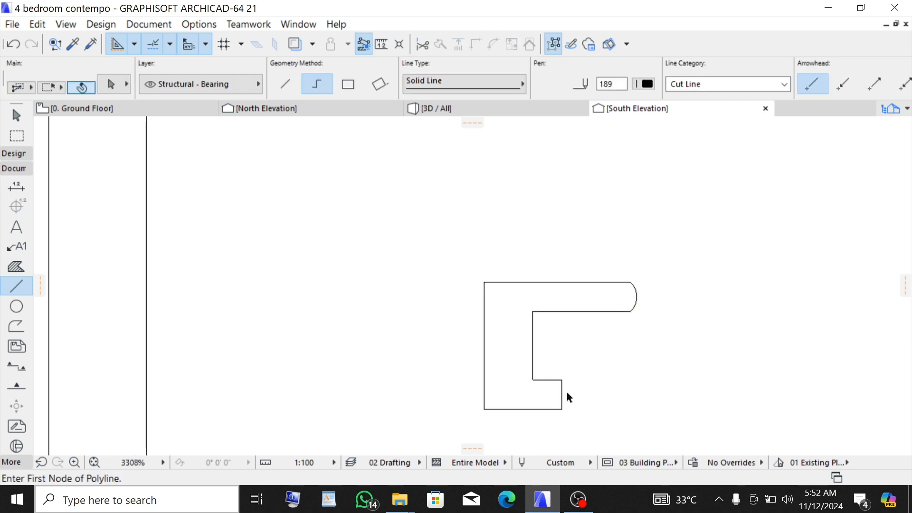
pyautogui.keyDown('shift'); pyautogui.click(562, 394); pyautogui.keyUp('shift')
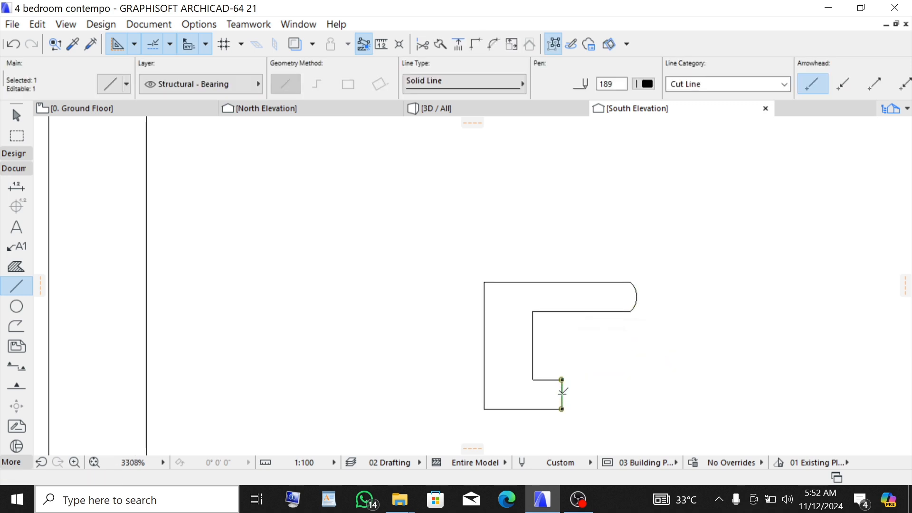
pyautogui.click(563, 387)
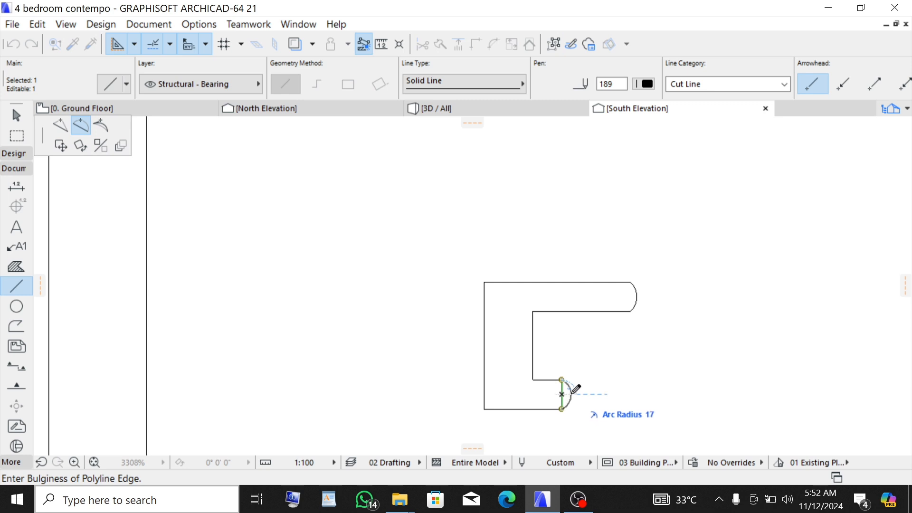
pyautogui.click(574, 389)
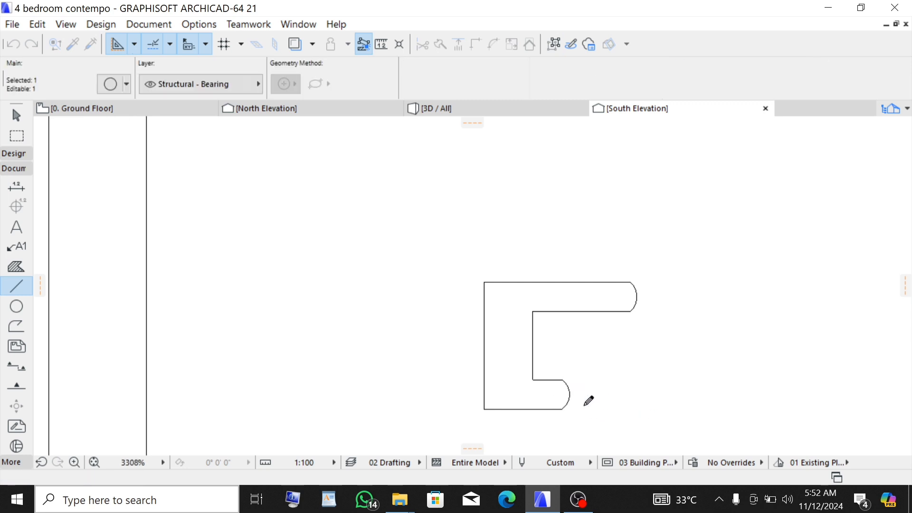
pyautogui.scroll(-1, 576, 377)
pyautogui.press('Escape')
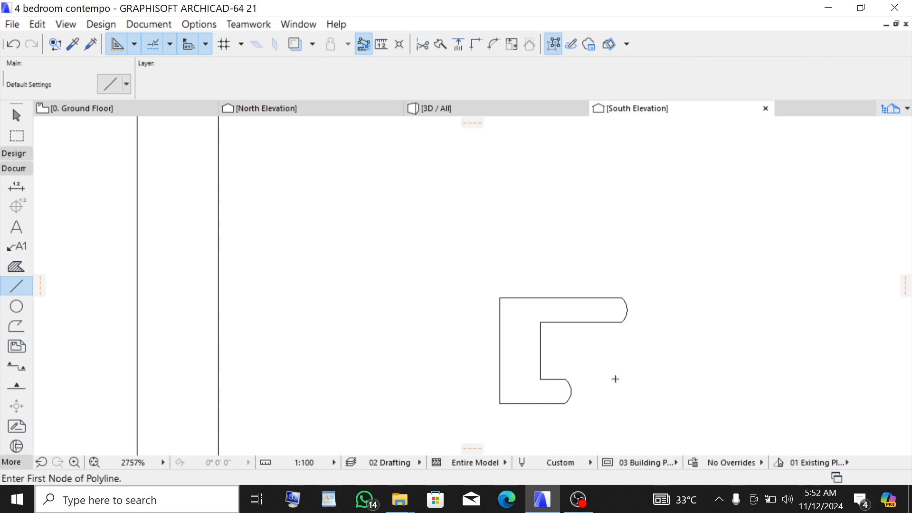
# - Trim away the bottom segment of the window frame outline, leaving an open inverted U shape
pyautogui.scroll(-6, 613, 385)
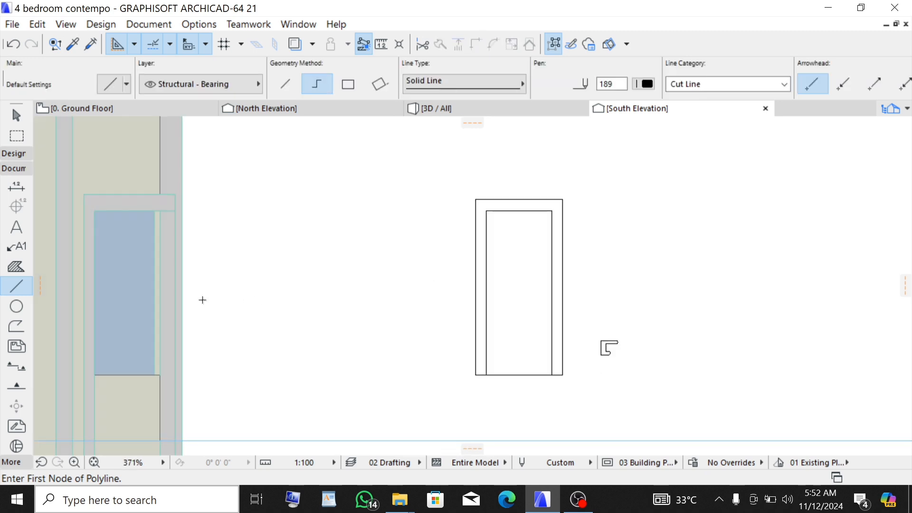
pyautogui.scroll(3, 540, 396)
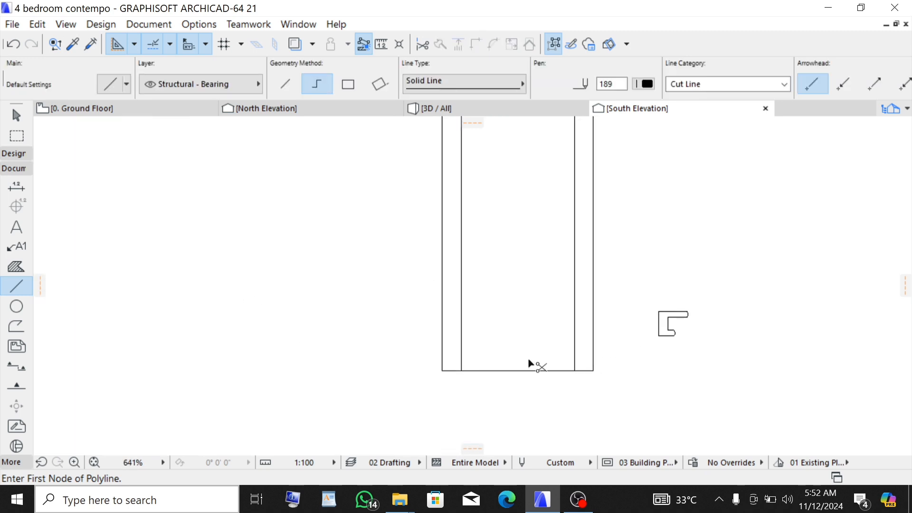
pyautogui.keyDown('ctrl'); pyautogui.click(537, 371); pyautogui.keyUp('ctrl')
pyautogui.scroll(-4, 554, 418)
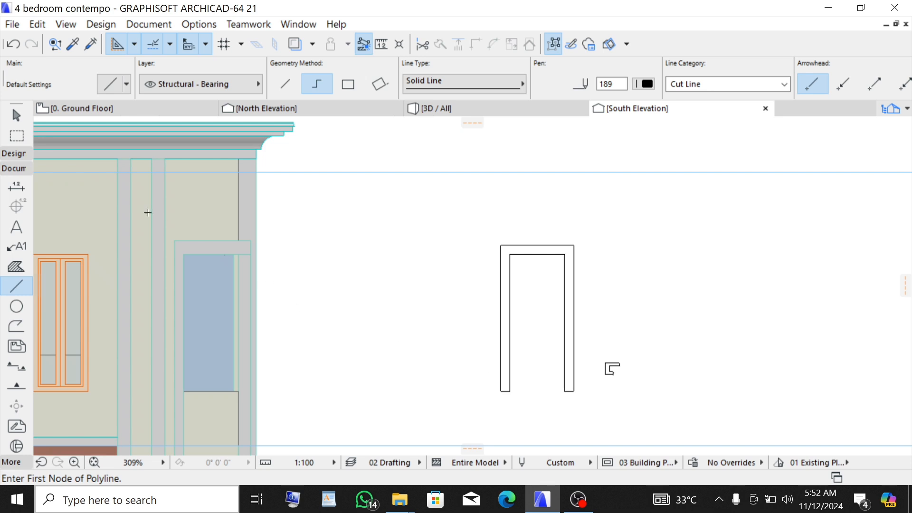
# - Fill the frame outline with a Morph using the Morph tool's magic wand
pyautogui.click(19, 153)
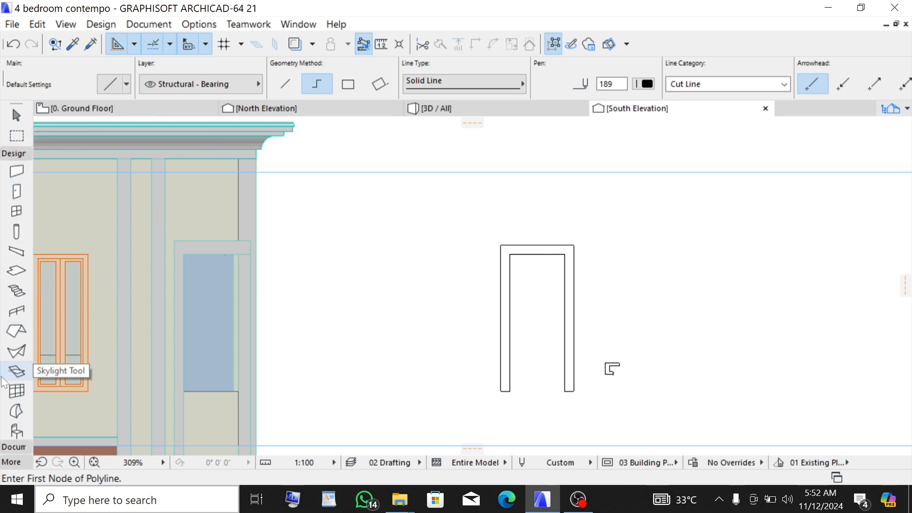
pyautogui.click(16, 412)
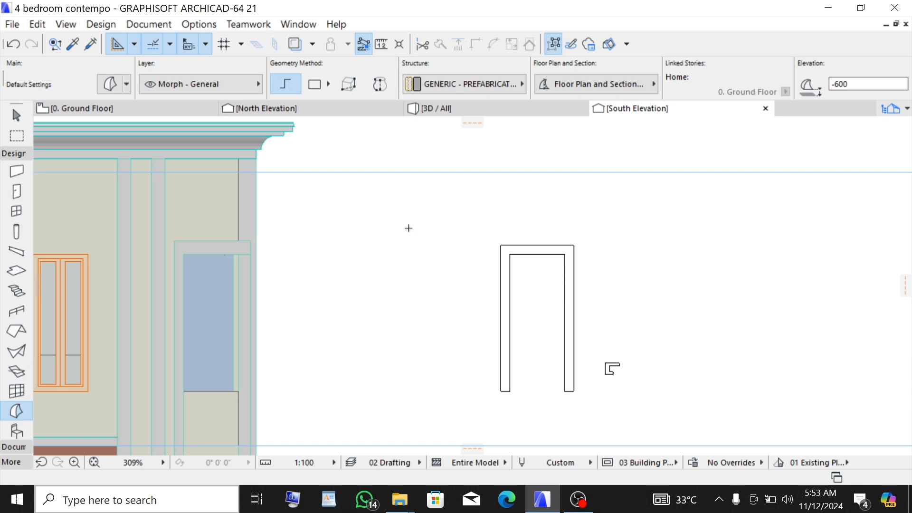
pyautogui.scroll(3, 530, 240)
pyautogui.press('space')
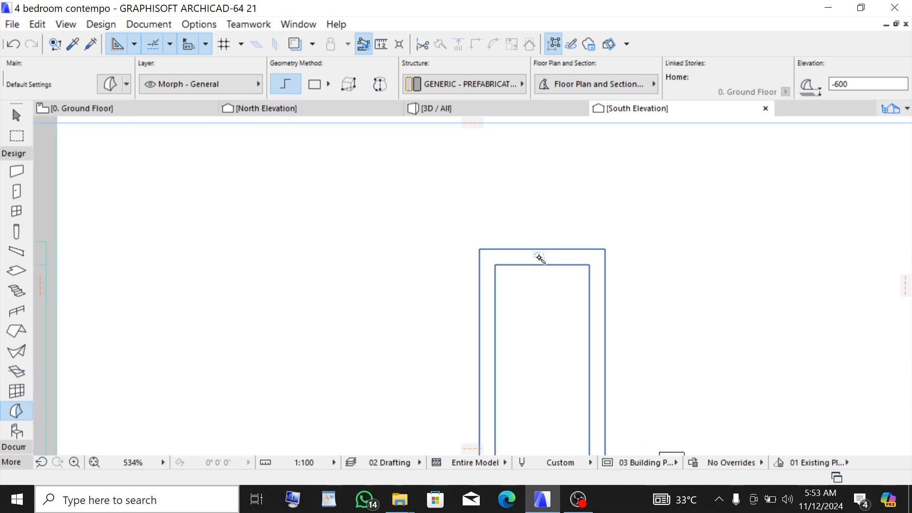
pyautogui.click(539, 257)
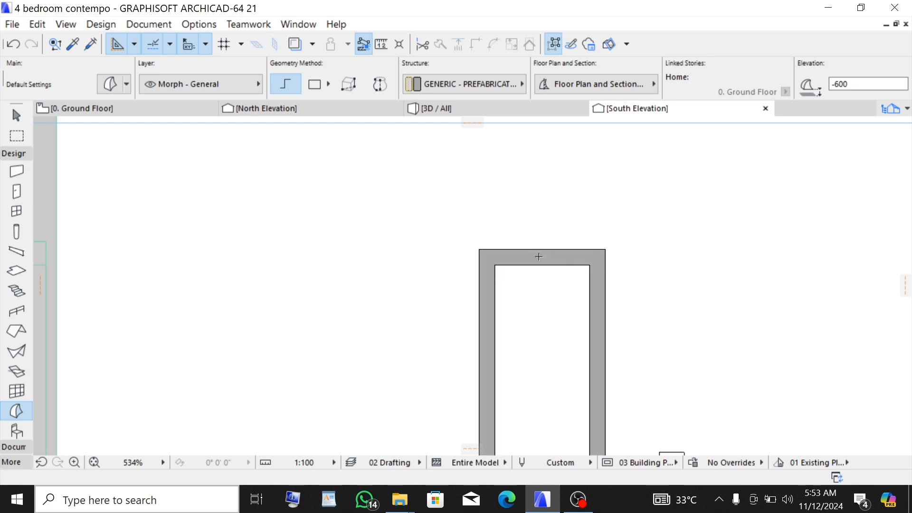
# - Drag the frame morph by its top-right corner onto the window on the elevation
pyautogui.scroll(-2, 542, 236)
pyautogui.scroll(3, 542, 236)
pyautogui.scroll(1, 546, 235)
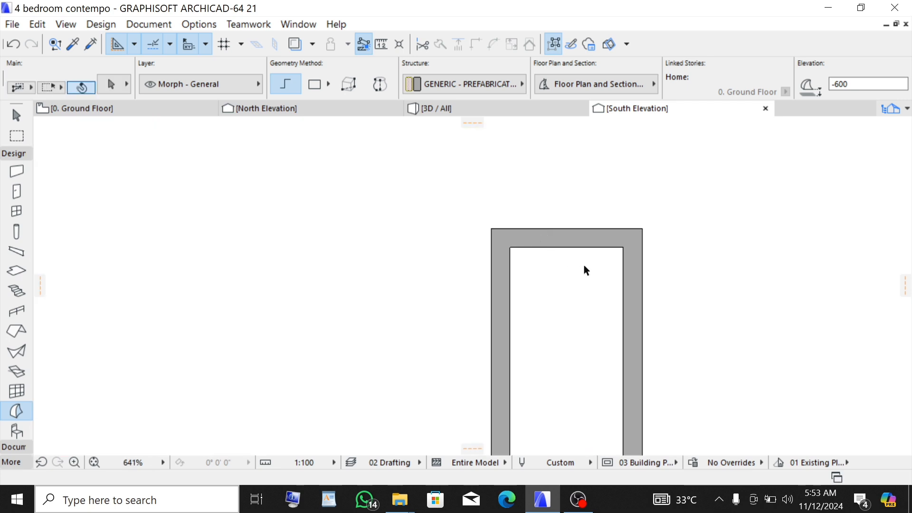
pyautogui.click(583, 238)
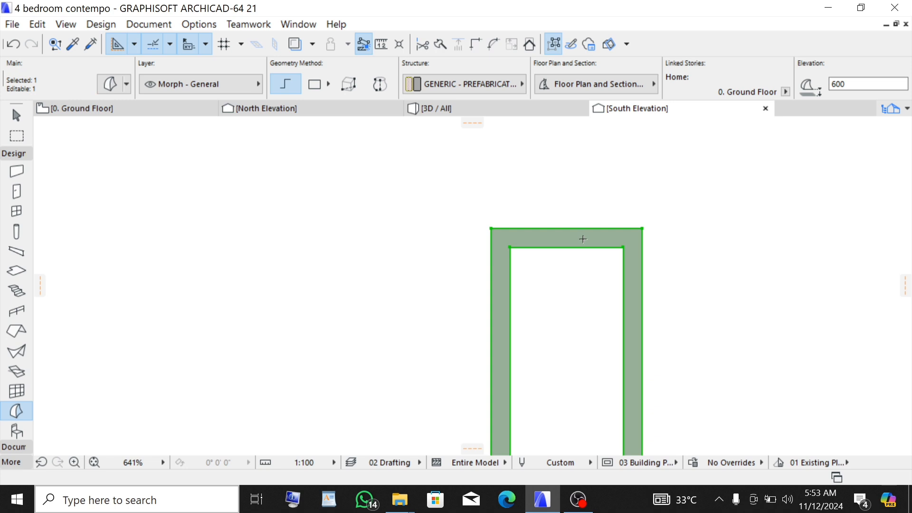
pyautogui.hotkey('ctrl', 'd')
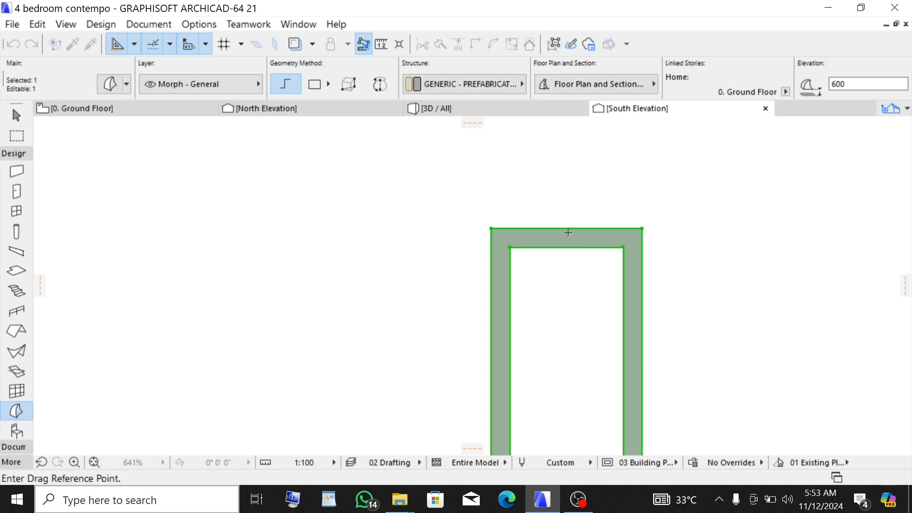
pyautogui.click(642, 228)
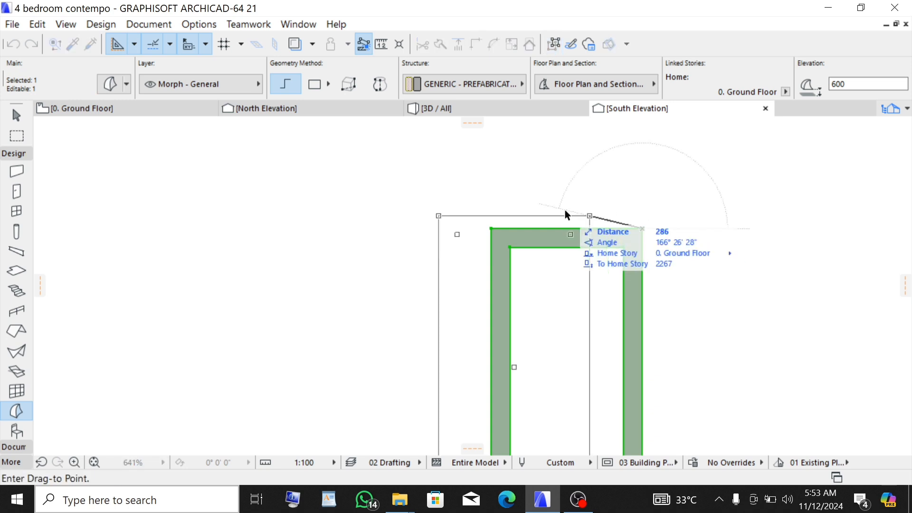
pyautogui.scroll(-5, 705, 216)
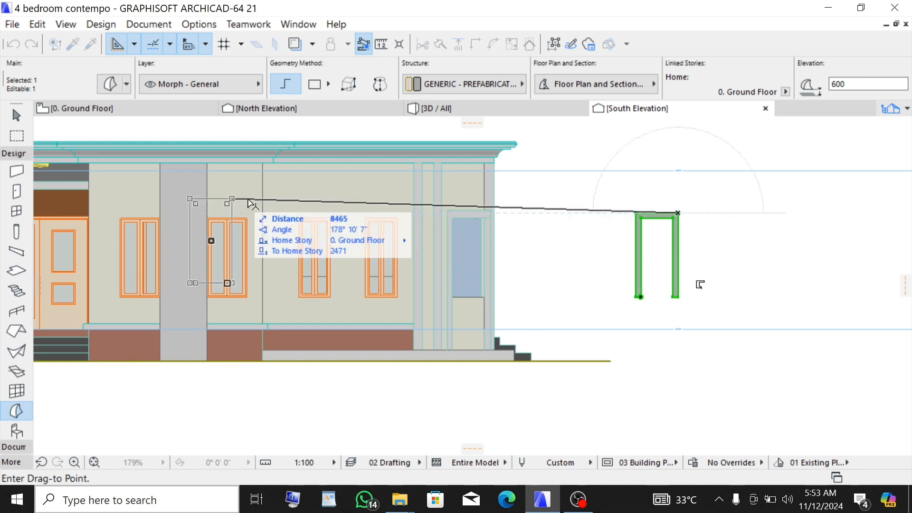
pyautogui.scroll(1, 313, 207)
pyautogui.scroll(-4, 576, 270)
pyautogui.scroll(3, 468, 241)
pyautogui.scroll(6, 463, 247)
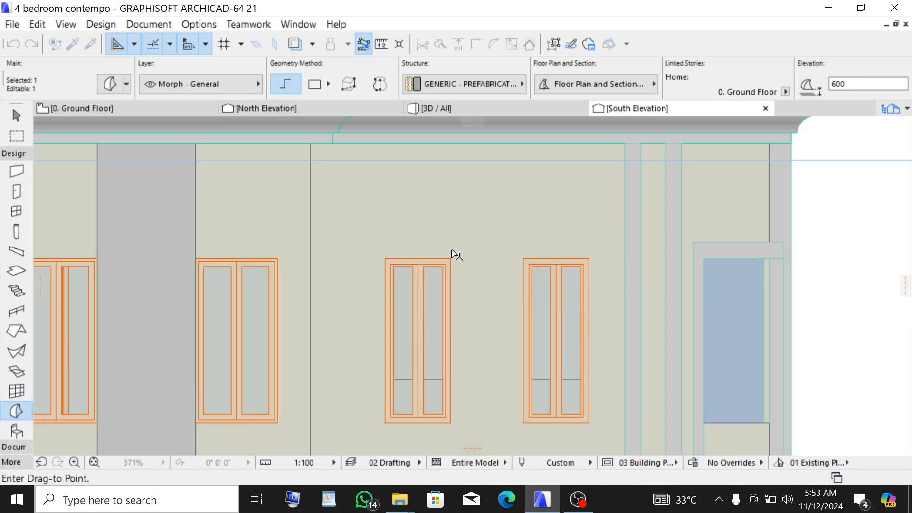
pyautogui.click(474, 222)
# - Drag the morph down by its inner corner to align it with the window's frame
pyautogui.hotkey('ctrl', 'd')
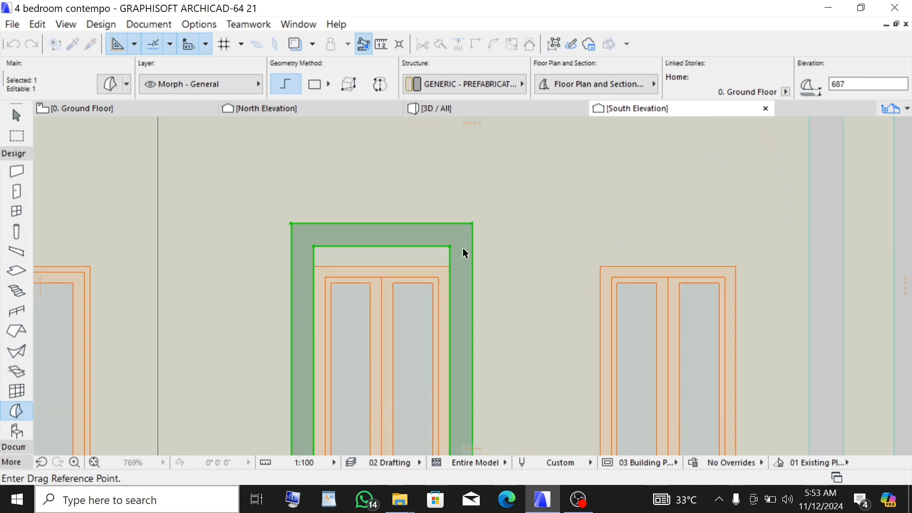
pyautogui.click(450, 246)
pyautogui.click(450, 266)
pyautogui.scroll(-3, 403, 207)
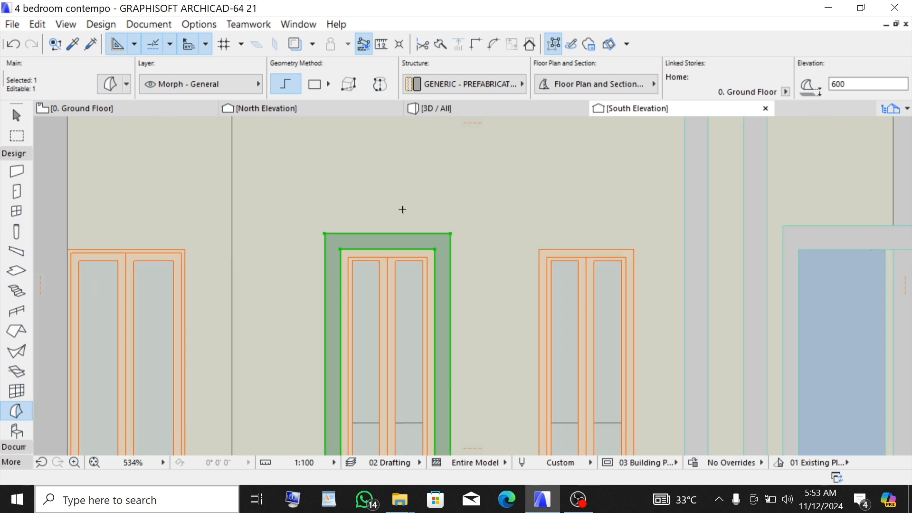
# - Switch to the 3D view and push/pull the frame morph's face to a depth of 50
pyautogui.click(451, 109)
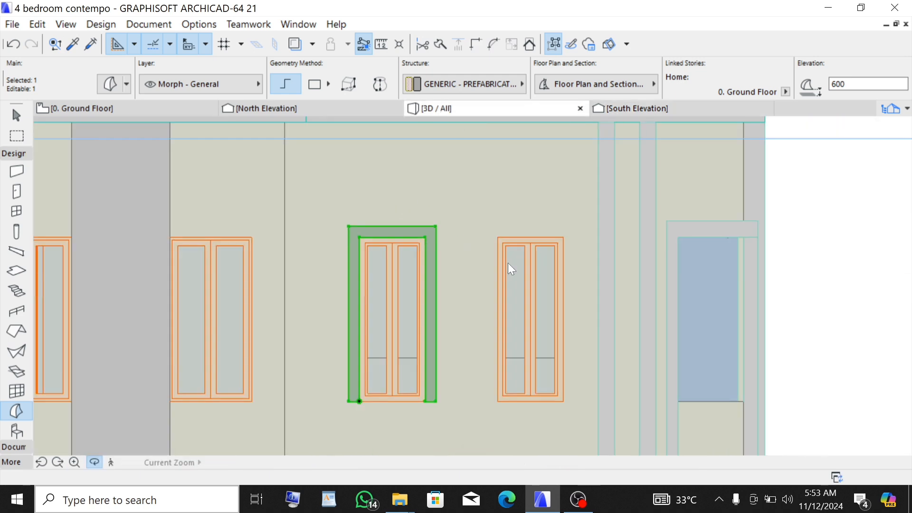
pyautogui.press('Escape')
pyautogui.scroll(-5, 546, 309)
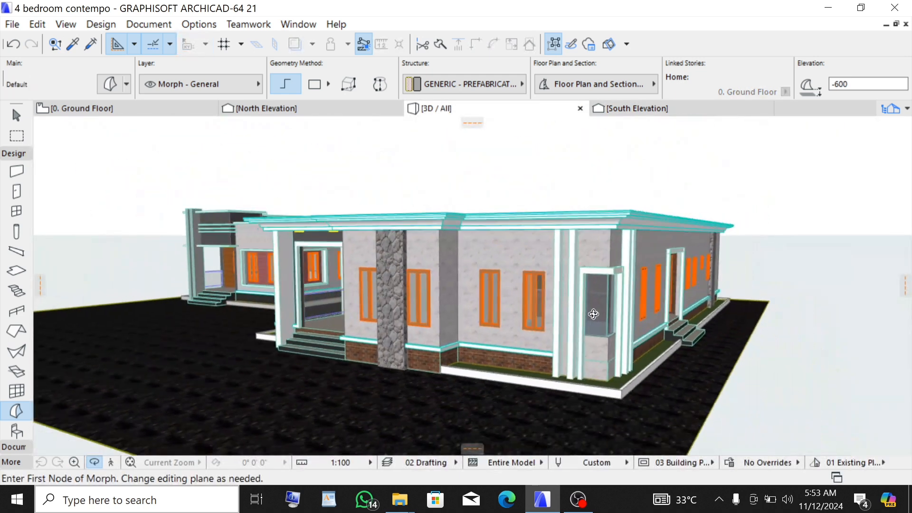
pyautogui.scroll(-6, 581, 314)
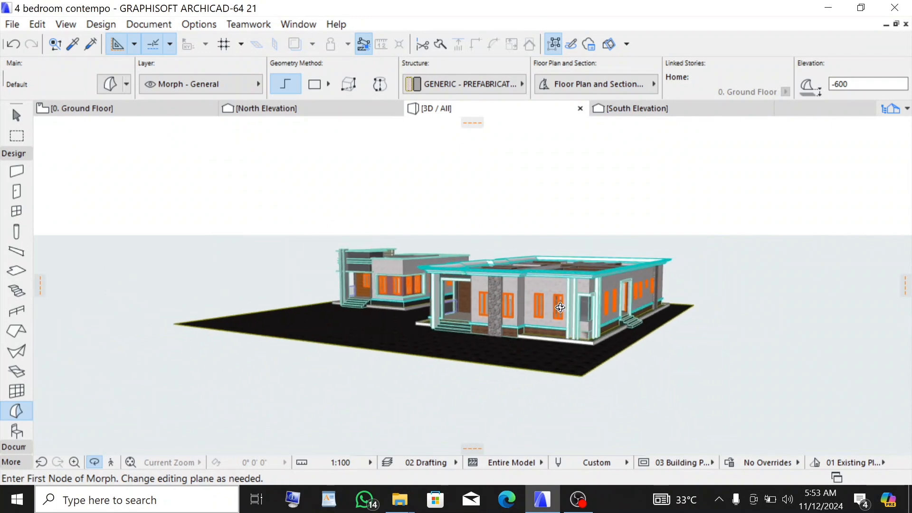
pyautogui.scroll(5, 218, 406)
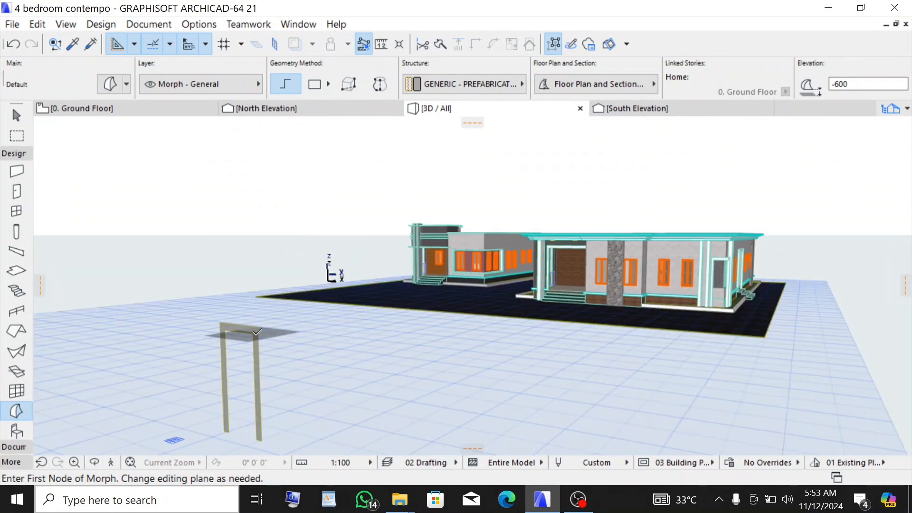
pyautogui.press('shift')
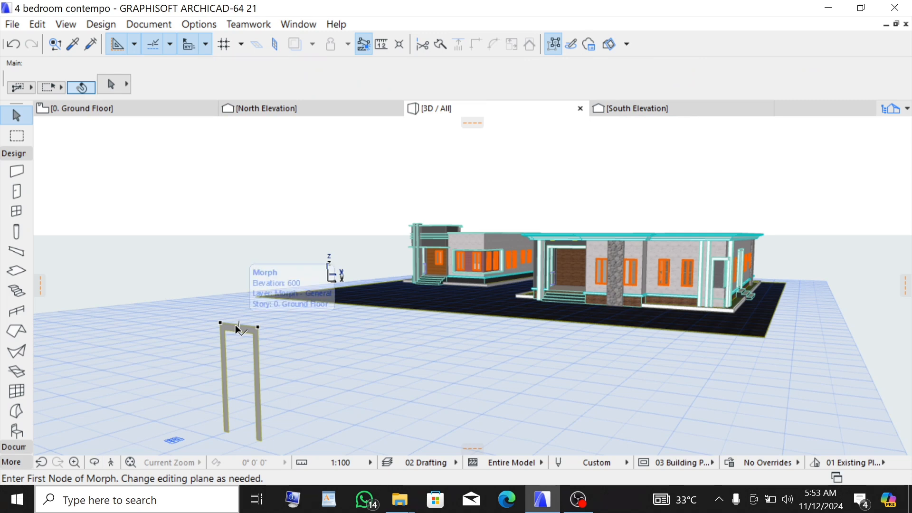
pyautogui.click(246, 330)
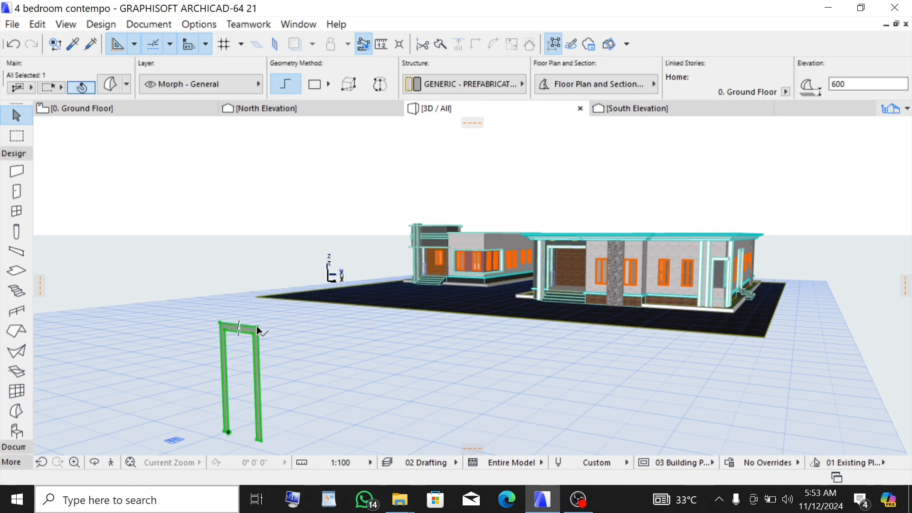
pyautogui.click(256, 330)
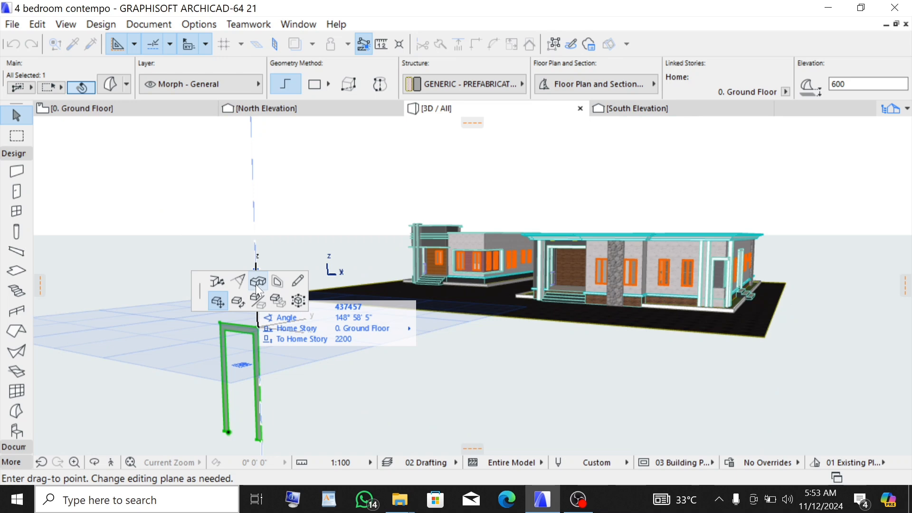
pyautogui.click(257, 284)
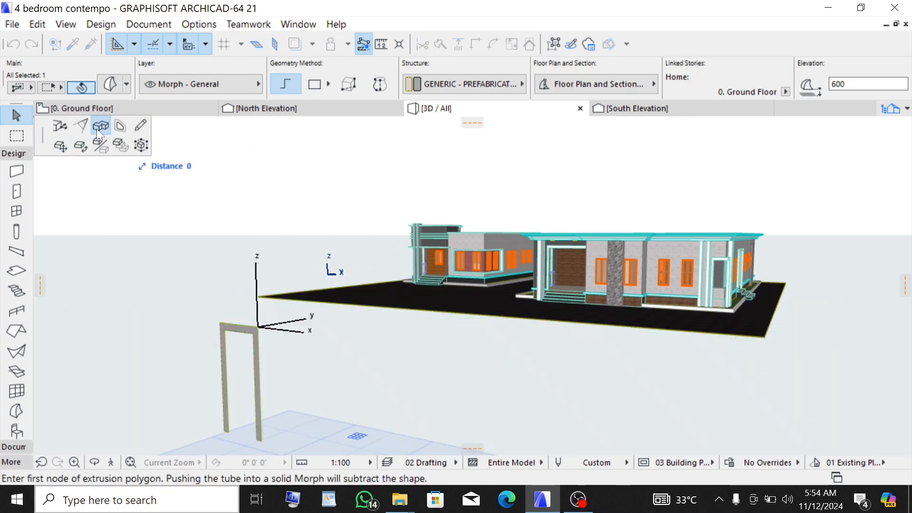
pyautogui.click(232, 337)
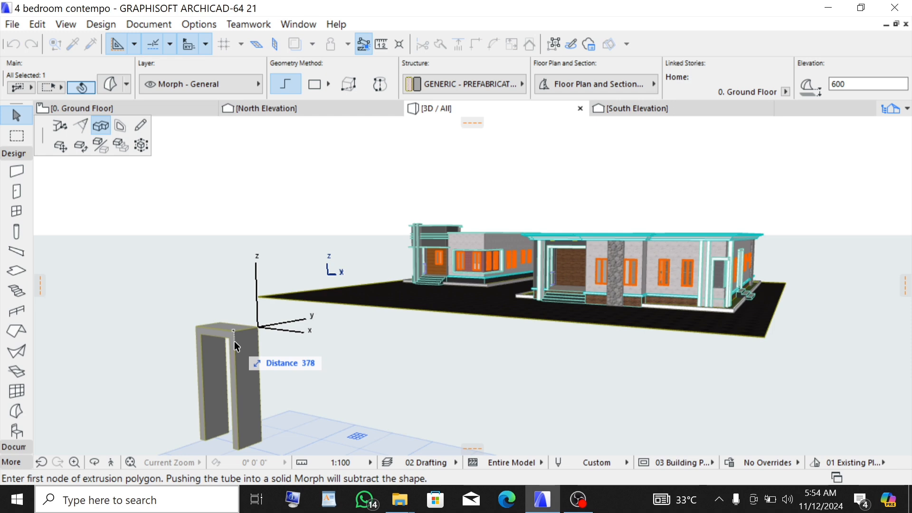
pyautogui.write('50')
pyautogui.press('Return')
pyautogui.click(255, 327)
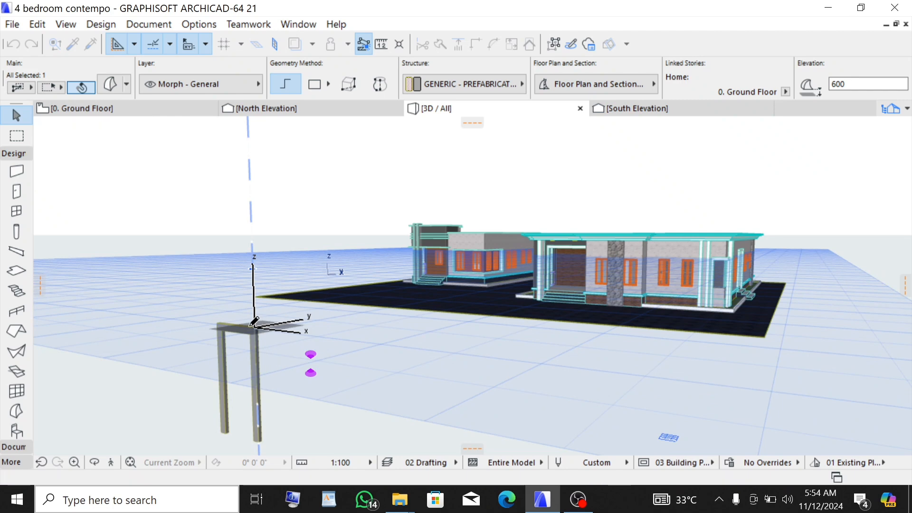
pyautogui.press('Escape')
# - Move the frame morph on the ground floor plan from the elevation line onto the window in the south wall
pyautogui.scroll(2, 247, 367)
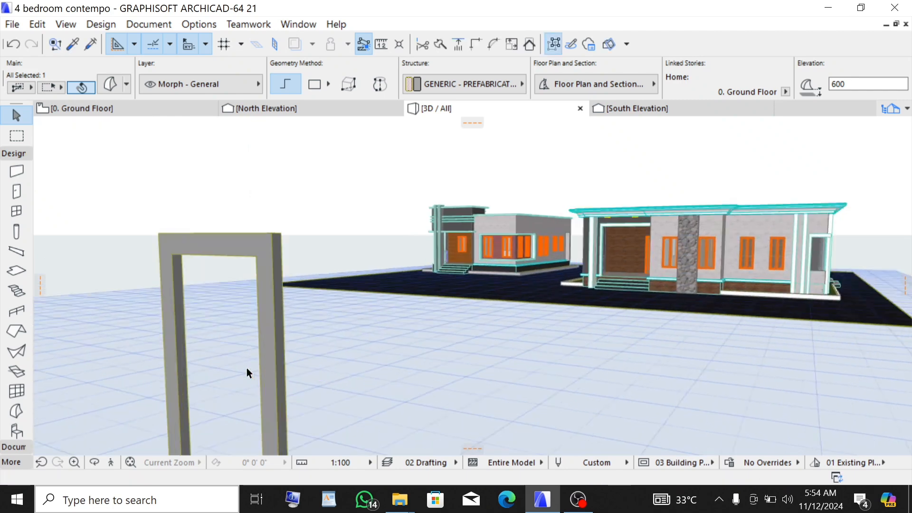
pyautogui.scroll(-4, 297, 293)
pyautogui.click(295, 291)
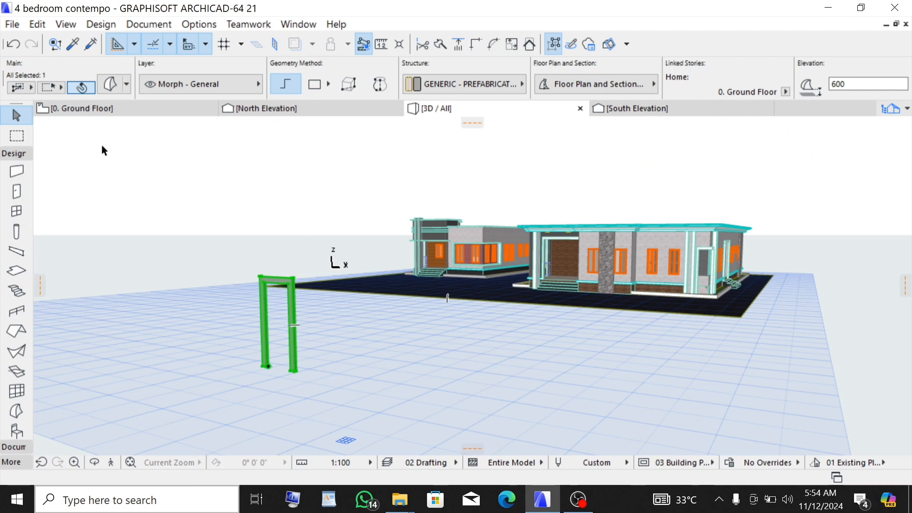
pyautogui.click(80, 108)
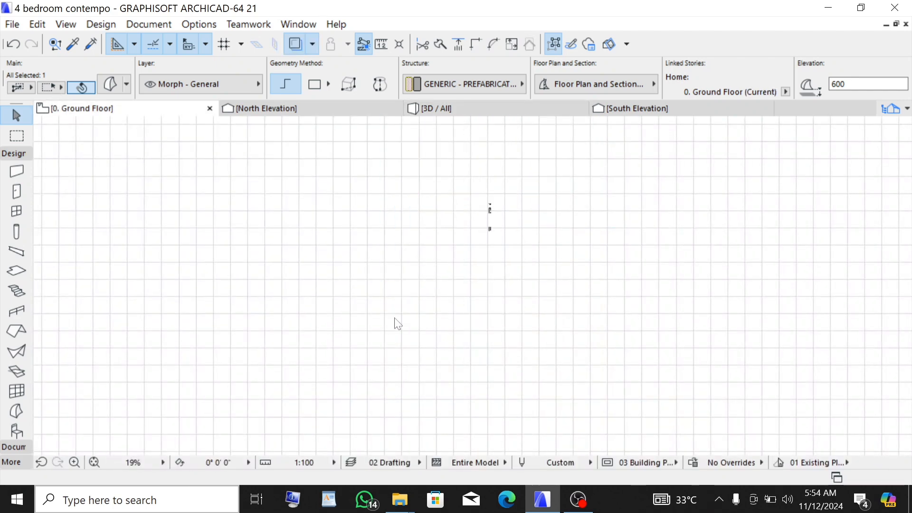
pyautogui.click(541, 393)
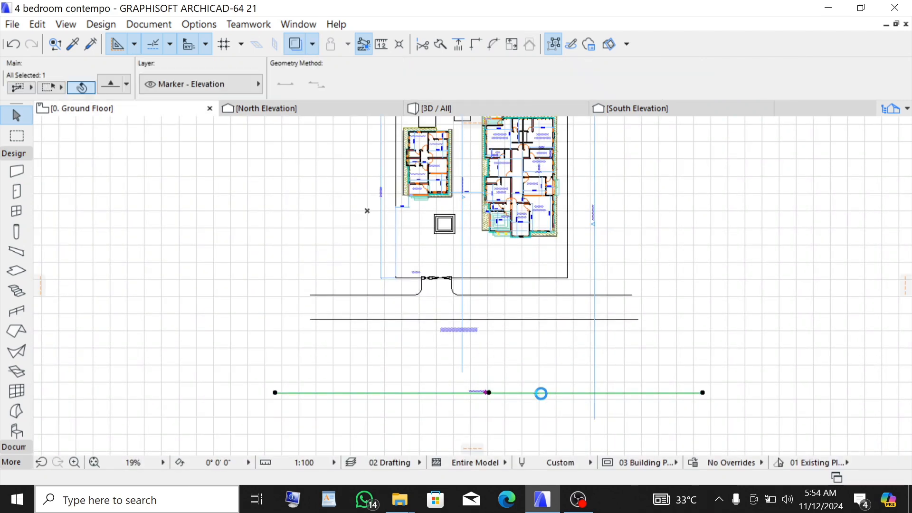
pyautogui.scroll(10, 541, 399)
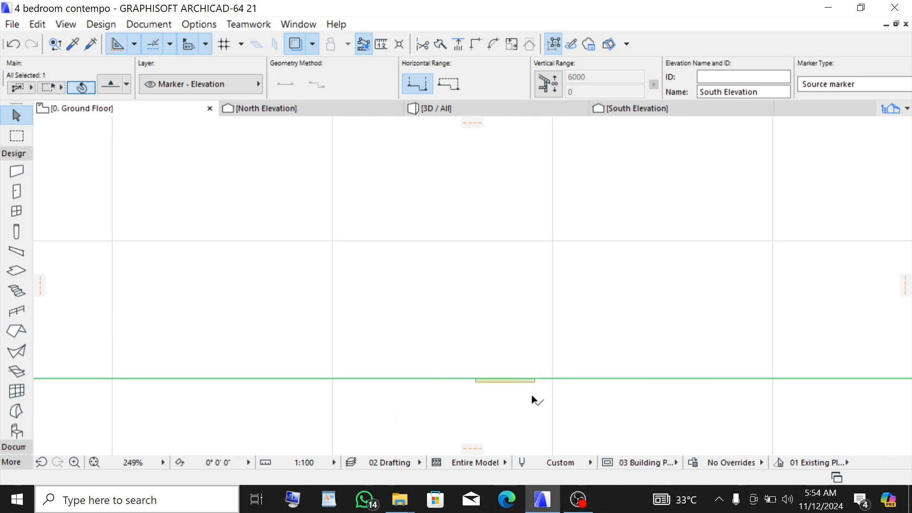
pyautogui.click(528, 392)
pyautogui.scroll(3, 523, 388)
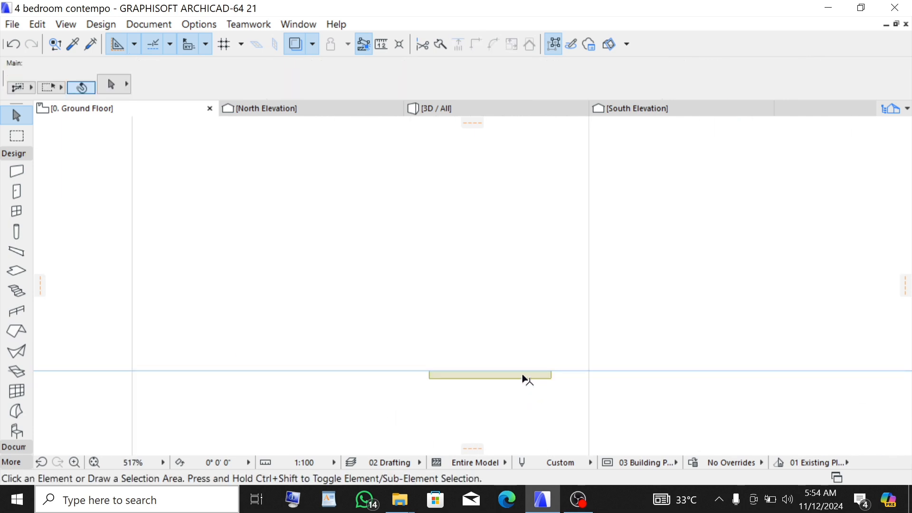
pyautogui.click(527, 380)
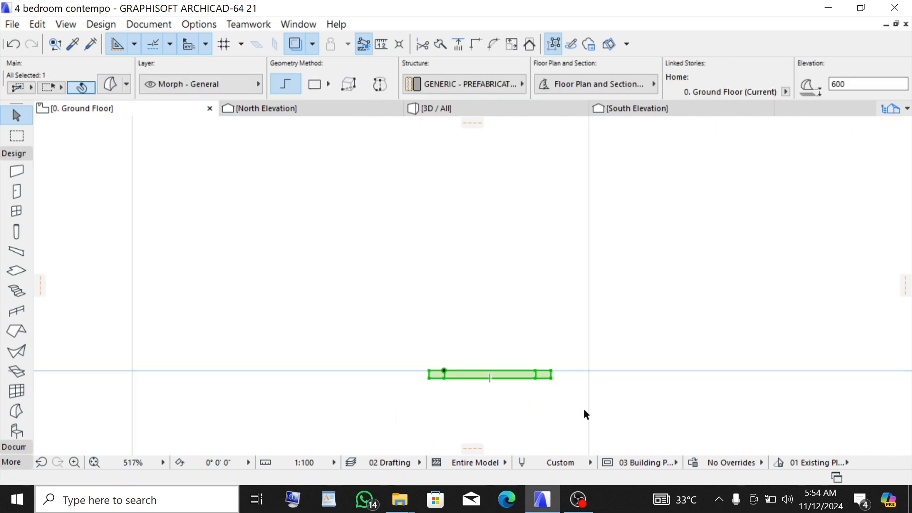
pyautogui.hotkey('ctrl', 'd')
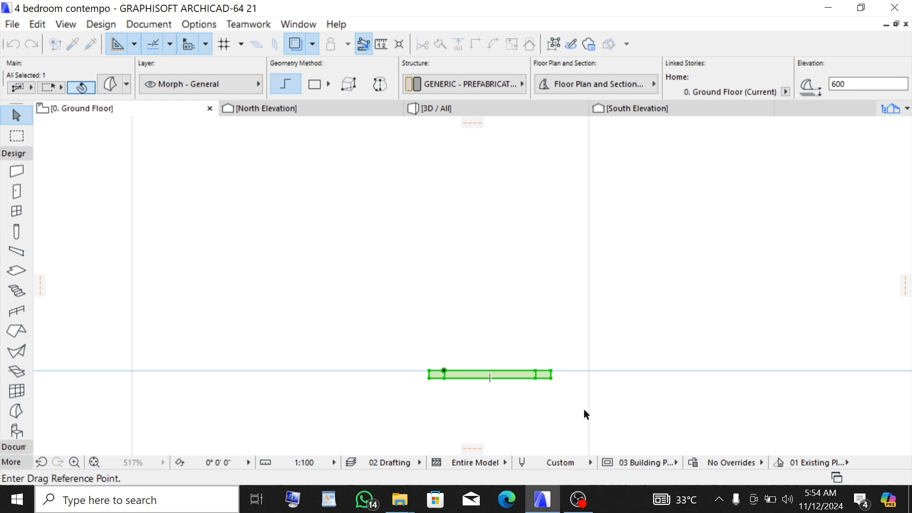
pyautogui.click(536, 373)
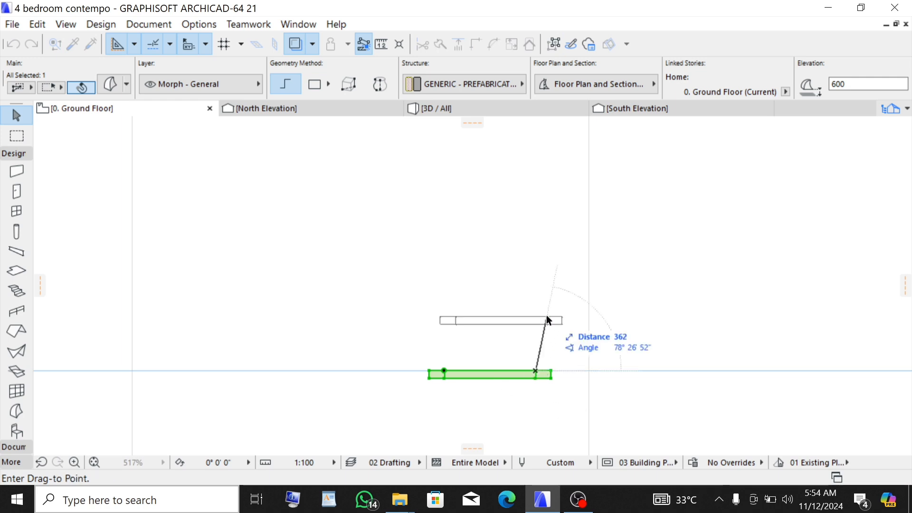
pyautogui.scroll(-10, 546, 423)
pyautogui.scroll(-2, 546, 423)
pyautogui.scroll(12, 546, 297)
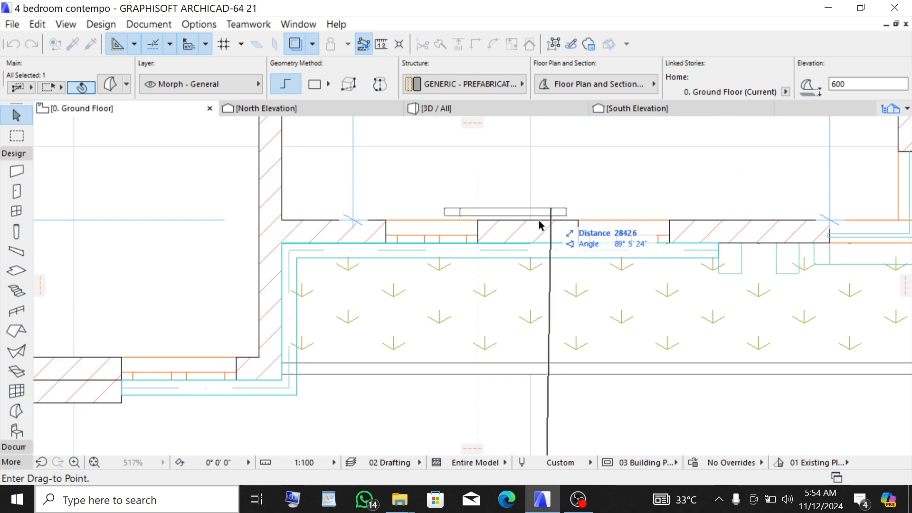
pyautogui.click(481, 248)
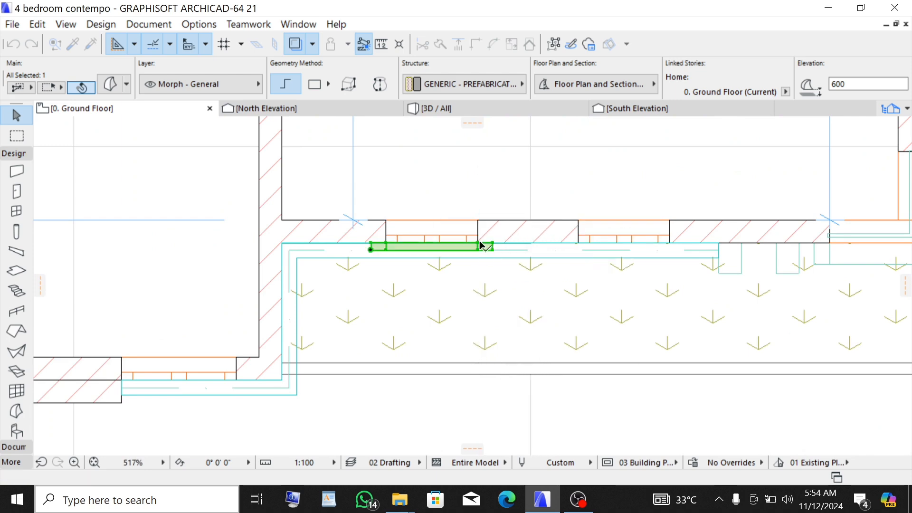
# - In 3D, override the frame morph's surface with Paint - Titanium White
pyautogui.click(446, 108)
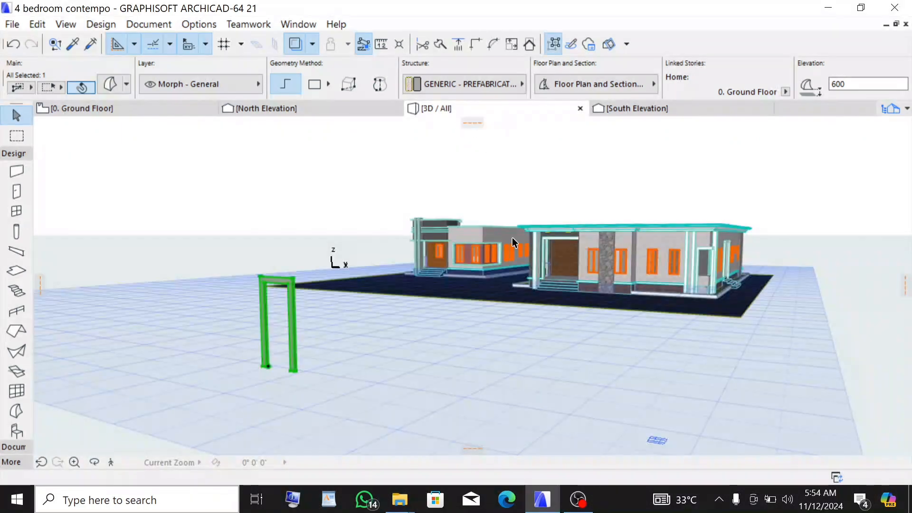
pyautogui.scroll(10, 634, 256)
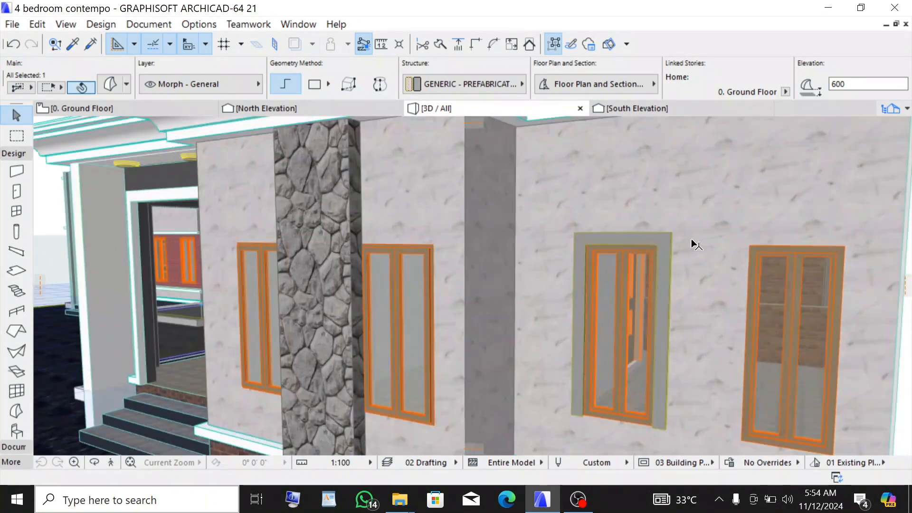
pyautogui.click(687, 243)
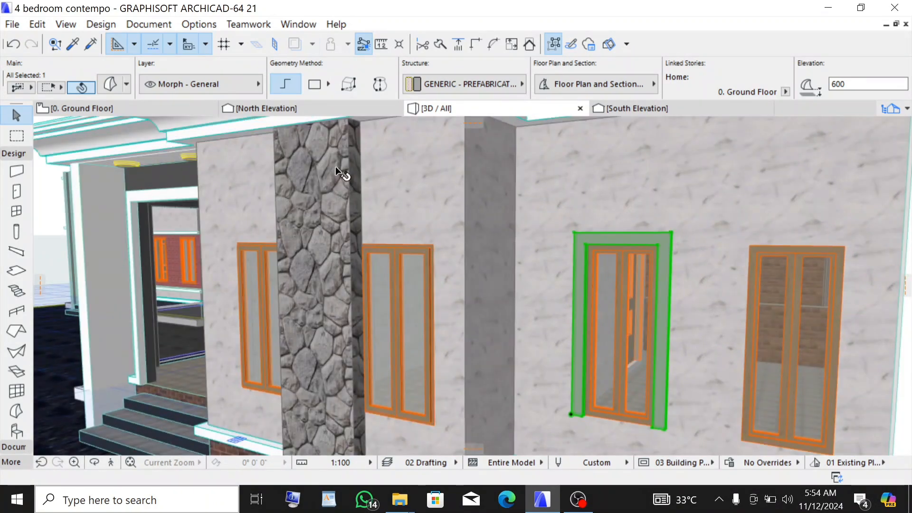
pyautogui.click(113, 88)
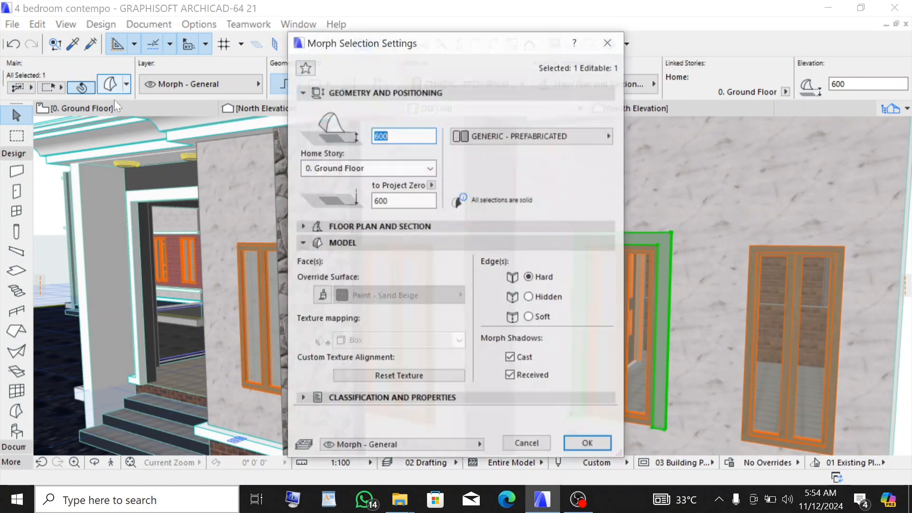
pyautogui.click(323, 296)
pyautogui.click(376, 300)
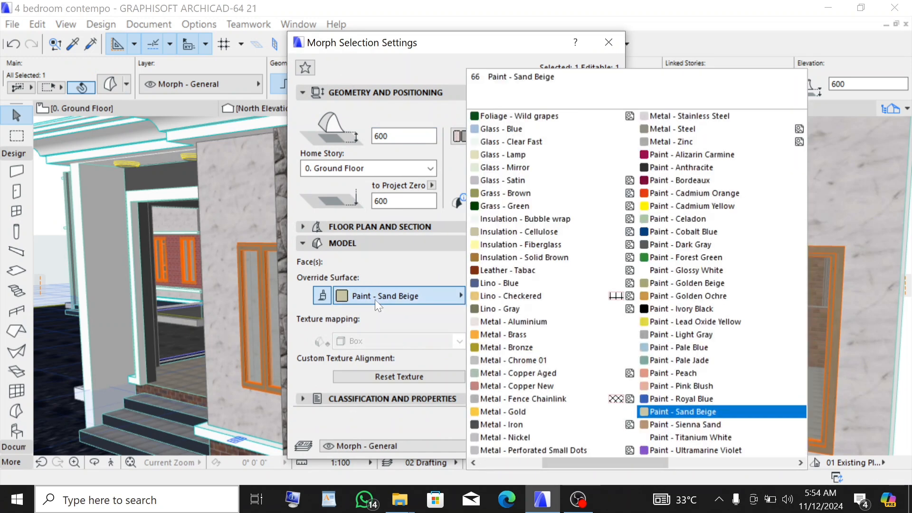
pyautogui.click(660, 436)
pyautogui.click(594, 444)
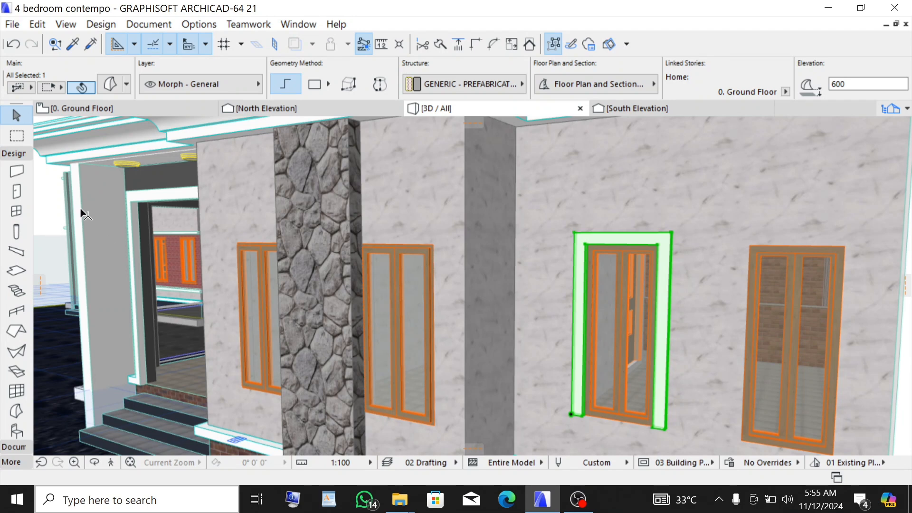
pyautogui.scroll(-3, 47, 221)
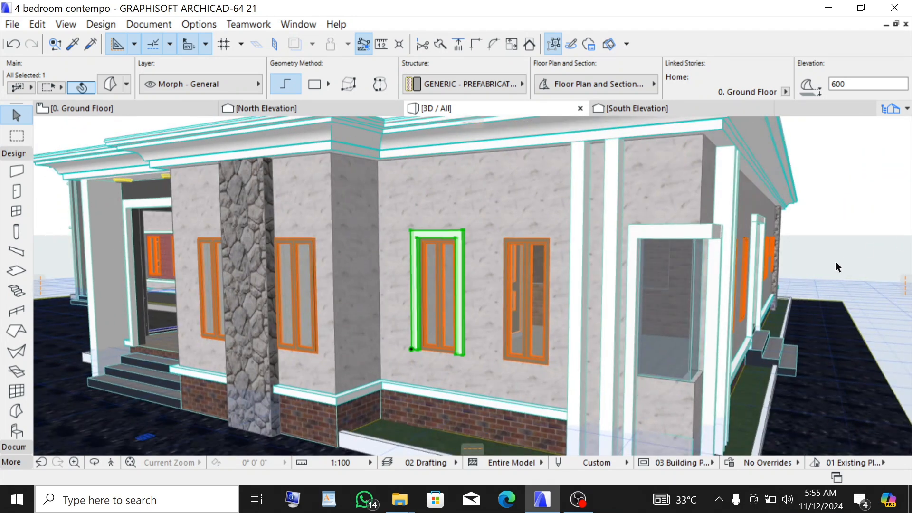
pyautogui.click(846, 233)
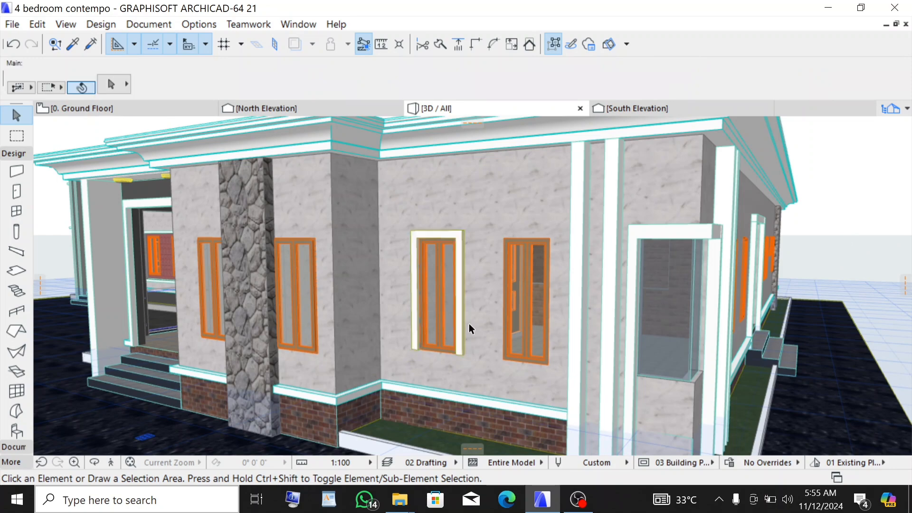
pyautogui.scroll(3, 412, 353)
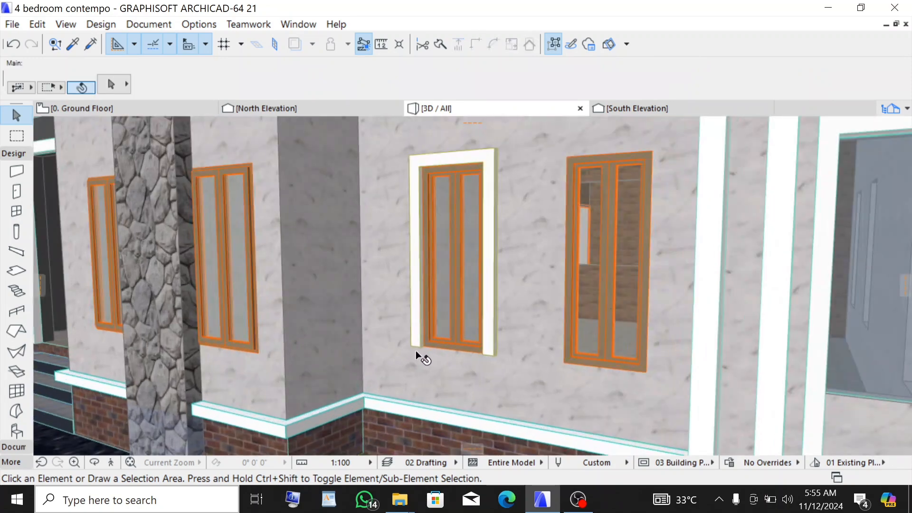
pyautogui.scroll(-3, 507, 371)
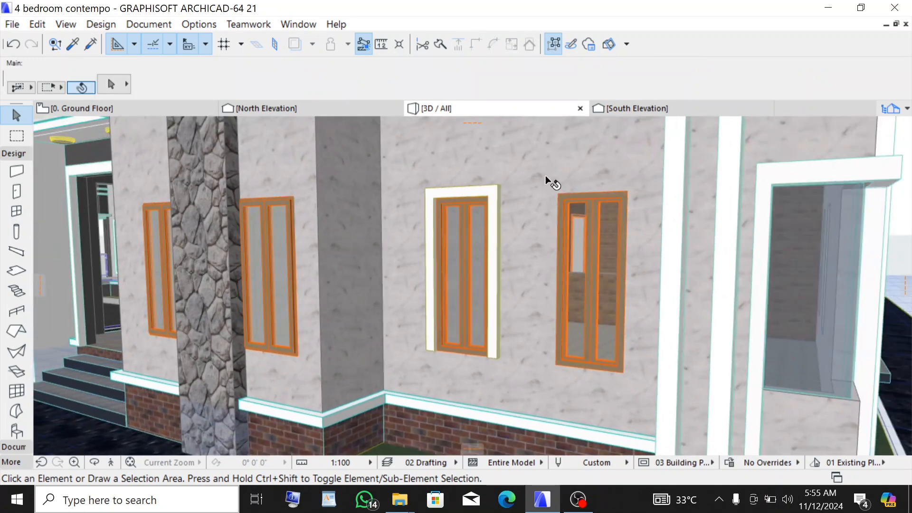
# - Select the hood profile outline on the South Elevation and open the Profile Manager
pyautogui.click(634, 108)
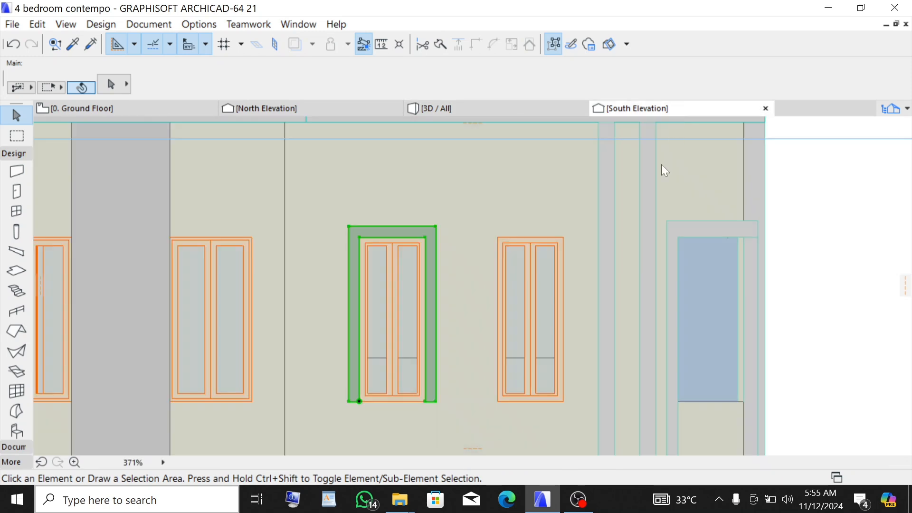
pyautogui.press('Escape')
pyautogui.scroll(-5, 349, 260)
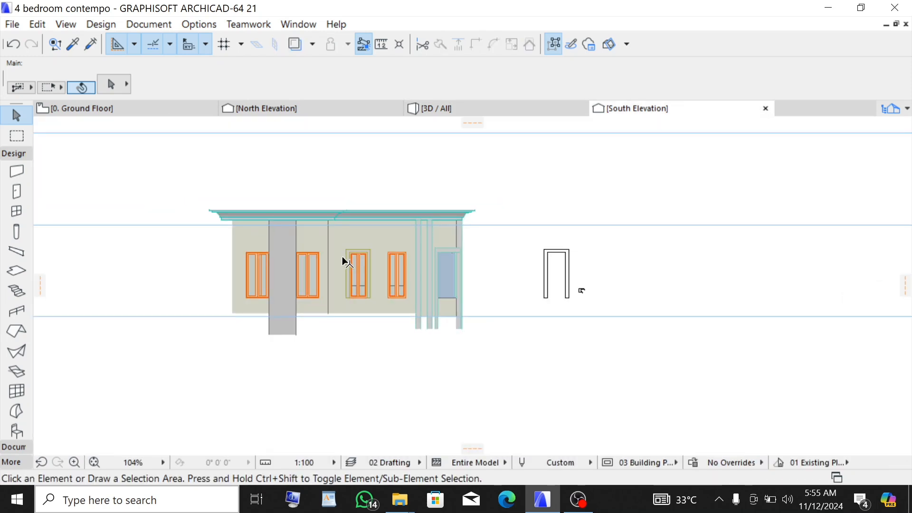
pyautogui.scroll(9, 589, 267)
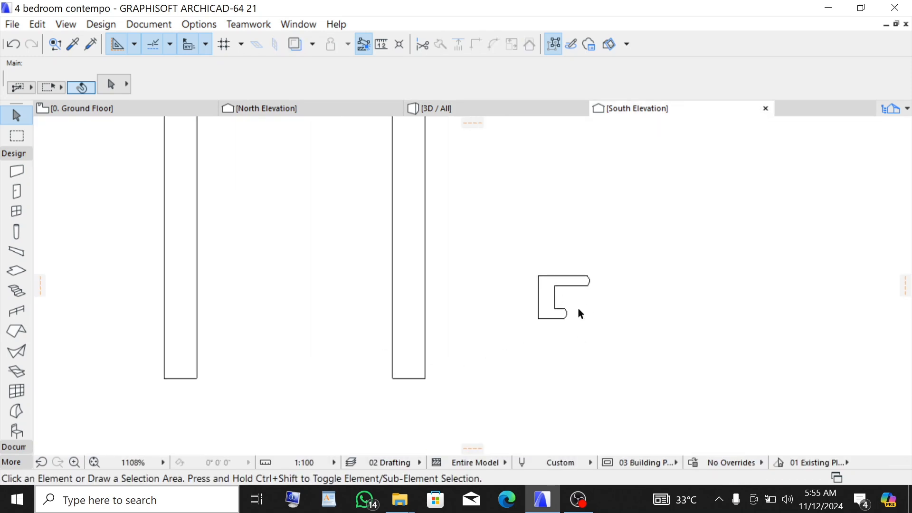
pyautogui.moveTo(523, 257); pyautogui.dragTo(598, 332)
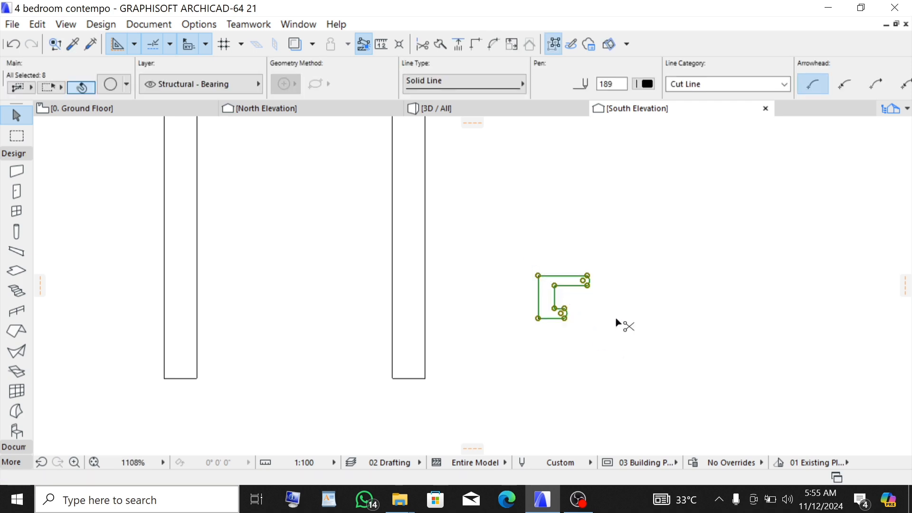
pyautogui.click(207, 26)
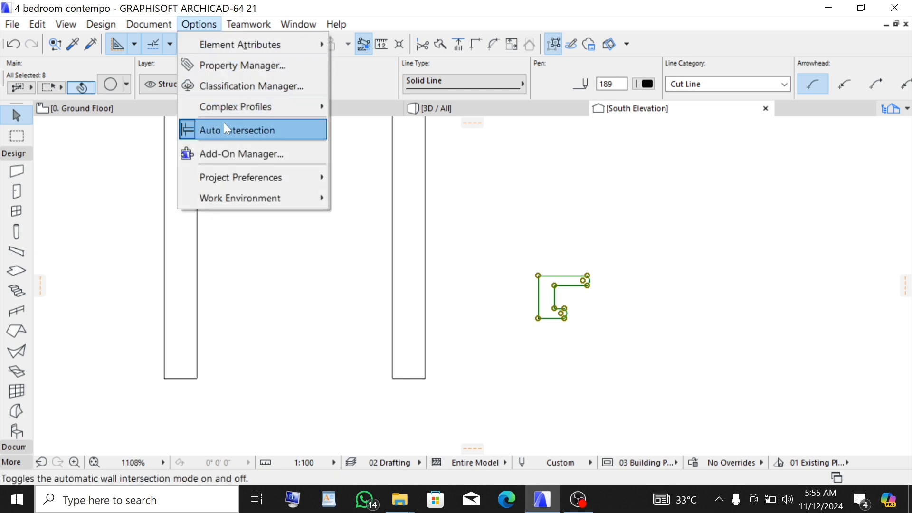
pyautogui.moveTo(228, 113)
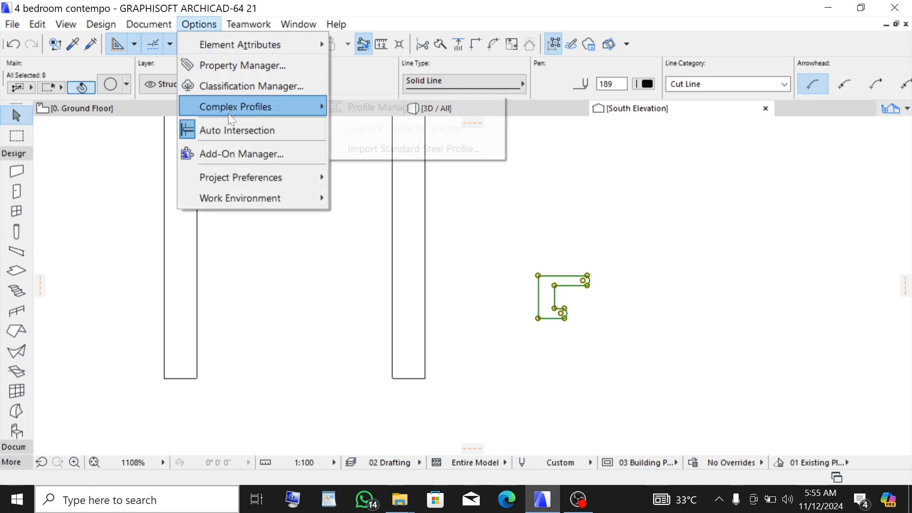
pyautogui.click(357, 107)
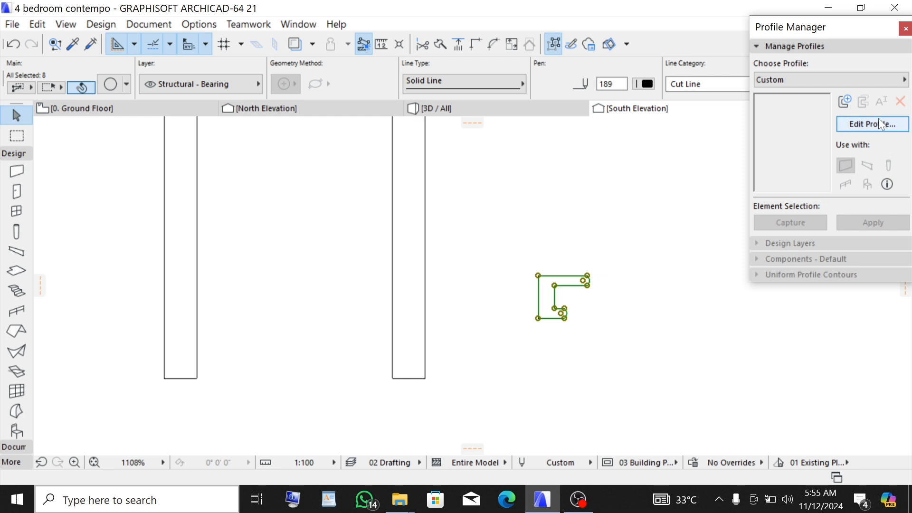
# - Create a new complex profile named "bottom hood"
pyautogui.click(845, 100)
pyautogui.press('BackSpace')
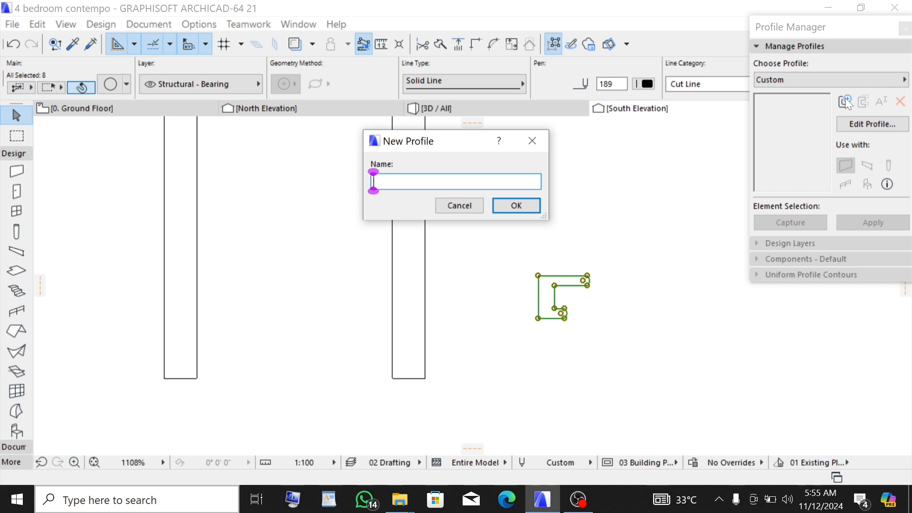
pyautogui.write('bott')
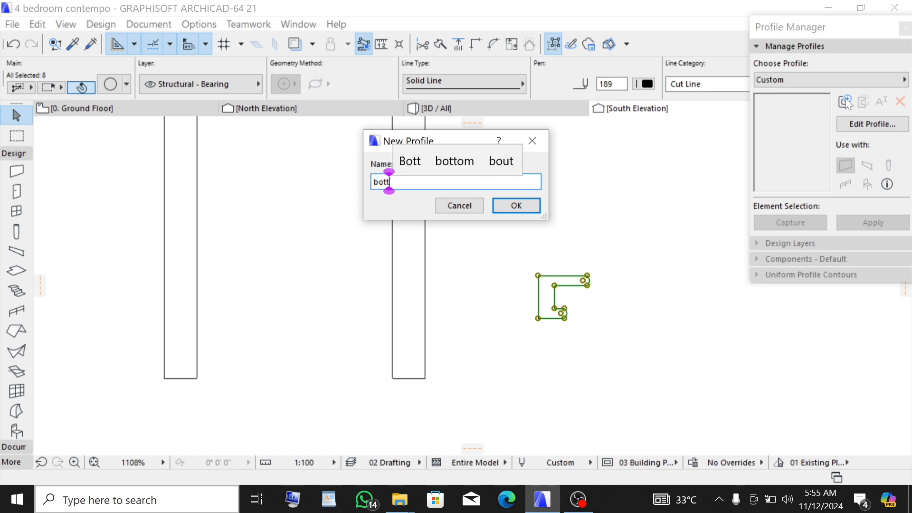
pyautogui.write('om ho')
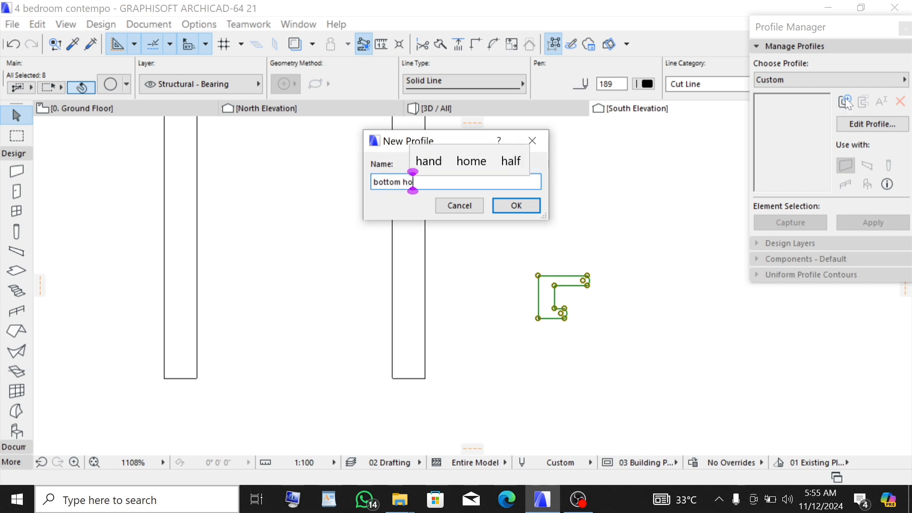
pyautogui.write('od')
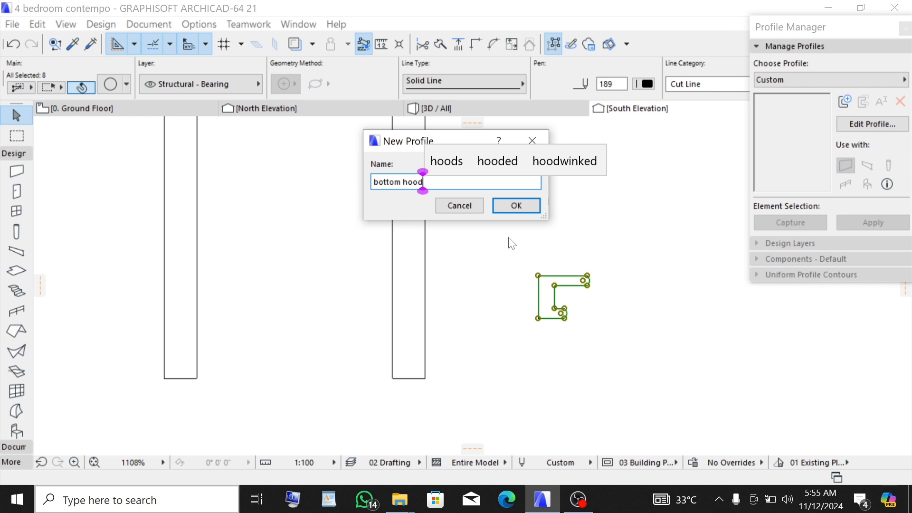
pyautogui.click(512, 208)
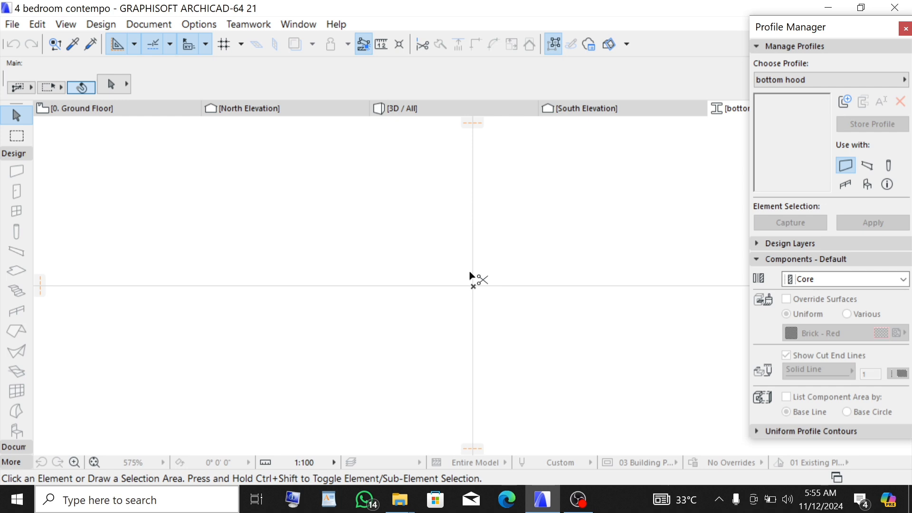
# - Paste the copied hood outline into the profile editor at its original location
pyautogui.hotkey('ctrl', 'v')
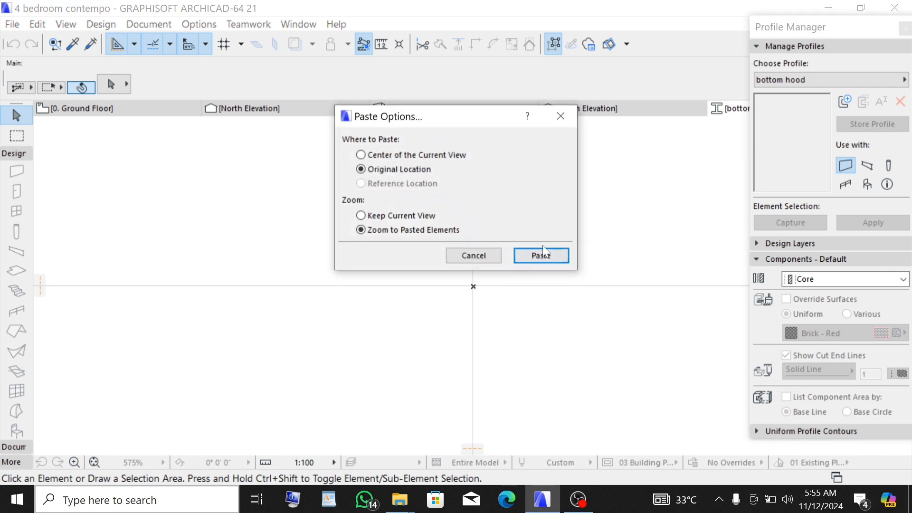
pyautogui.click(537, 254)
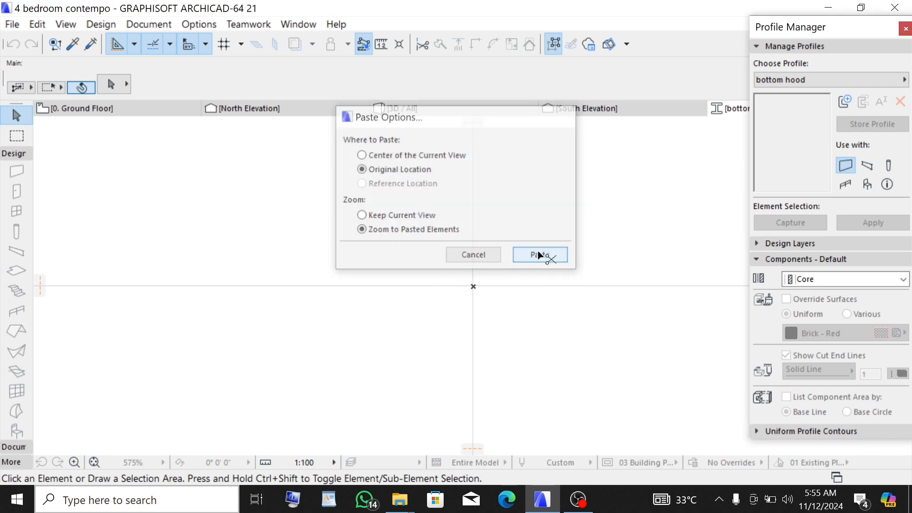
pyautogui.click(173, 235)
# - Move the whole outline so its lower-left corner sits on the profile editor's origin
pyautogui.moveTo(275, 156); pyautogui.dragTo(655, 415)
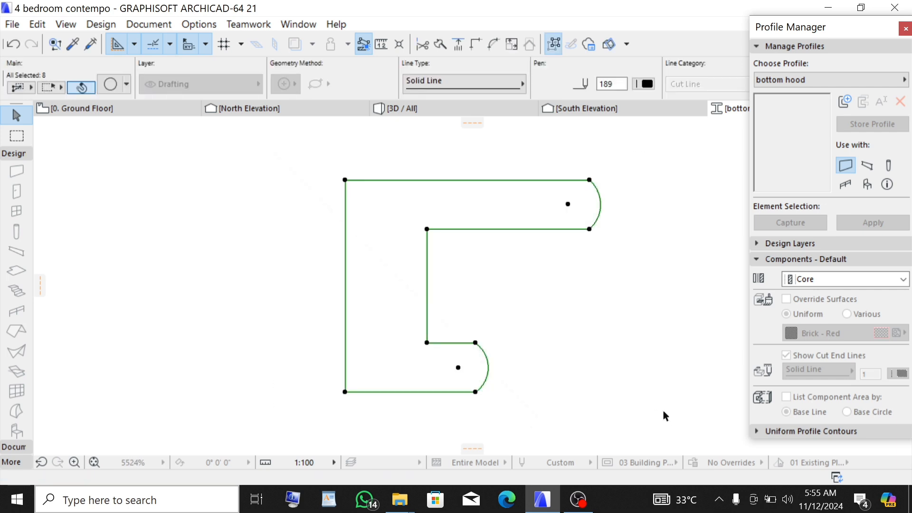
pyautogui.hotkey('ctrl', 'd')
pyautogui.scroll(-8, 675, 311)
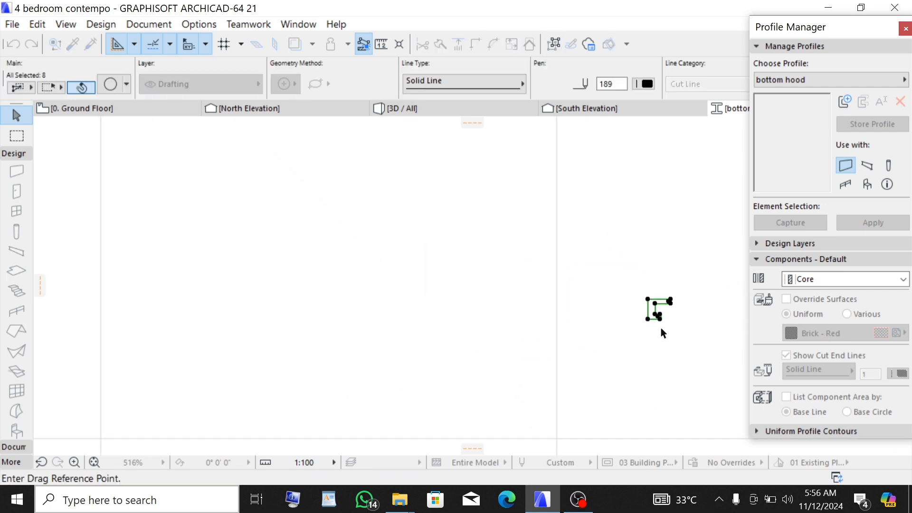
pyautogui.scroll(2, 661, 329)
pyautogui.scroll(-8, 636, 304)
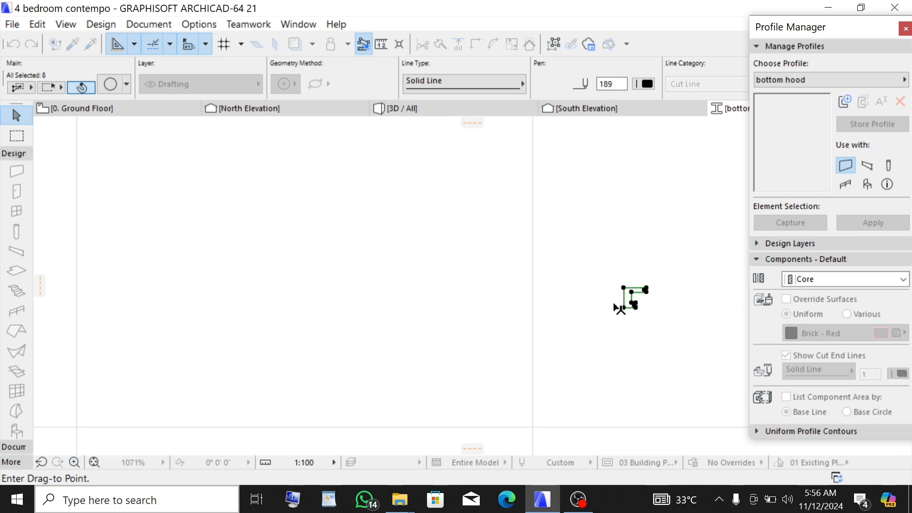
pyautogui.click(628, 293)
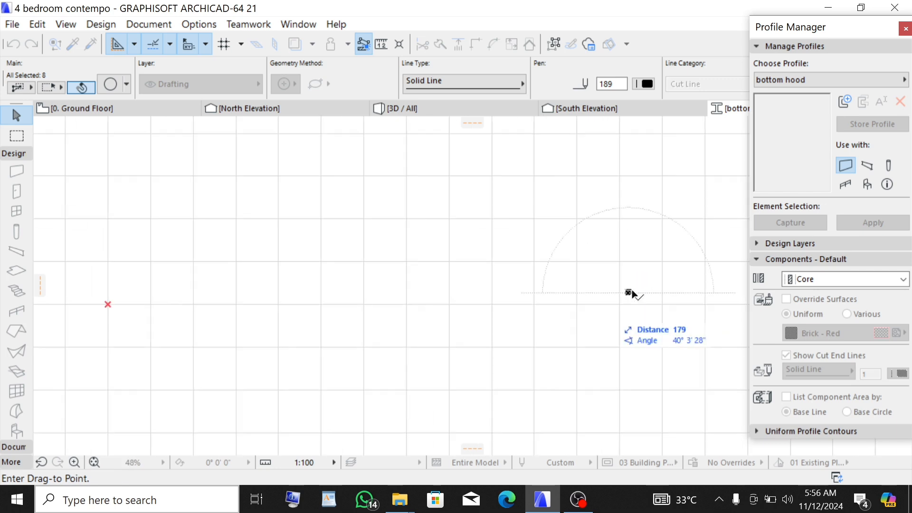
pyautogui.click(107, 305)
pyautogui.scroll(4, 89, 304)
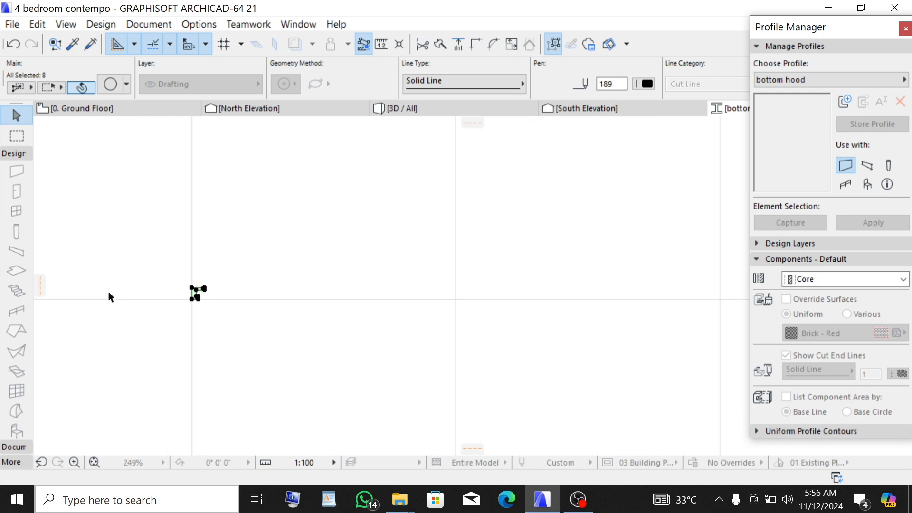
pyautogui.scroll(5, 124, 297)
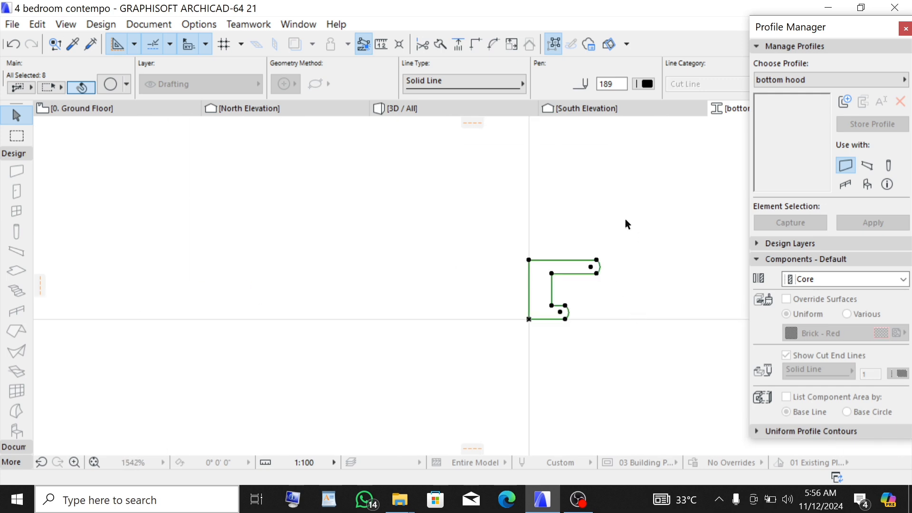
pyautogui.scroll(1, 625, 220)
pyautogui.click(652, 294)
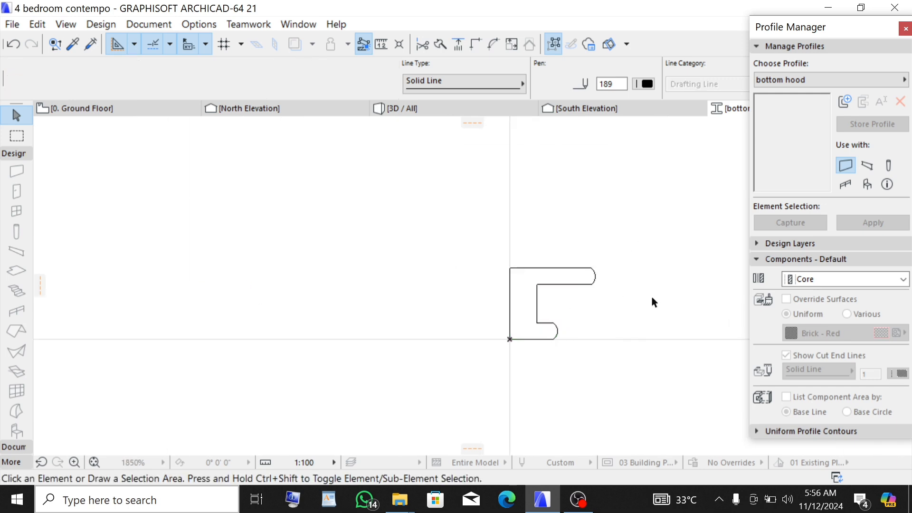
# - Set the profile for use with walls only and fill the hood outline with a Fill
pyautogui.click(869, 165)
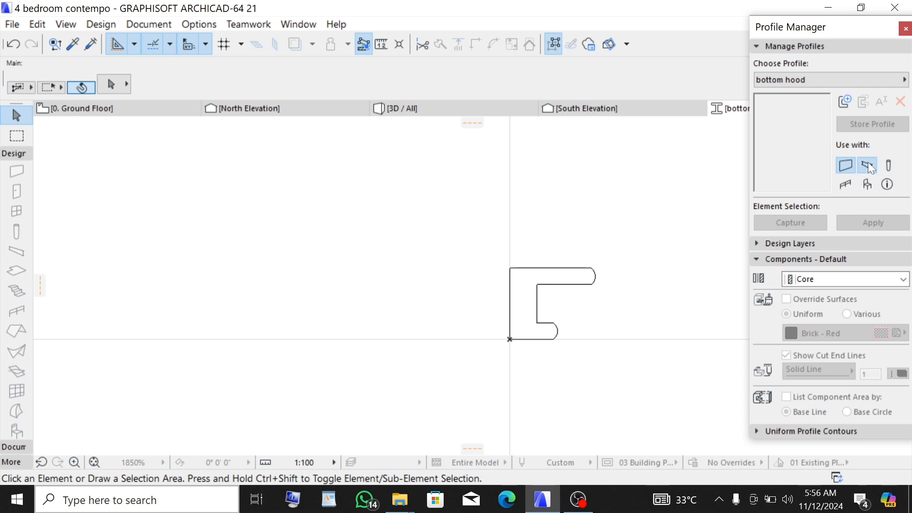
pyautogui.click(845, 164)
pyautogui.click(14, 153)
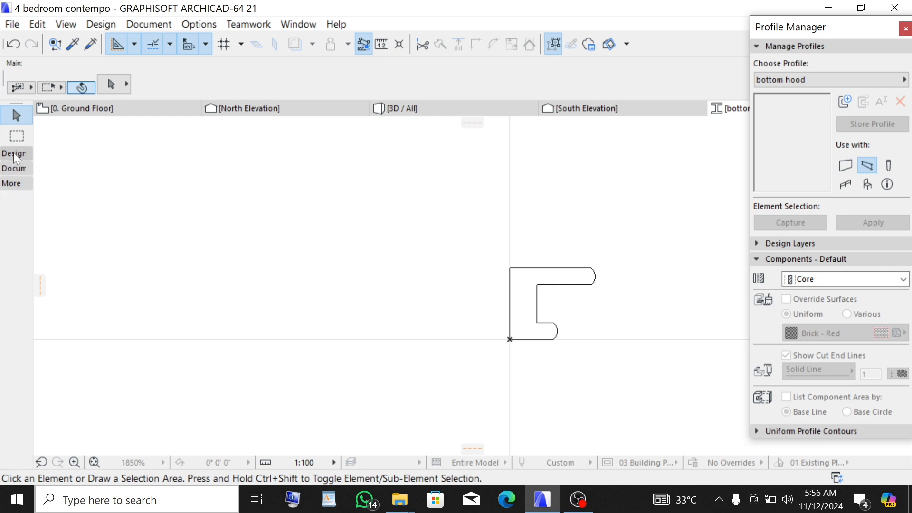
pyautogui.click(15, 166)
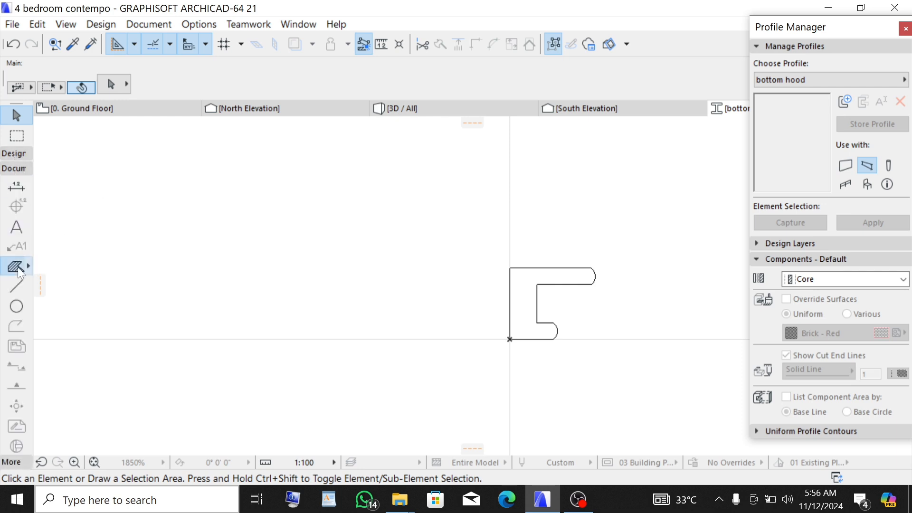
pyautogui.click(17, 266)
pyautogui.scroll(2, 548, 321)
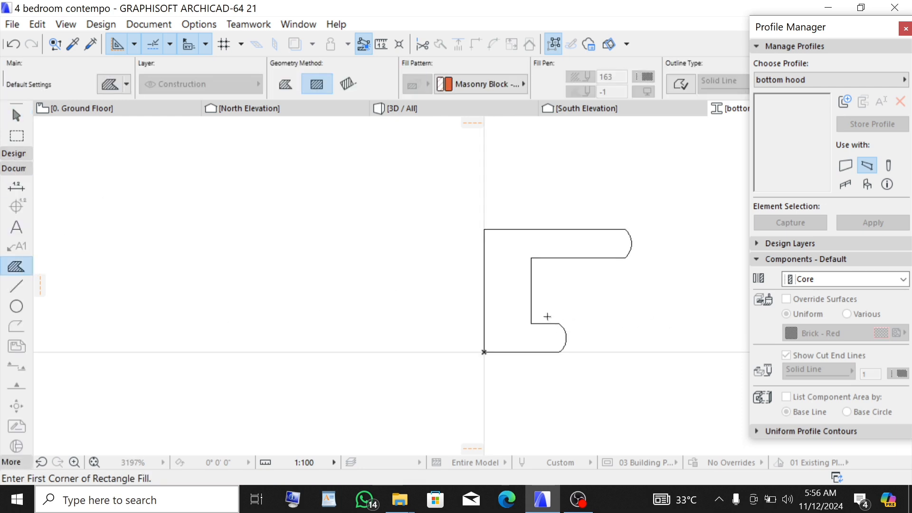
pyautogui.click(513, 270)
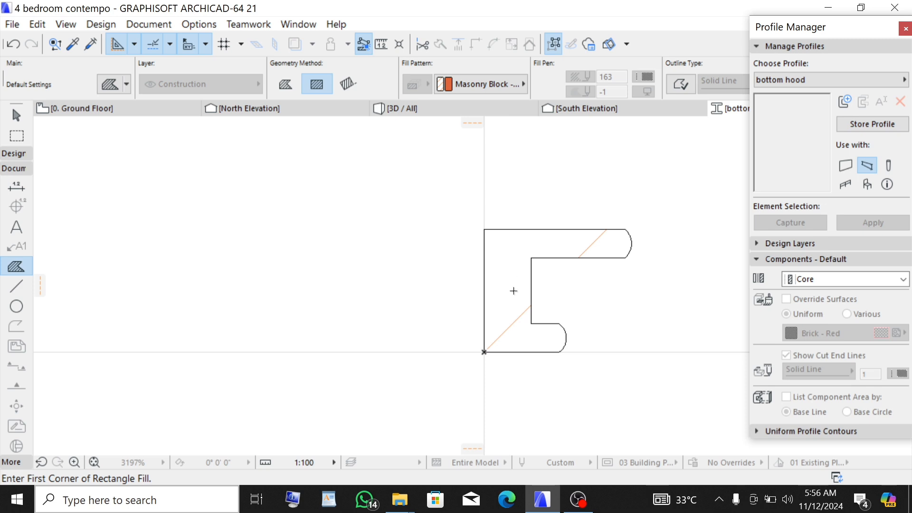
# - Turn on the Horizontal Stretch, Vertical Stretch and Opening Reference design layers for the profile
pyautogui.scroll(-1, 484, 310)
pyautogui.scroll(2, 530, 268)
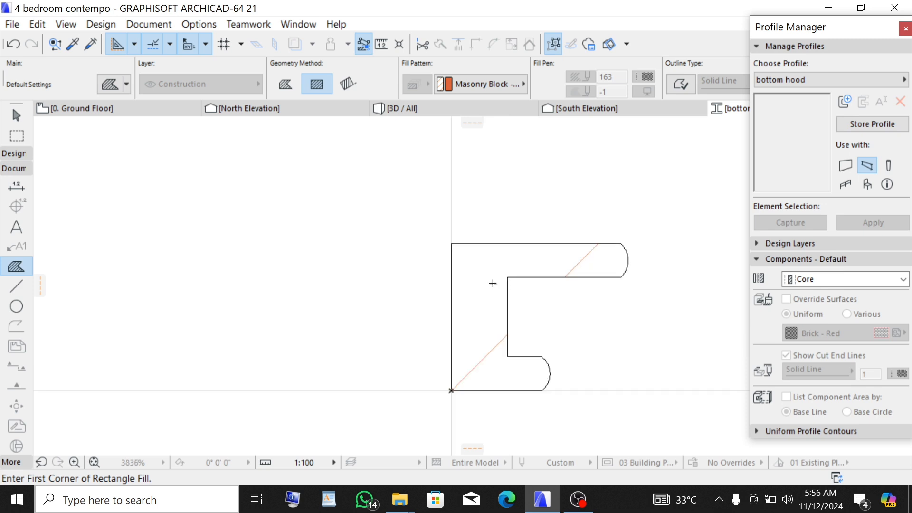
pyautogui.click(771, 245)
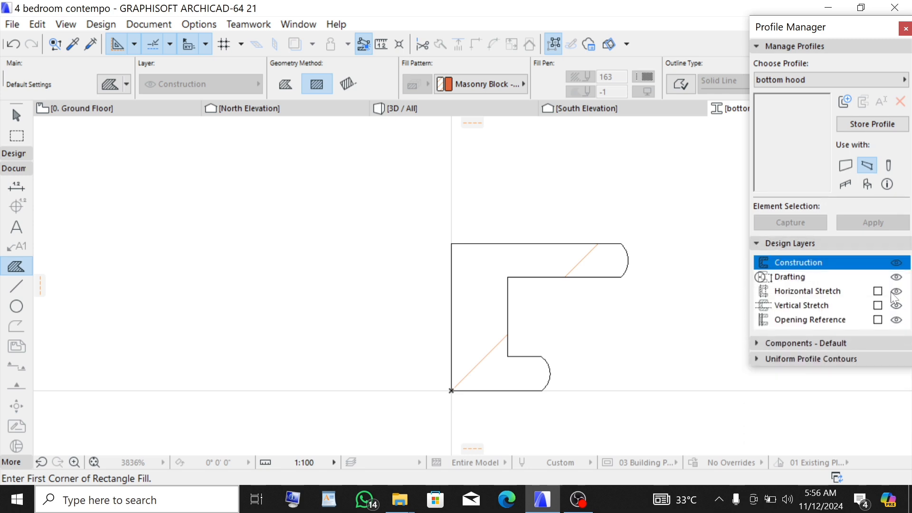
pyautogui.click(878, 291)
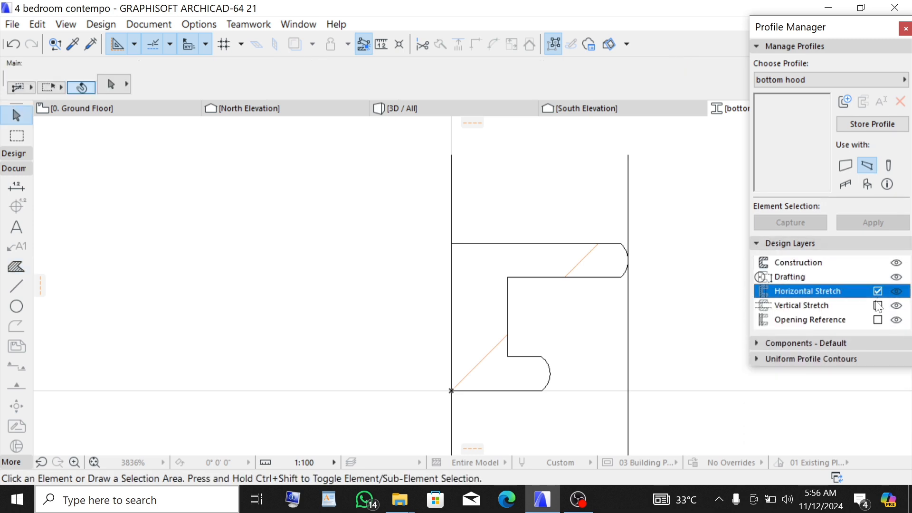
pyautogui.click(878, 306)
pyautogui.click(878, 320)
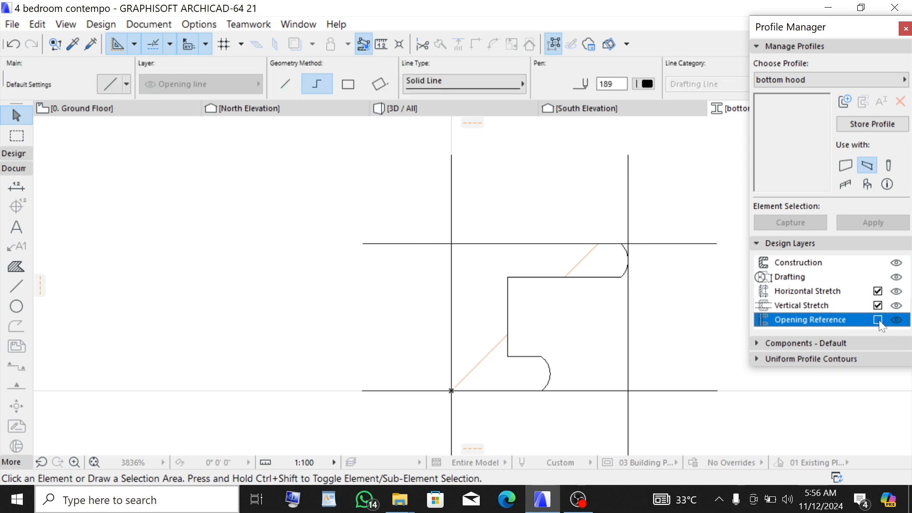
# - Apply the uniform profile contours as an override to the profile
pyautogui.click(813, 361)
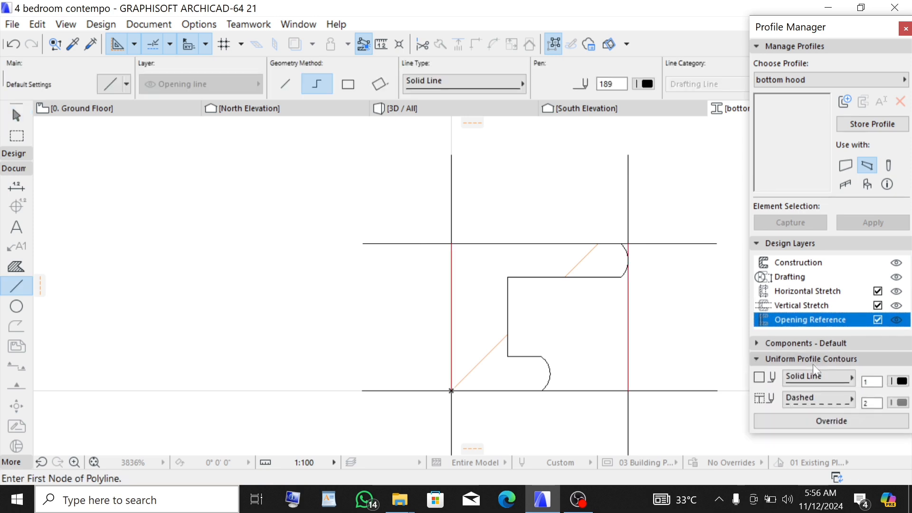
pyautogui.click(831, 422)
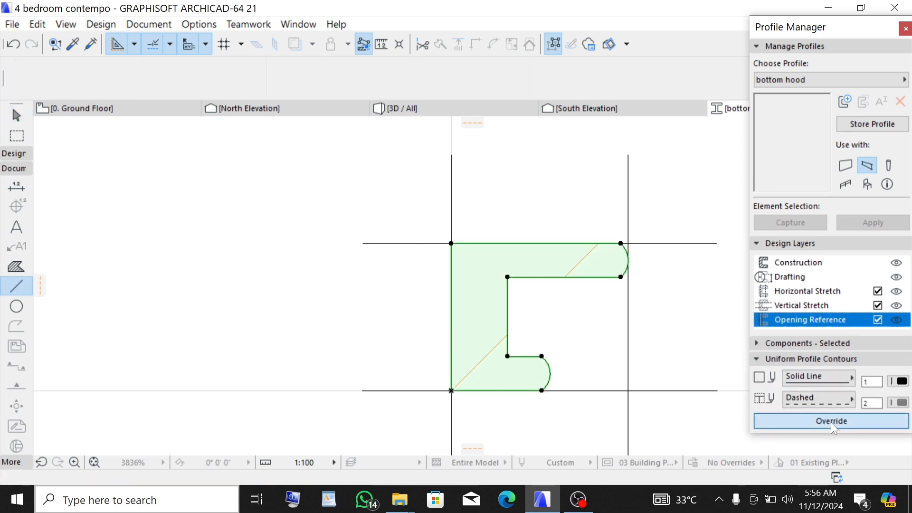
pyautogui.click(825, 359)
# - Set the fill's component to Finish and enable Override Surfaces with a uniform surface
pyautogui.click(825, 344)
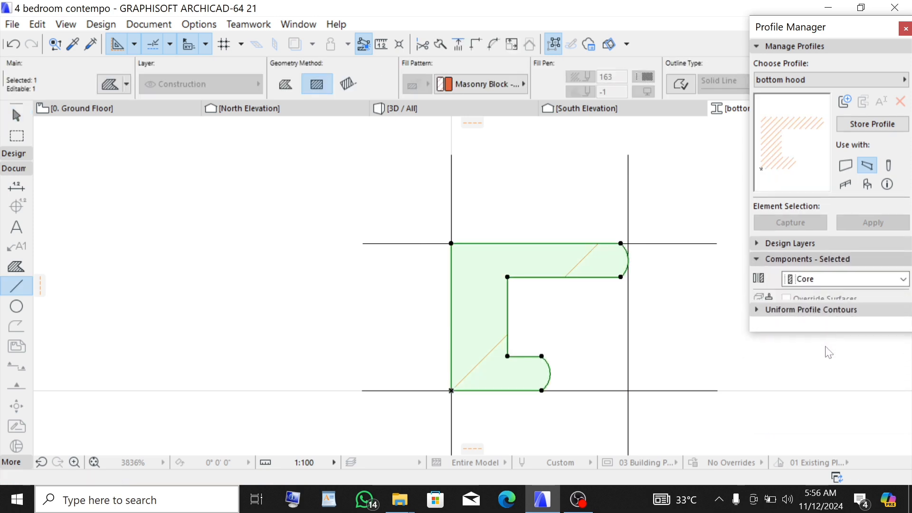
pyautogui.click(807, 280)
pyautogui.click(814, 304)
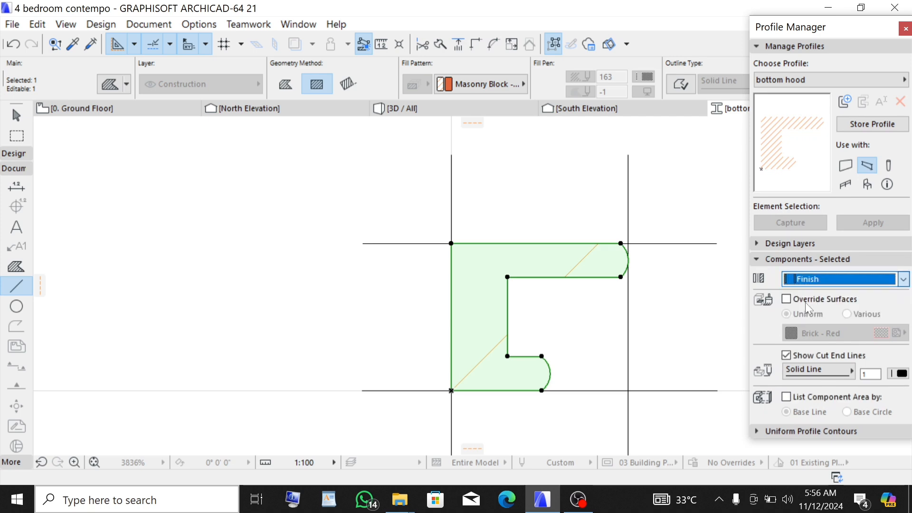
pyautogui.click(786, 299)
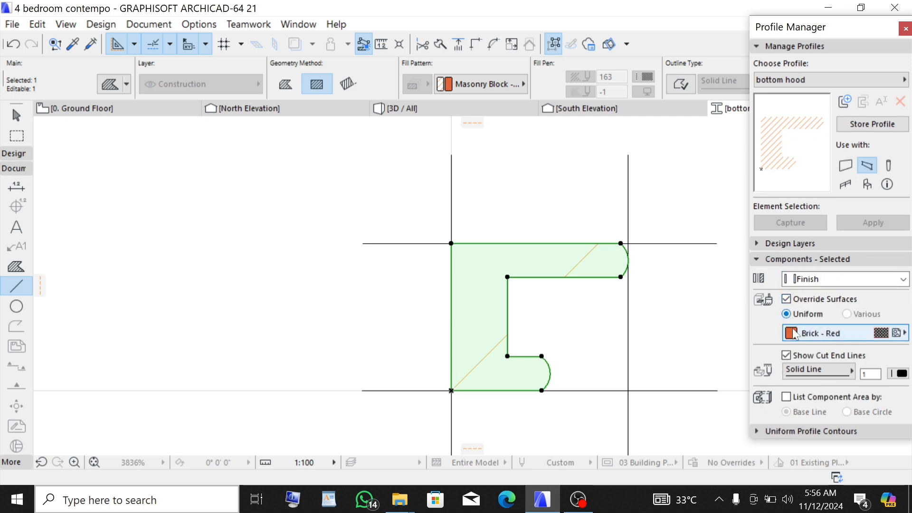
# - Set the Finish component's override surface to Paint - Titanium White and store the bottom hood profile
pyautogui.click(790, 334)
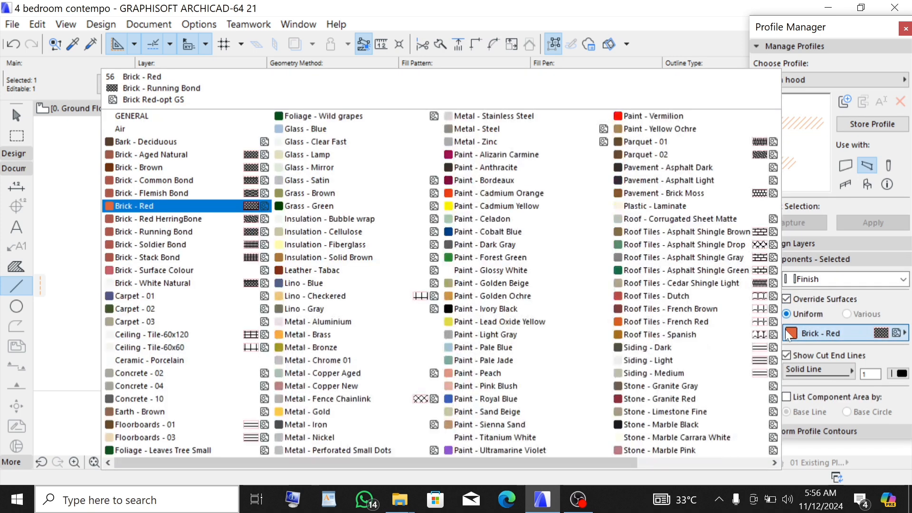
pyautogui.click(541, 441)
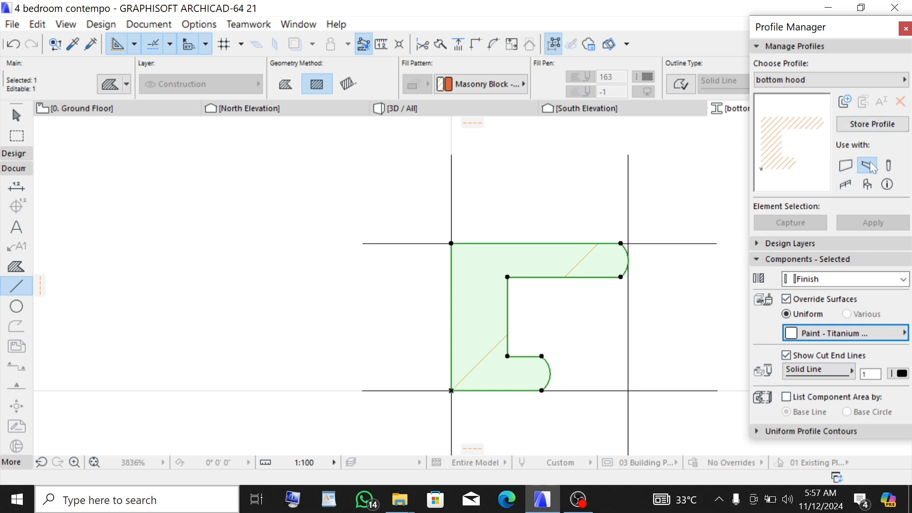
pyautogui.click(870, 127)
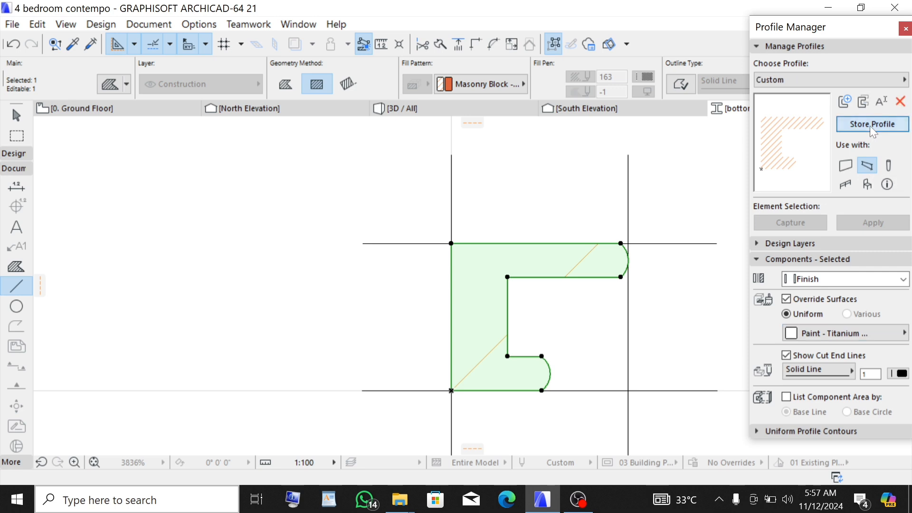
# - On the ground floor plan, set the Beam tool defaults to the bottom hood profile with a reference elevation of 400
pyautogui.click(79, 111)
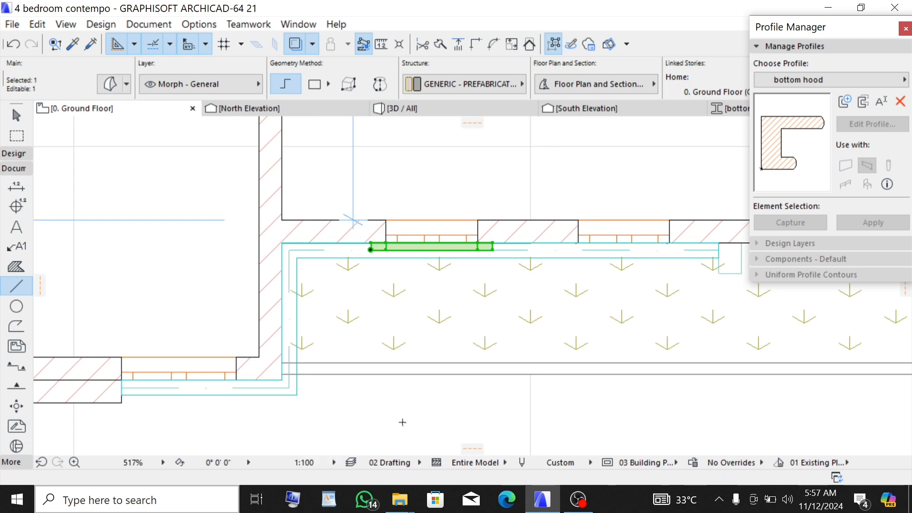
pyautogui.press('Escape')
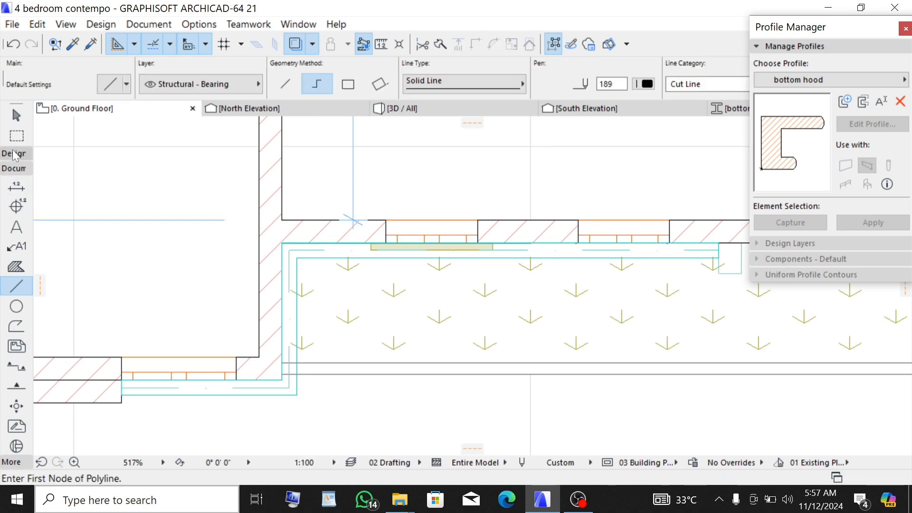
pyautogui.click(15, 156)
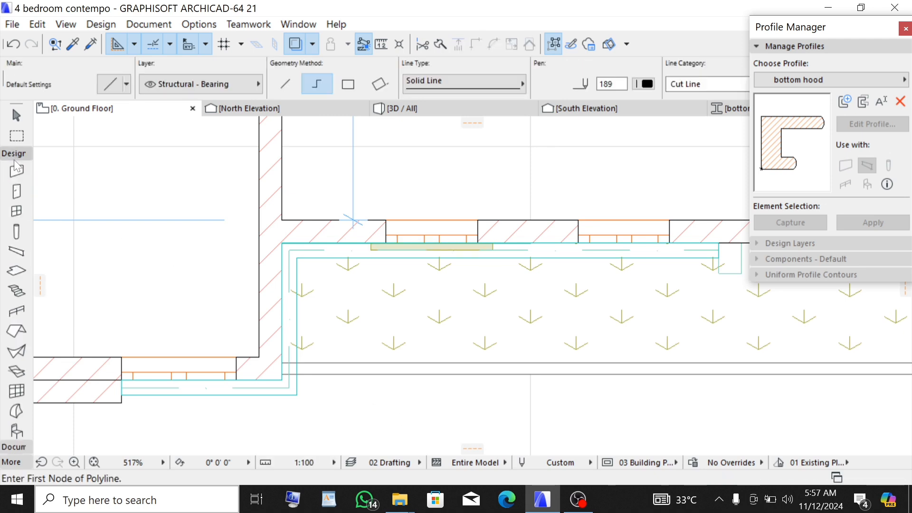
pyautogui.click(17, 252)
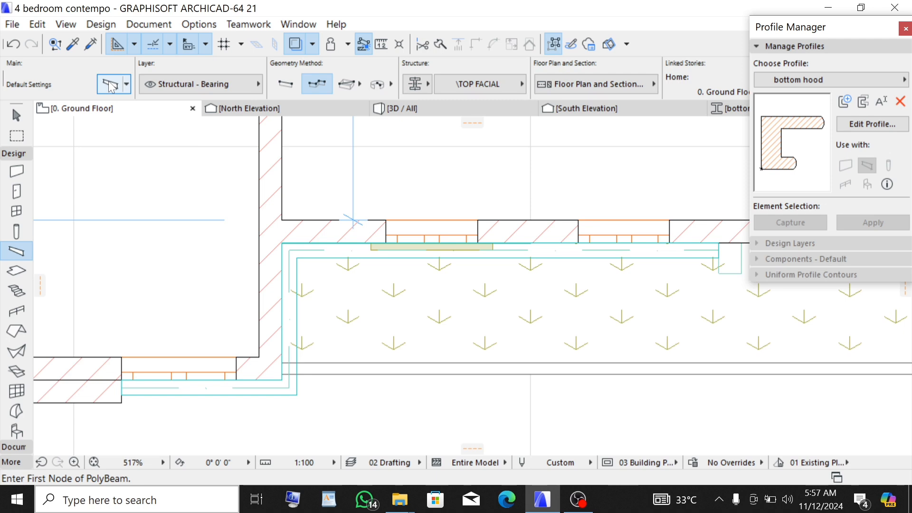
pyautogui.click(110, 86)
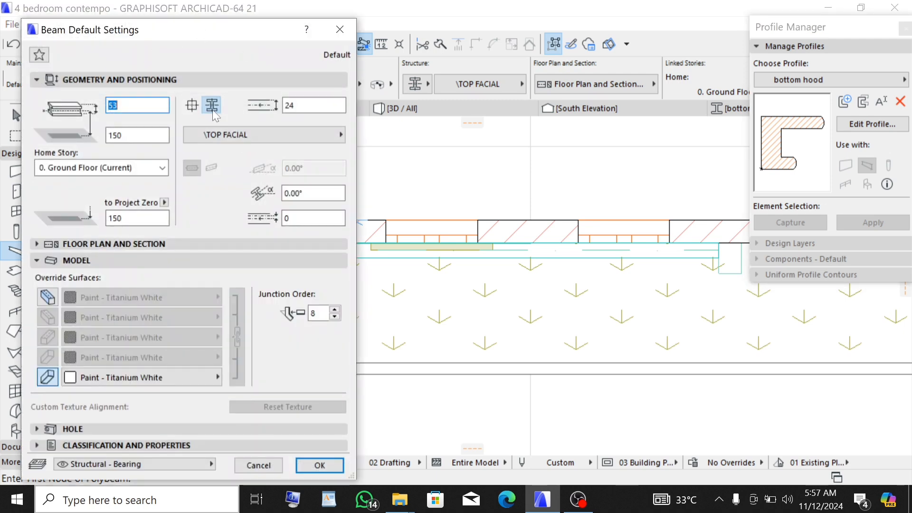
pyautogui.click(223, 137)
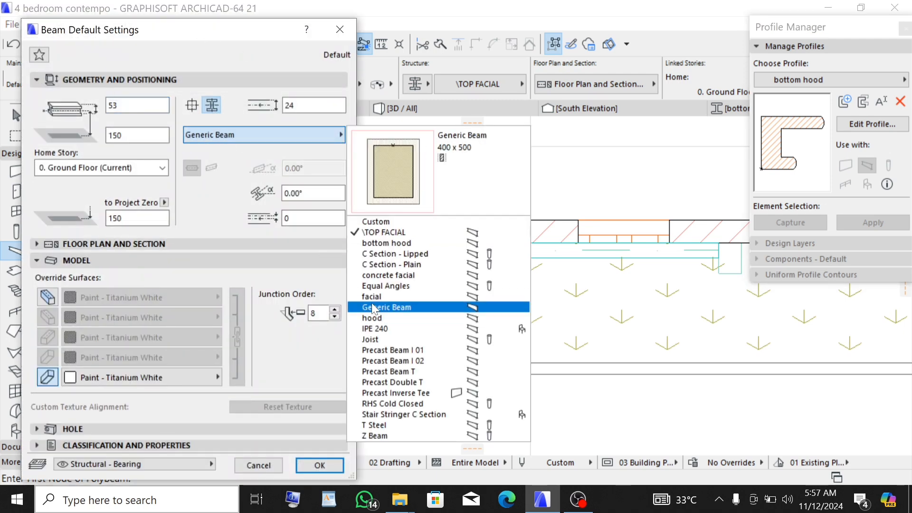
pyautogui.click(401, 242)
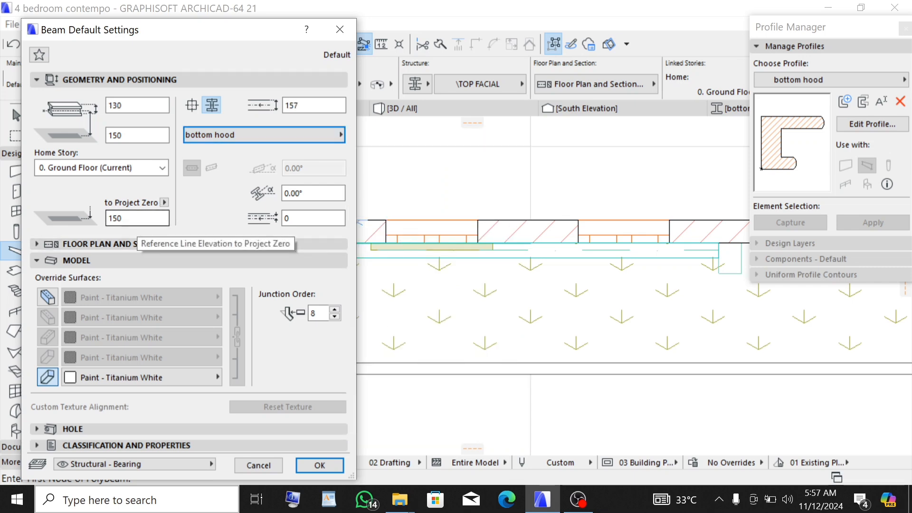
pyautogui.click(135, 219)
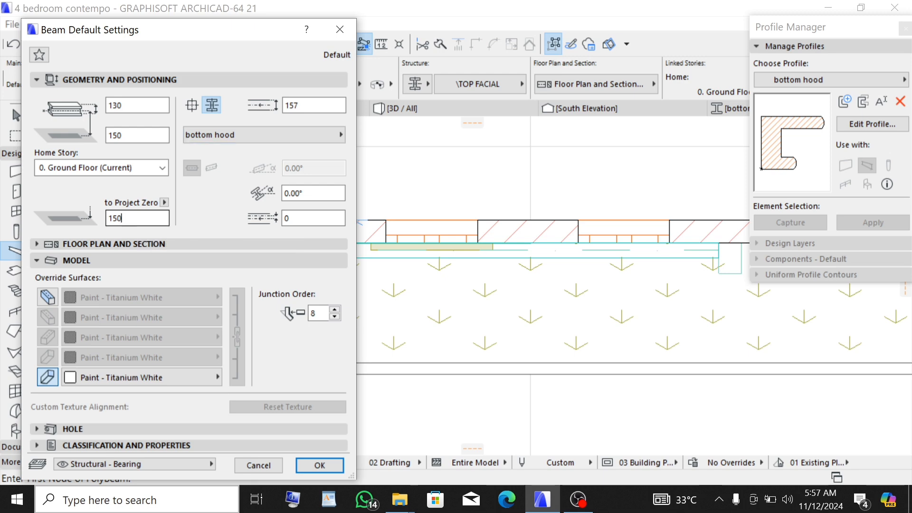
pyautogui.write('400')
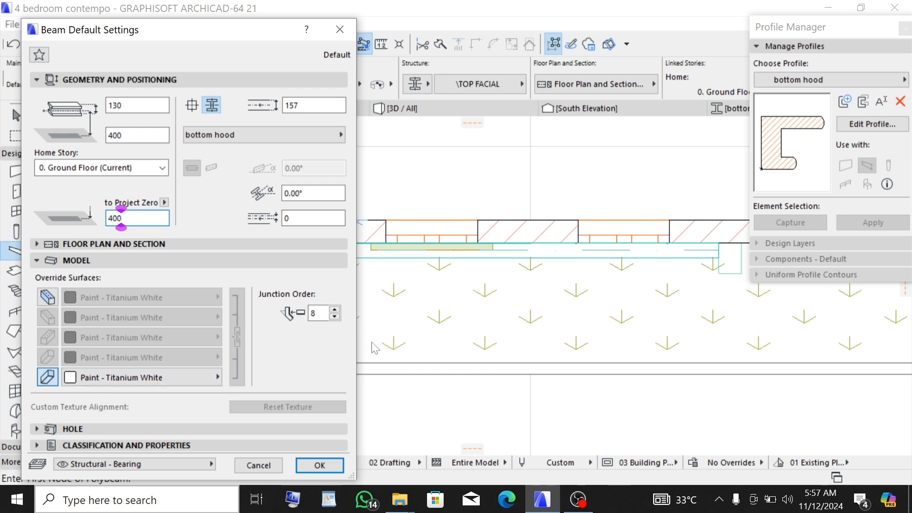
pyautogui.click(319, 465)
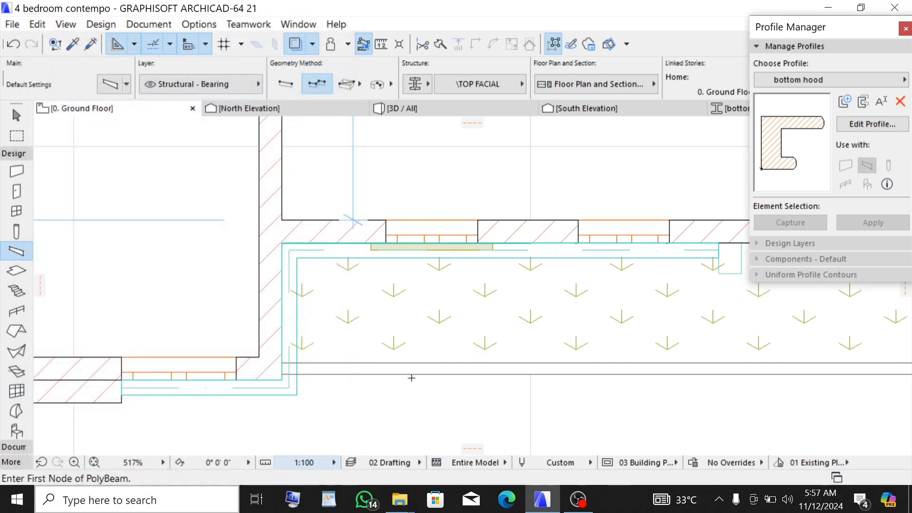
# - Draw a bottom hood beam along the window's outer face from the left jamb, extending 50 past the right jamb
pyautogui.scroll(4, 394, 275)
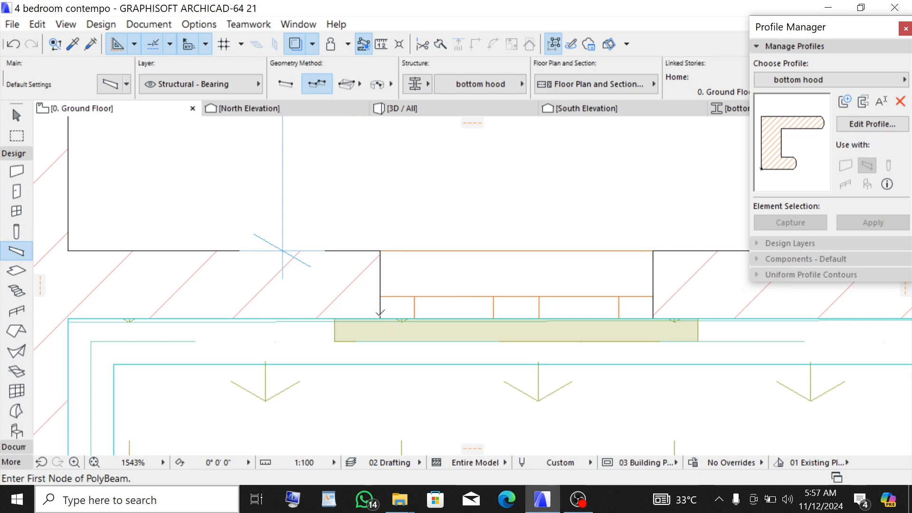
pyautogui.click(380, 316)
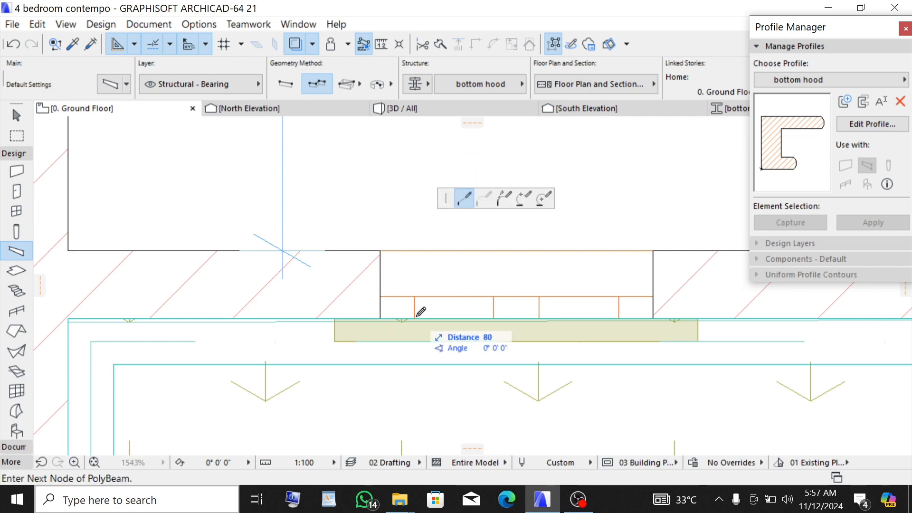
pyautogui.click(653, 318)
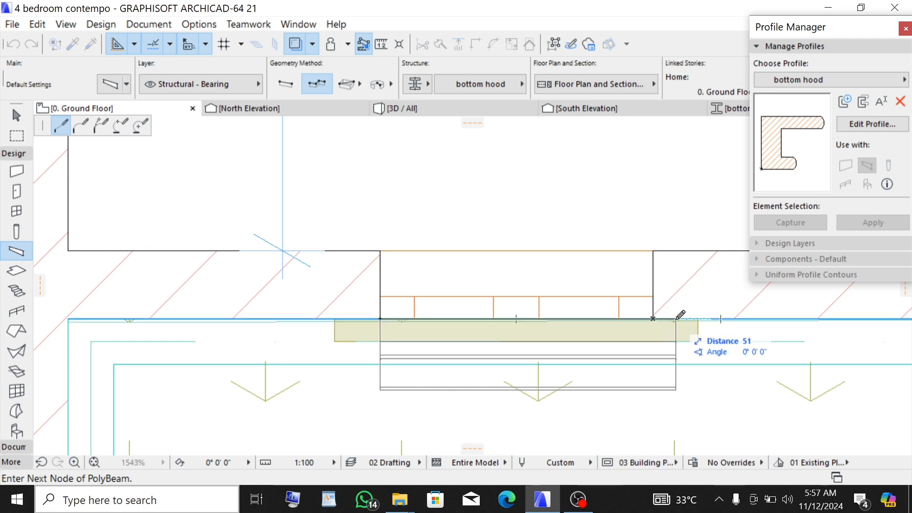
pyautogui.write('5')
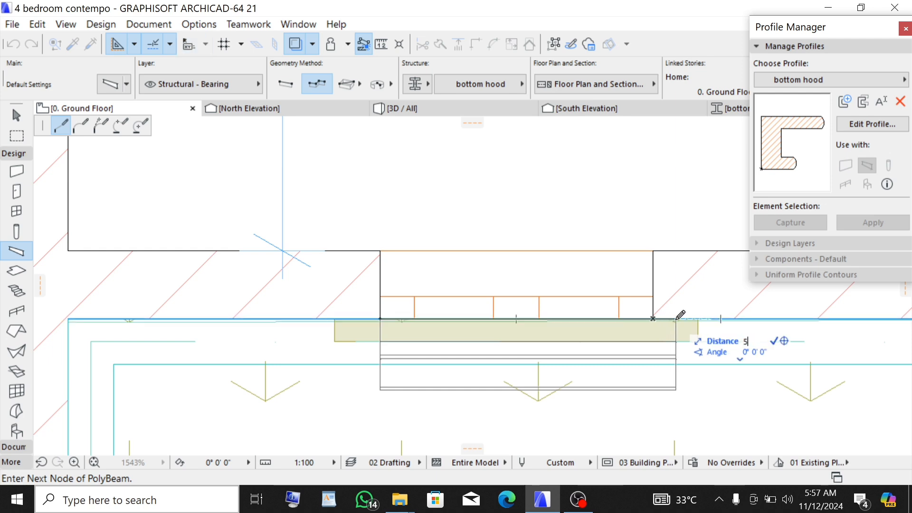
pyautogui.write('° 0')
pyautogui.press('Return')
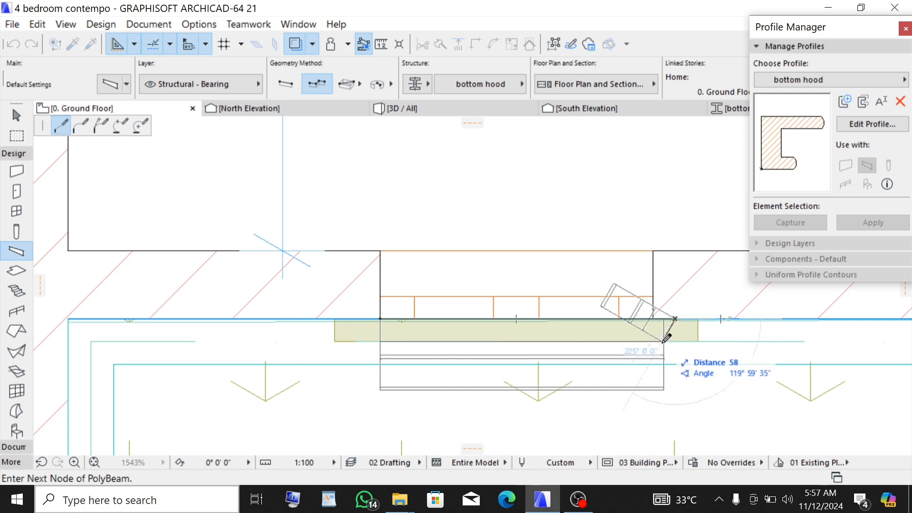
pyautogui.doubleClick(678, 314)
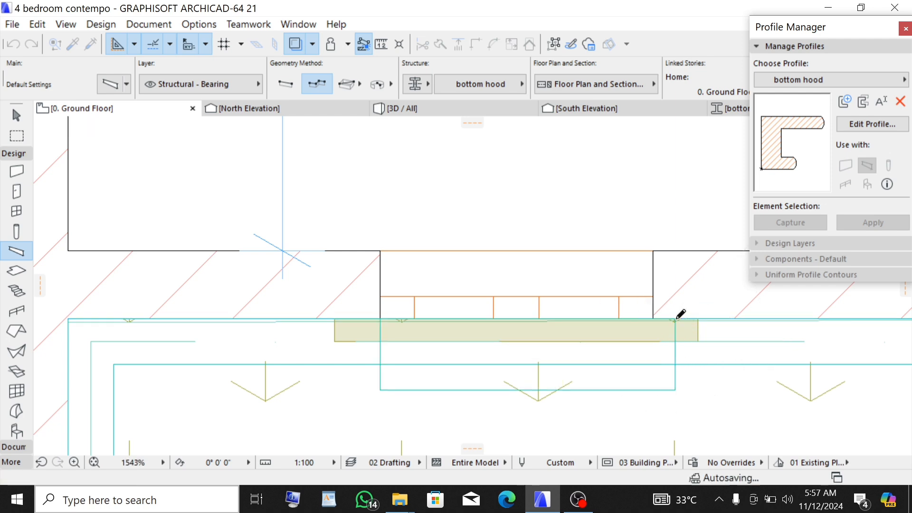
# - Stretch the hood beam's left end outward past the window jamb, entering distances of 50 and 75
pyautogui.keyDown('shift'); pyautogui.click(408, 388); pyautogui.keyUp('shift')
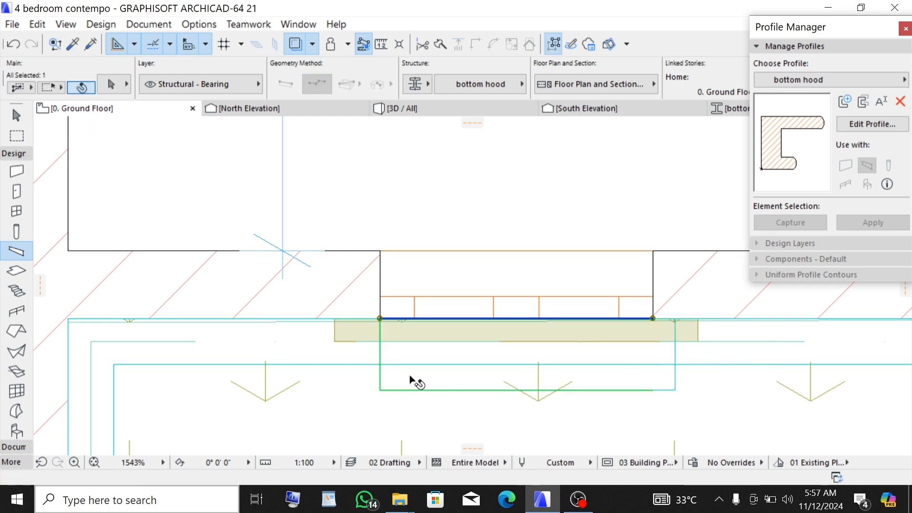
pyautogui.click(381, 315)
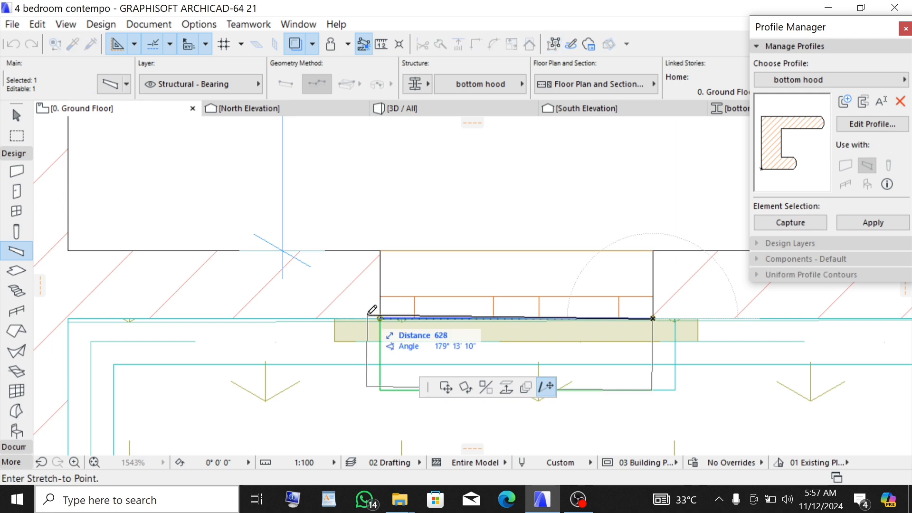
pyautogui.click(334, 318)
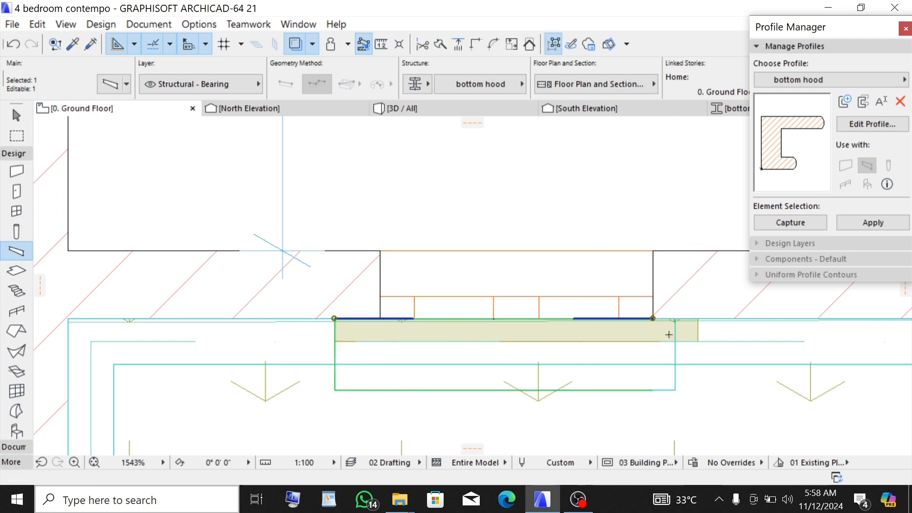
pyautogui.scroll(3, 658, 311)
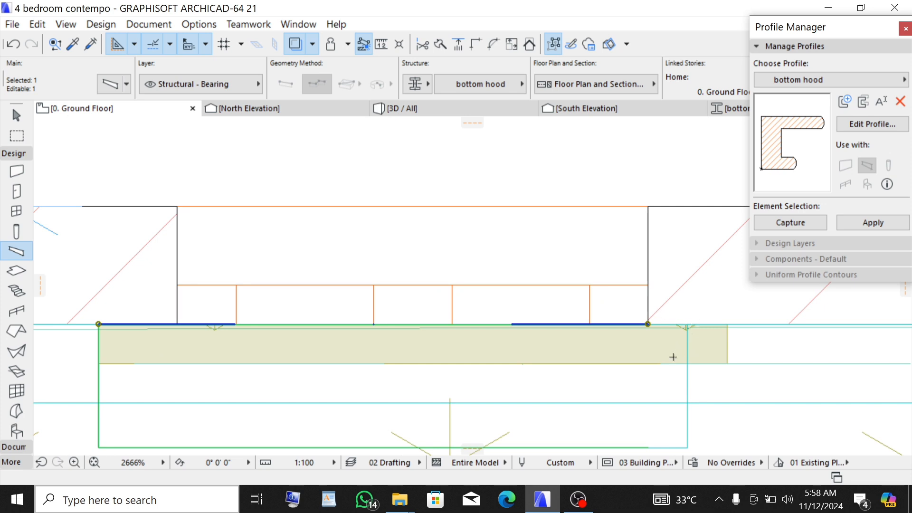
pyautogui.scroll(-1, 325, 290)
pyautogui.click(137, 318)
pyautogui.write('50')
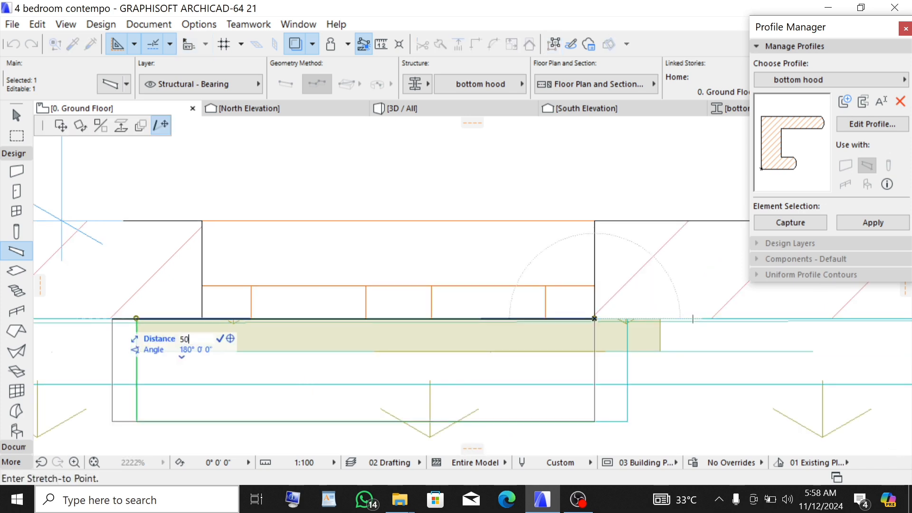
pyautogui.press('Return')
pyautogui.click(561, 318)
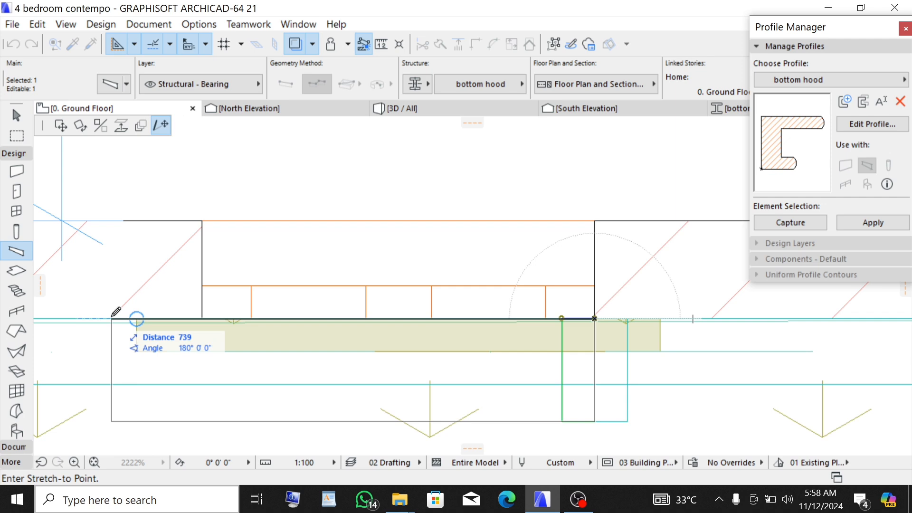
pyautogui.write('750')
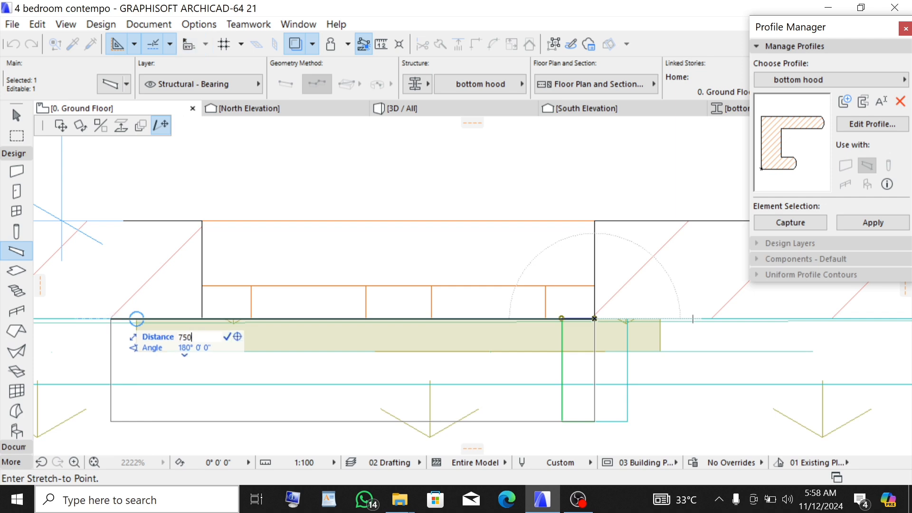
pyautogui.press('Return')
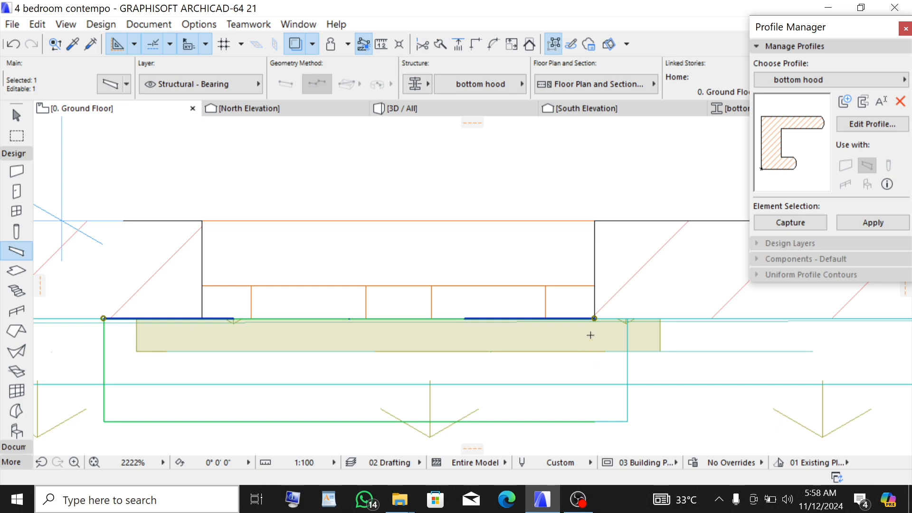
# - Stretch the hood beam's right end outward with a distance of 900, and check the hood in the 3D view
pyautogui.click(595, 316)
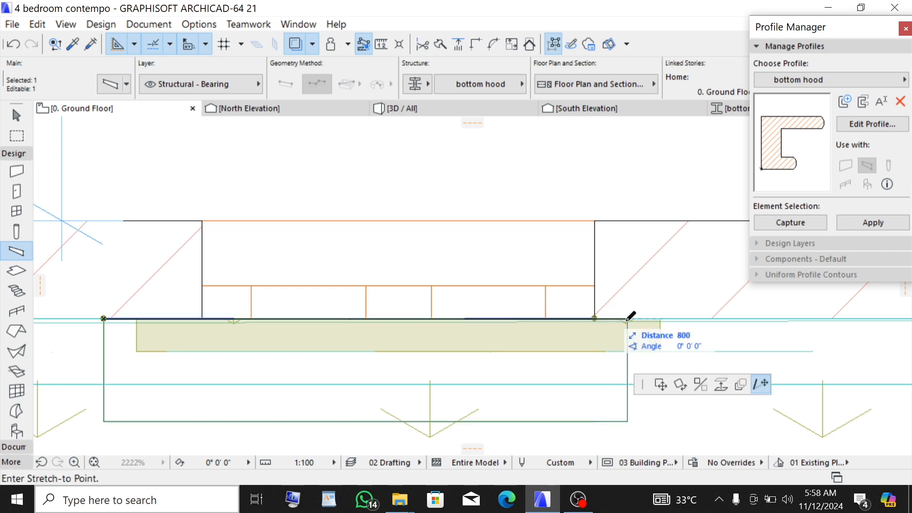
pyautogui.click(661, 317)
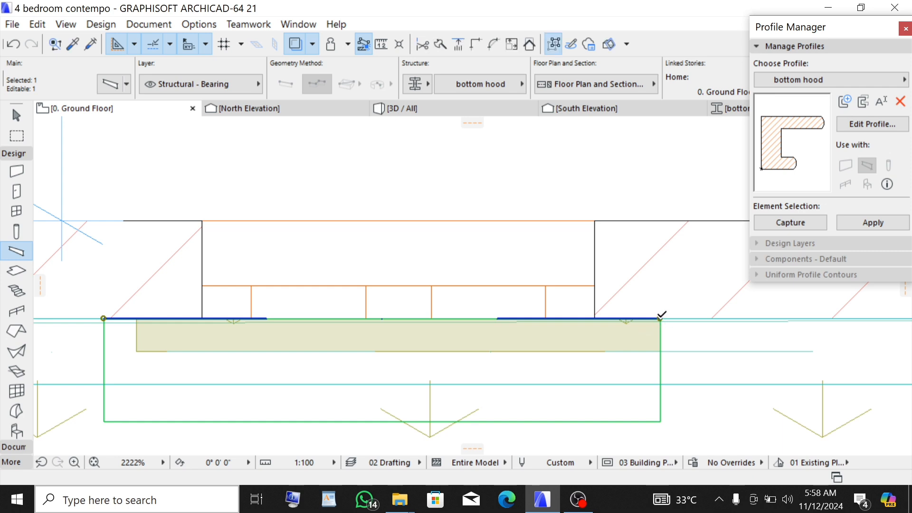
pyautogui.click(660, 318)
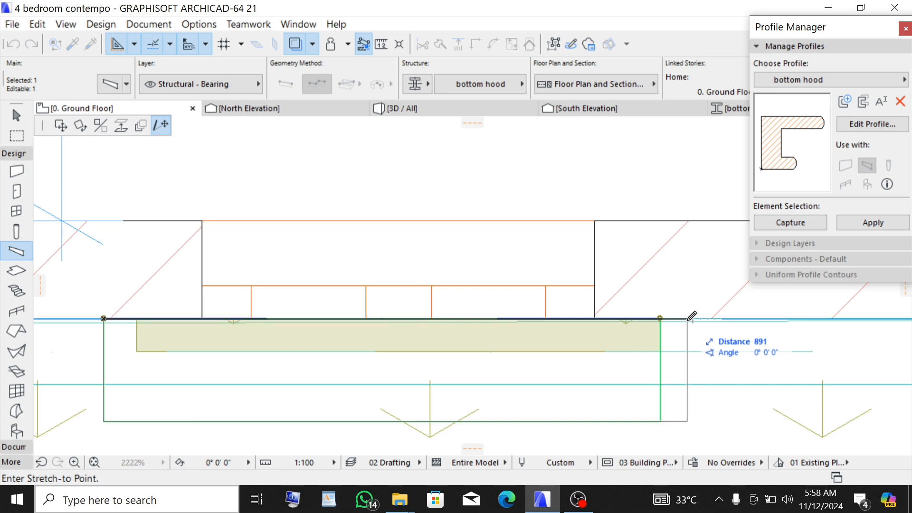
pyautogui.click(136, 318)
pyautogui.click(137, 317)
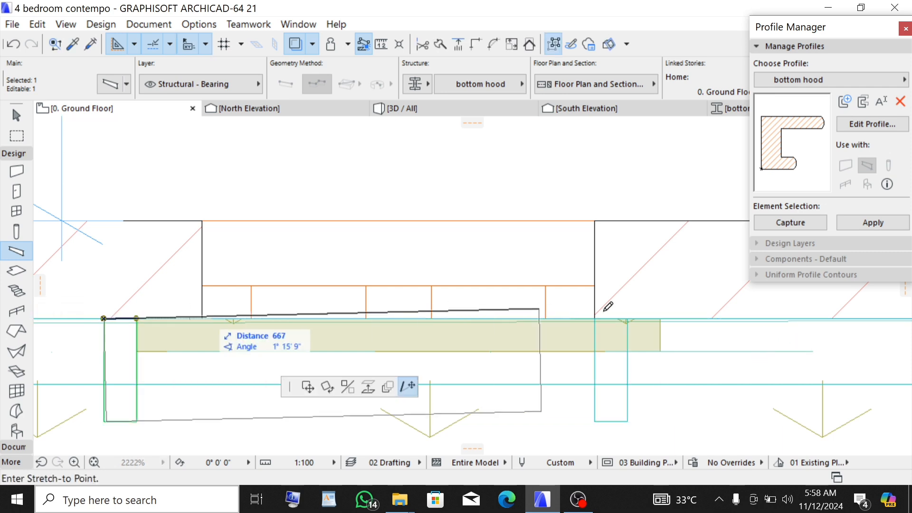
pyautogui.click(660, 317)
pyautogui.click(660, 318)
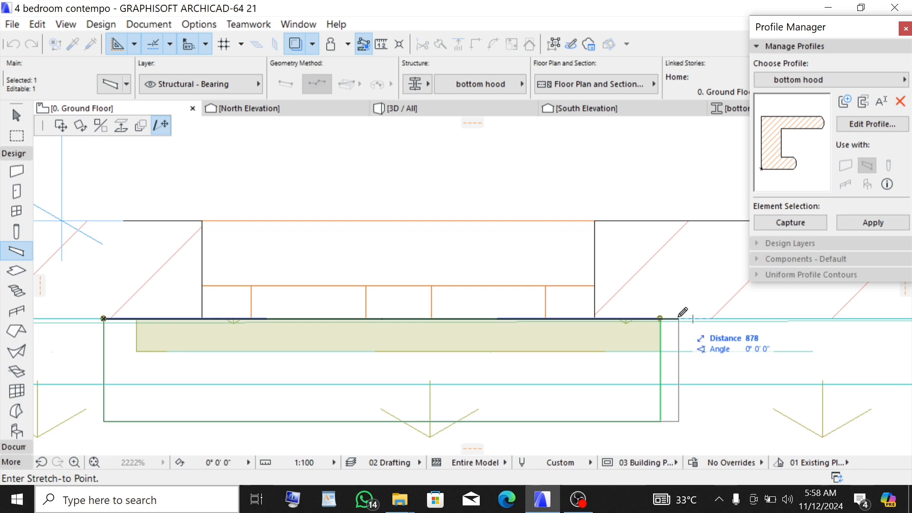
pyautogui.write('900')
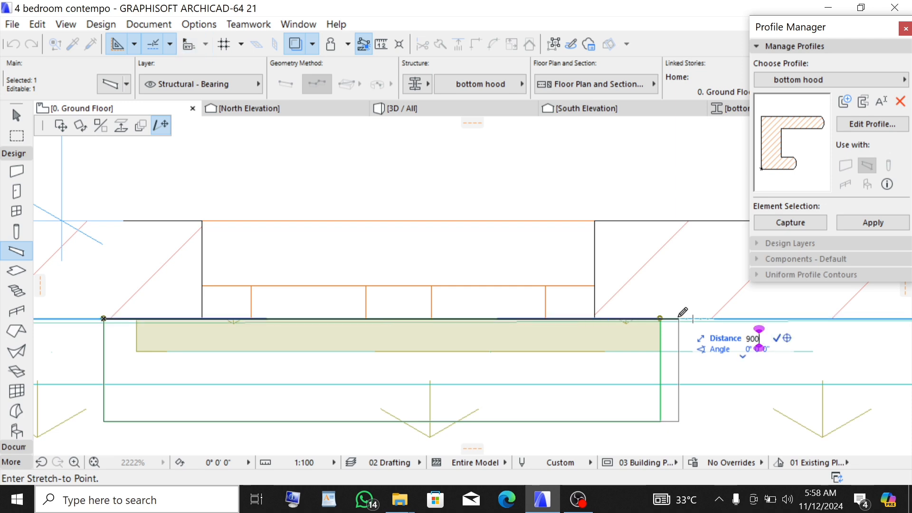
pyautogui.press('Return')
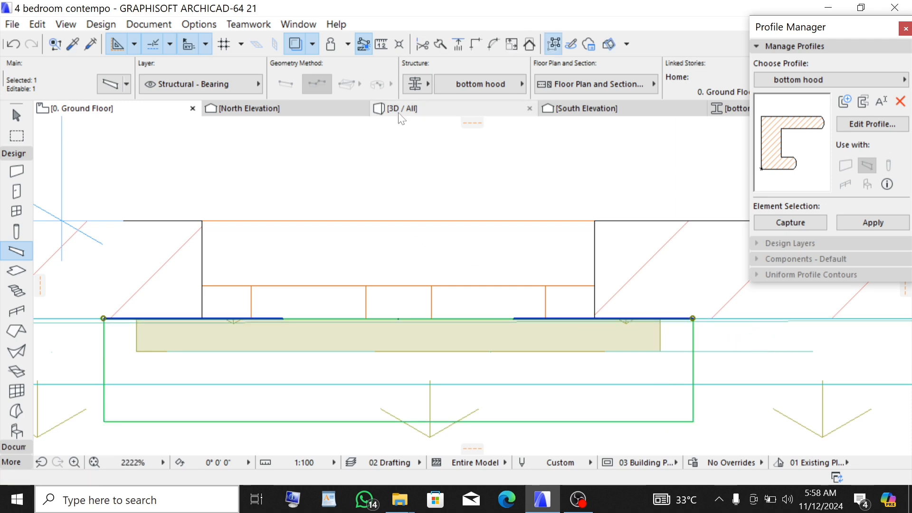
pyautogui.click(414, 108)
pyautogui.press('Escape')
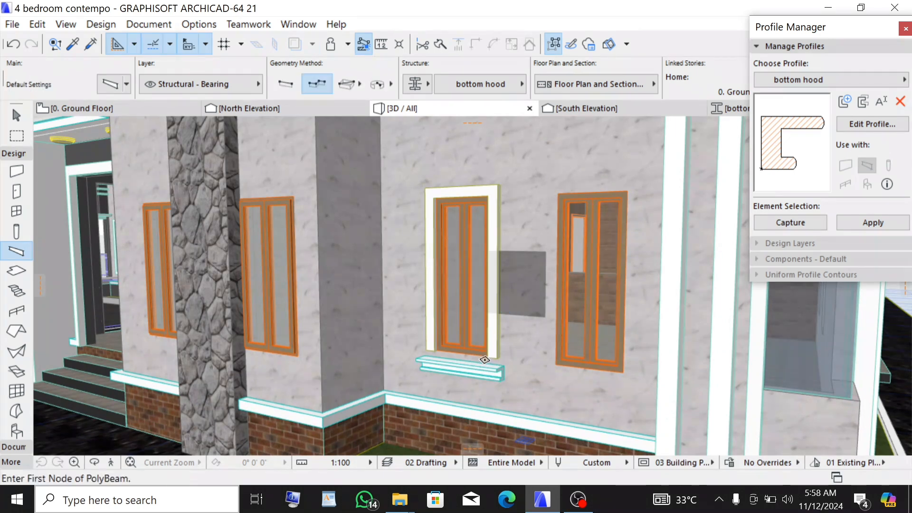
# - In the South Elevation, move the hood beam up about 71 so its top meets the bottom of the window frame
pyautogui.scroll(2, 460, 375)
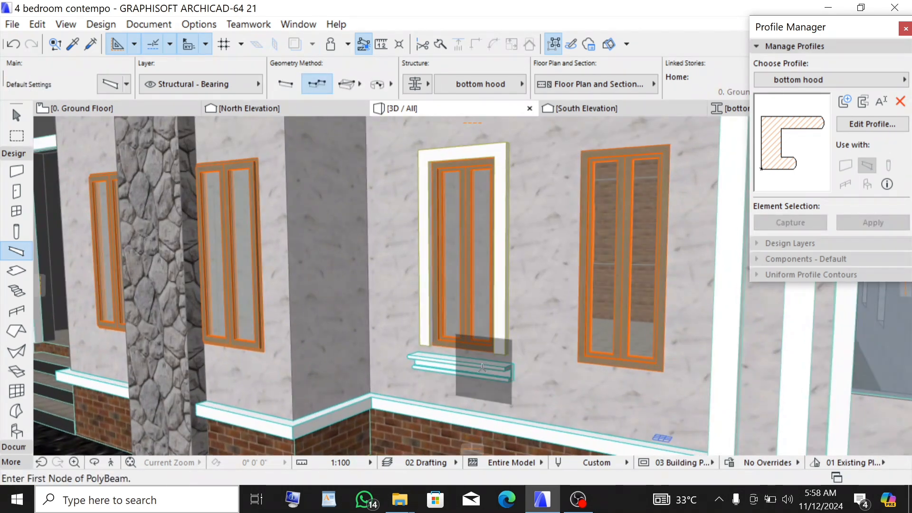
pyautogui.click(680, 106)
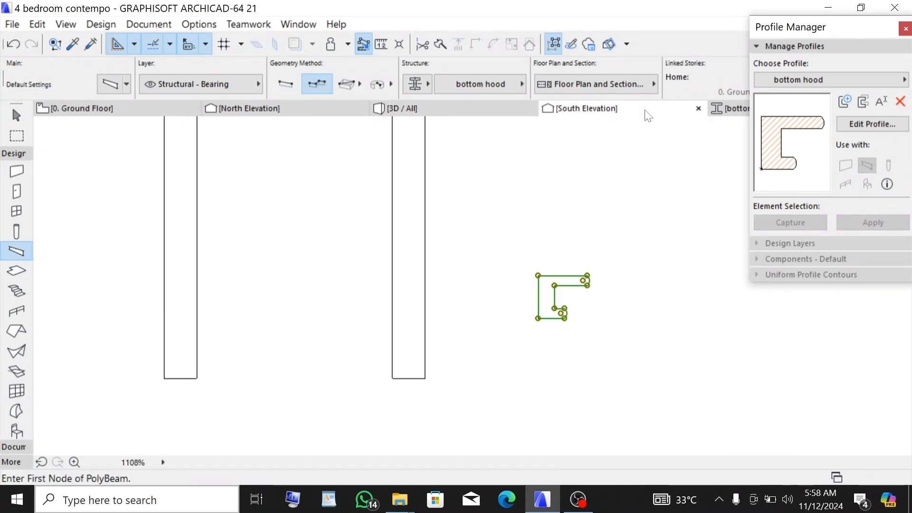
pyautogui.scroll(-10, 626, 373)
pyautogui.scroll(10, 522, 383)
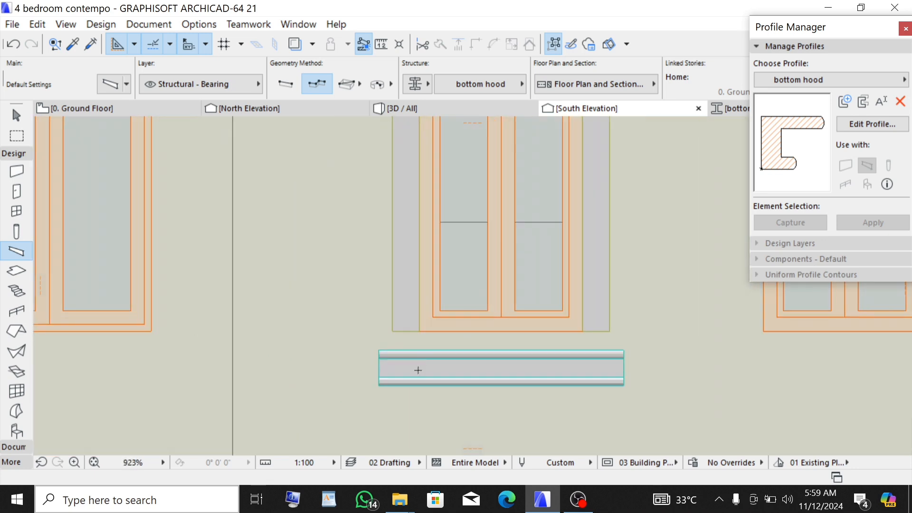
pyautogui.keyDown('shift'); pyautogui.click(480, 381); pyautogui.keyUp('shift')
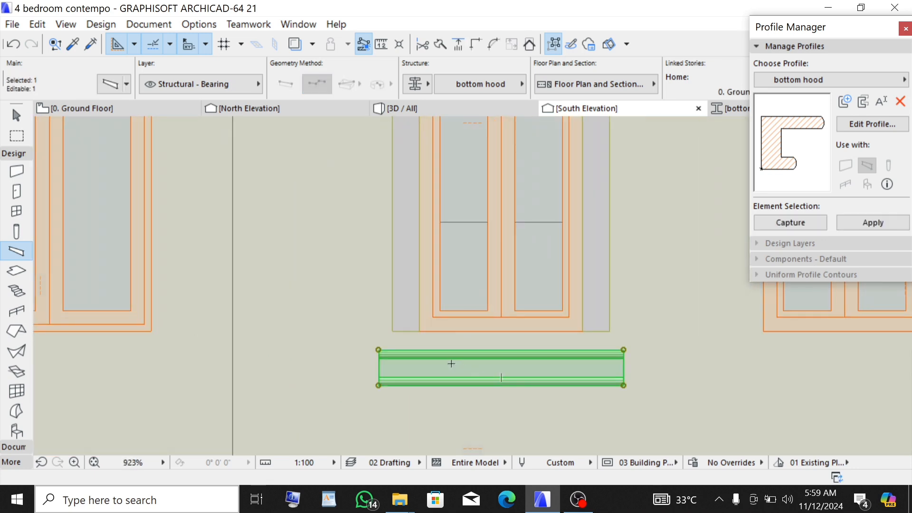
pyautogui.hotkey('ctrl', 'd')
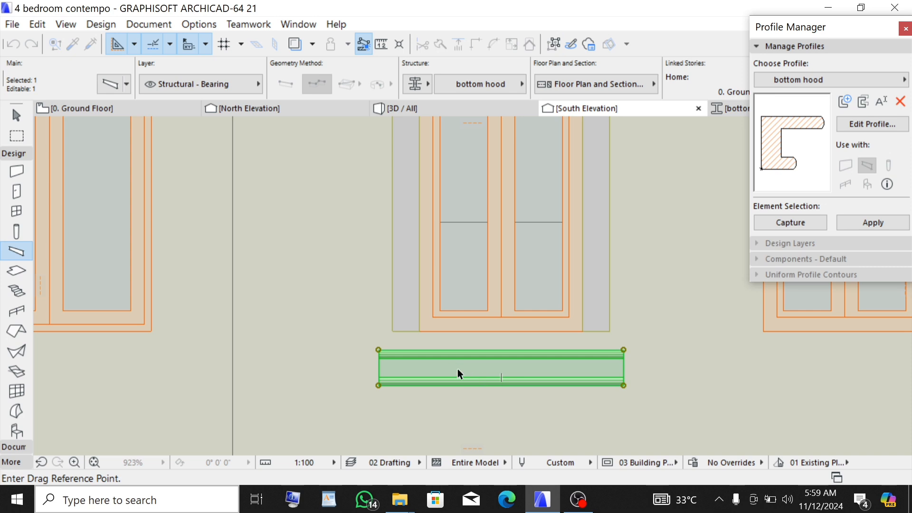
pyautogui.scroll(8, 399, 313)
pyautogui.scroll(-2, 449, 423)
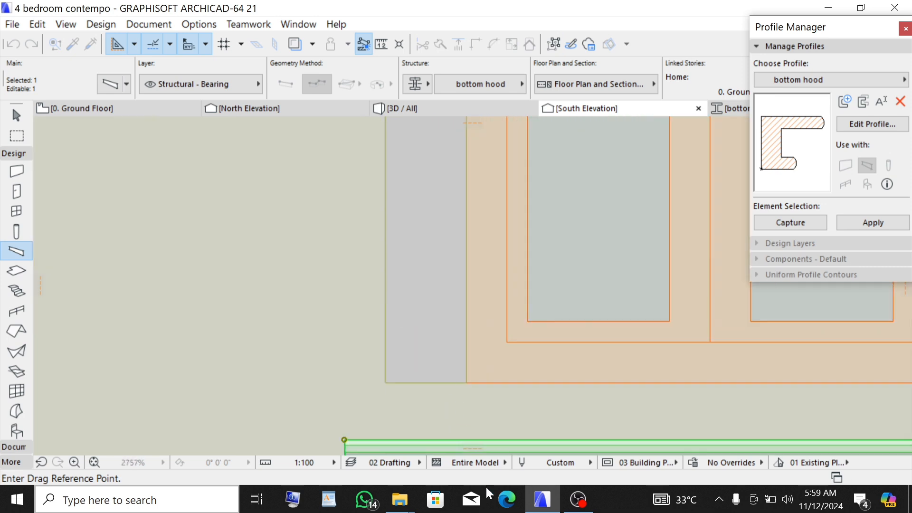
pyautogui.click(458, 439)
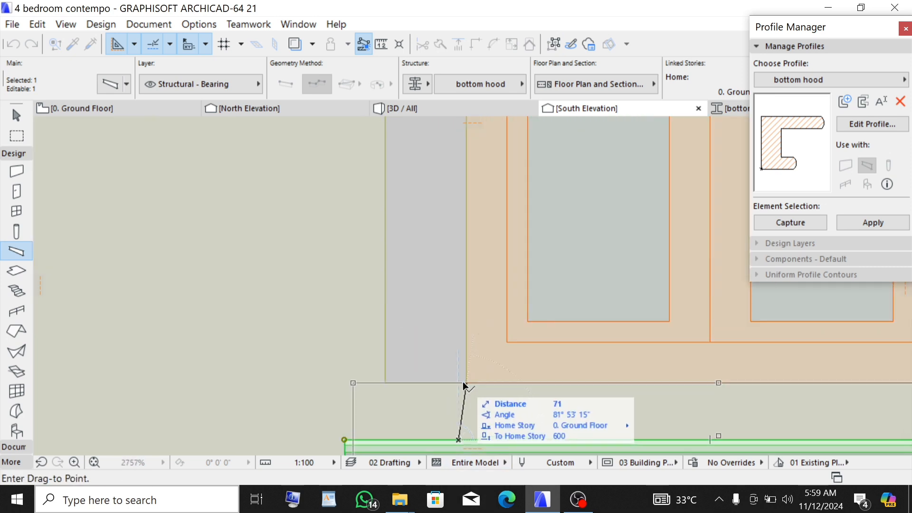
pyautogui.click(463, 382)
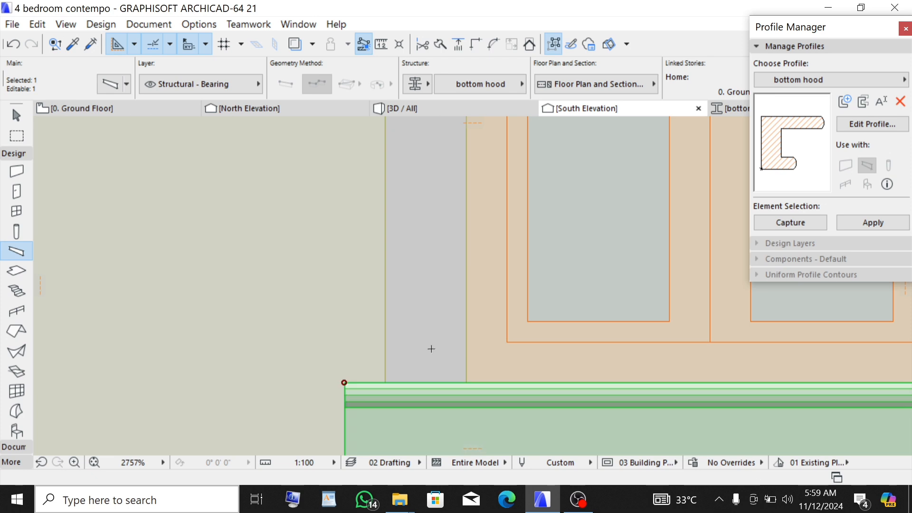
pyautogui.scroll(-8, 401, 346)
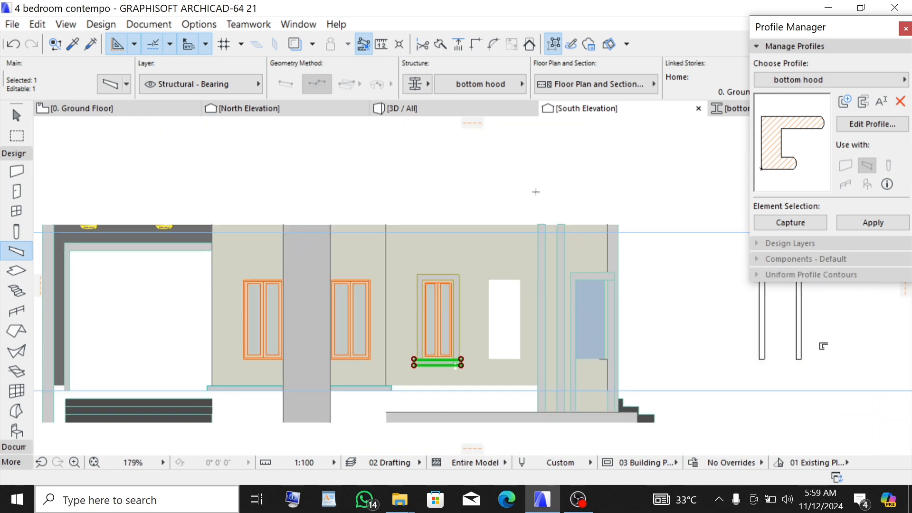
pyautogui.press('Escape')
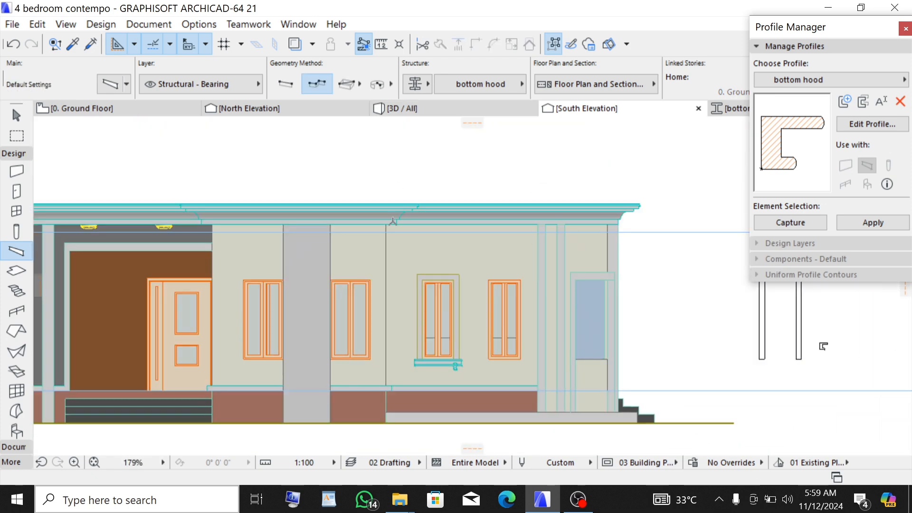
# - Delete the small leftover beam piece below the hood and check the window in the 3D view
pyautogui.scroll(7, 440, 373)
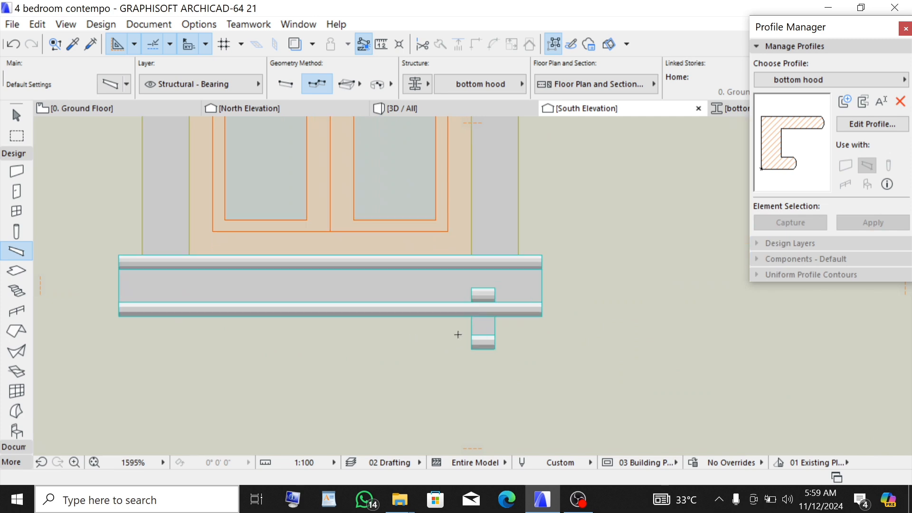
pyautogui.scroll(2, 458, 335)
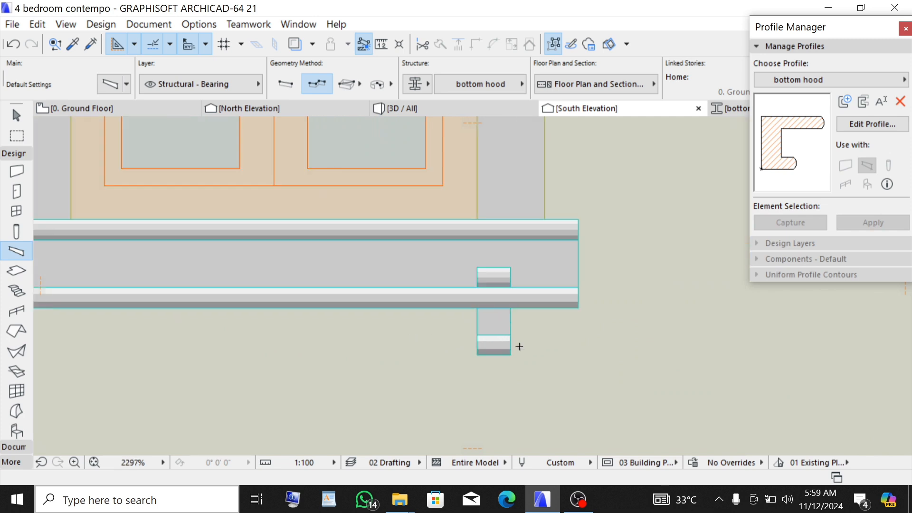
pyautogui.click(495, 341)
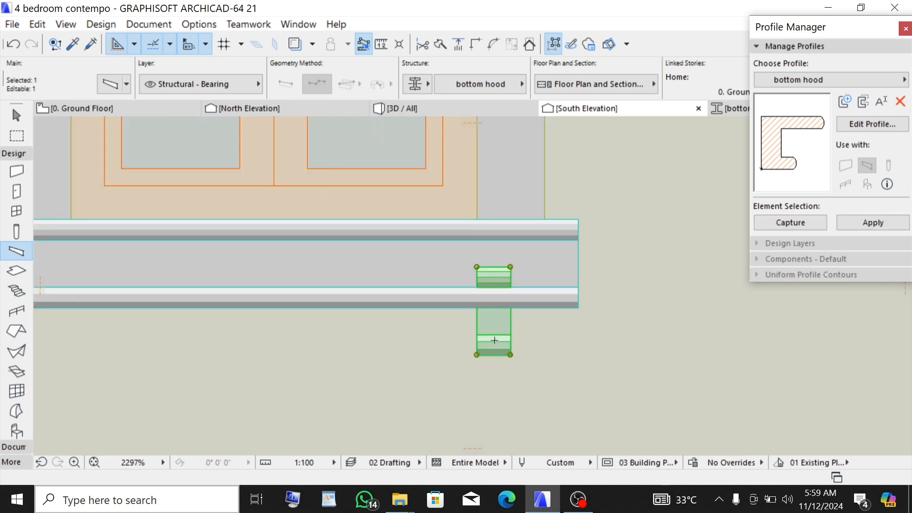
pyautogui.press('Delete')
pyautogui.press('F3')
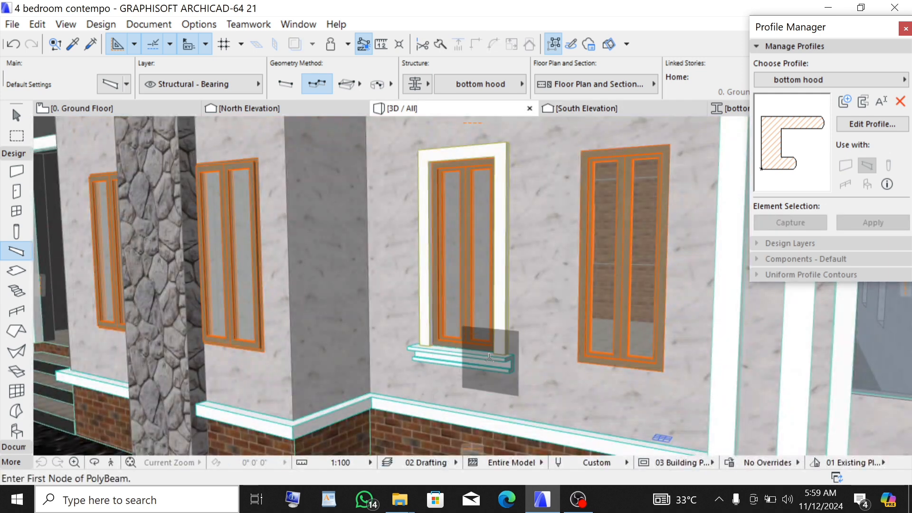
pyautogui.scroll(3, 487, 391)
pyautogui.scroll(-2, 487, 391)
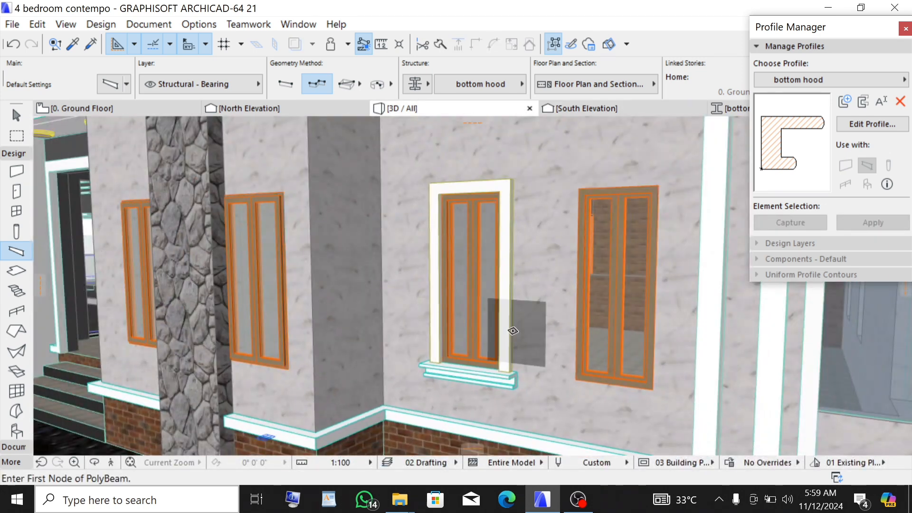
pyautogui.scroll(2, 511, 329)
pyautogui.scroll(-1, 399, 290)
pyautogui.scroll(-4, 399, 290)
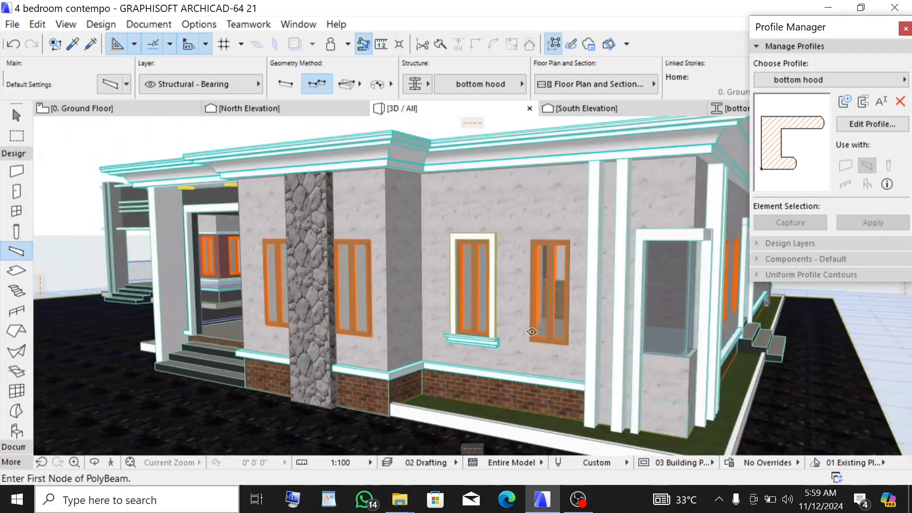
pyautogui.scroll(2, 515, 337)
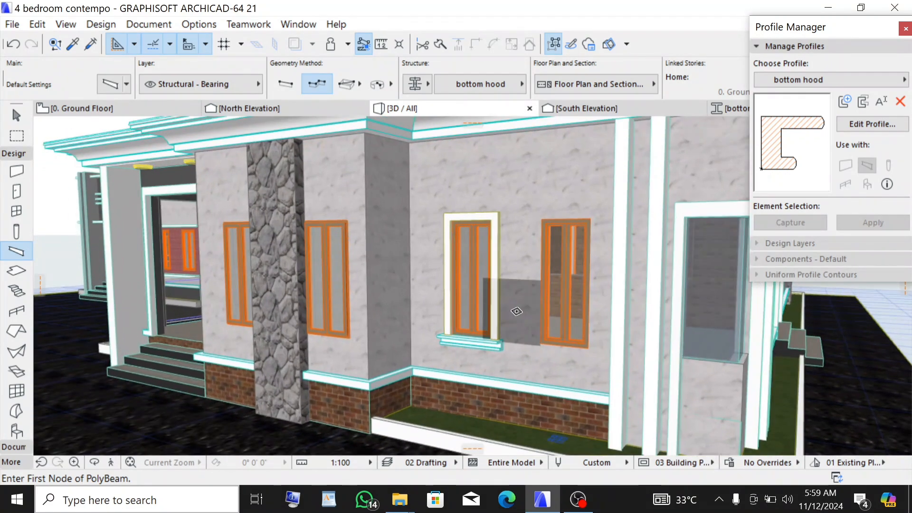
# - Copy the white frame morph and hood beam together onto the neighbouring window to the right, then check both in 3D
pyautogui.click(636, 107)
pyautogui.scroll(-6, 449, 289)
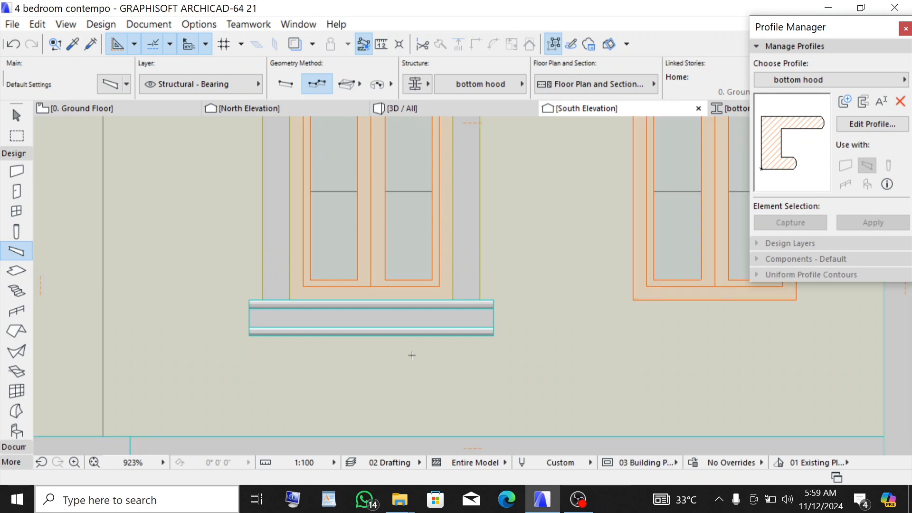
pyautogui.scroll(2, 601, 264)
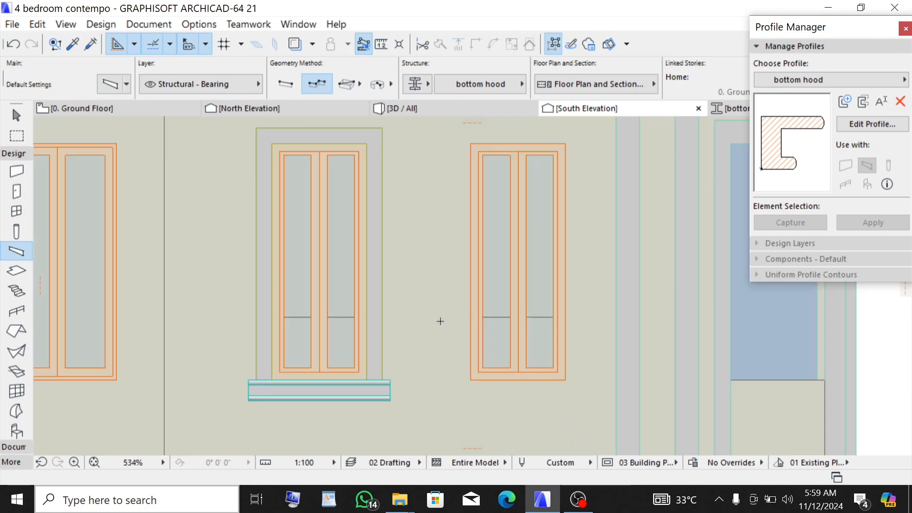
pyautogui.click(362, 386)
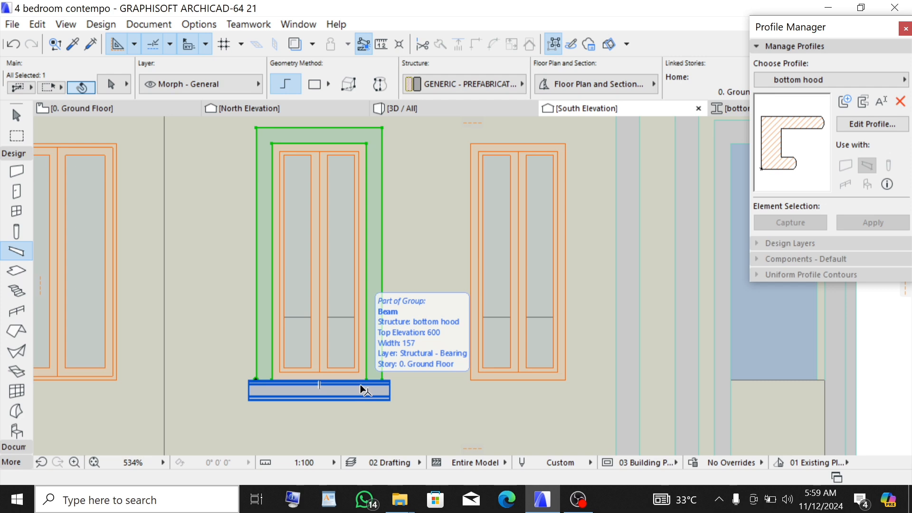
pyautogui.click(362, 388)
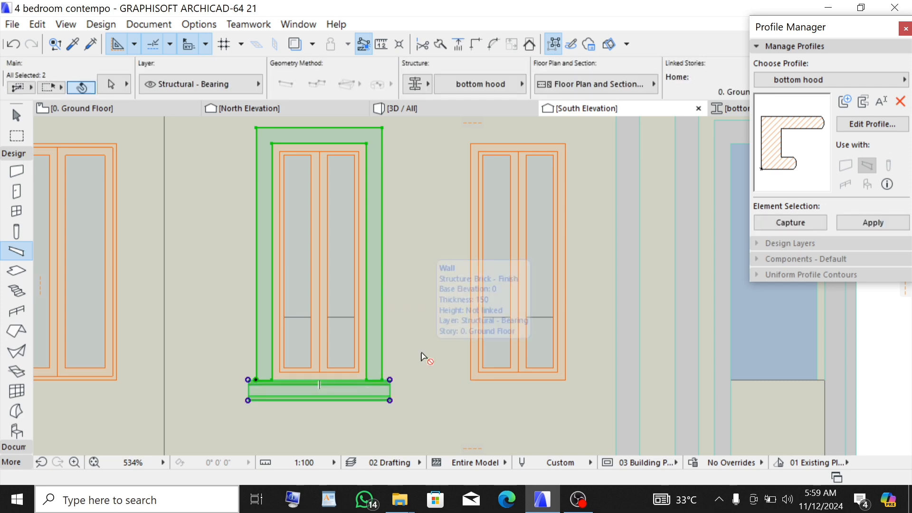
pyautogui.hotkey('ctrl', 'd')
pyautogui.scroll(-2, 473, 373)
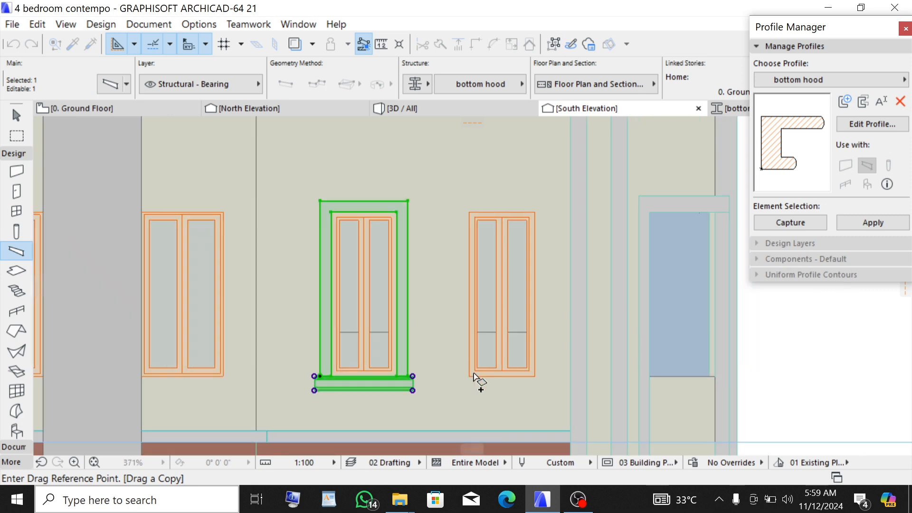
pyautogui.scroll(5, 321, 205)
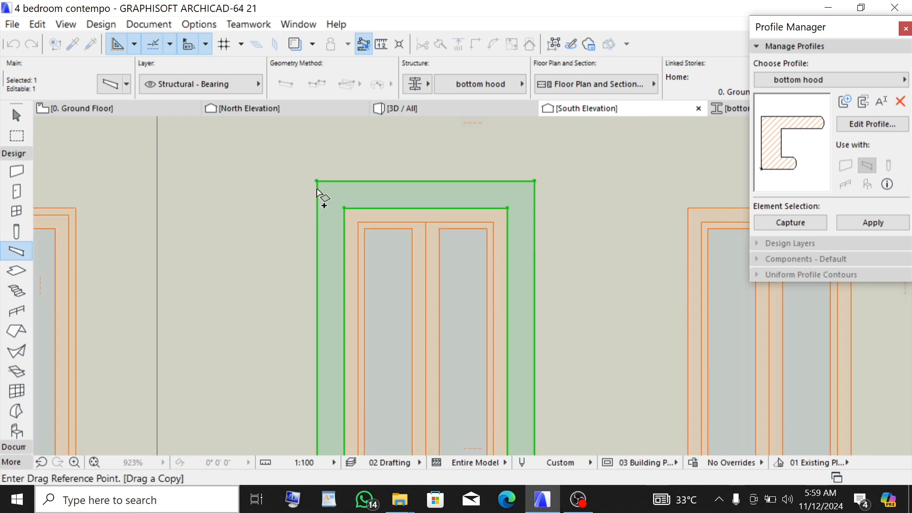
pyautogui.click(345, 209)
pyautogui.scroll(-3, 413, 200)
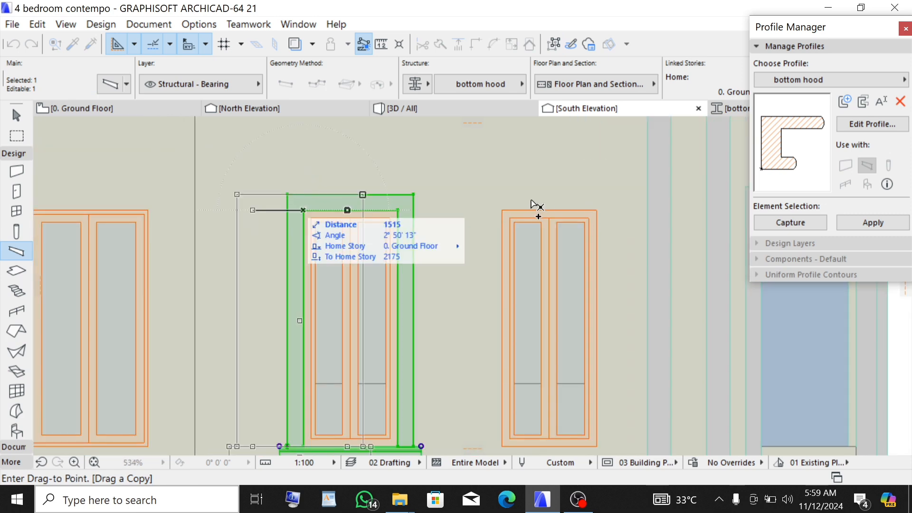
pyautogui.click(501, 210)
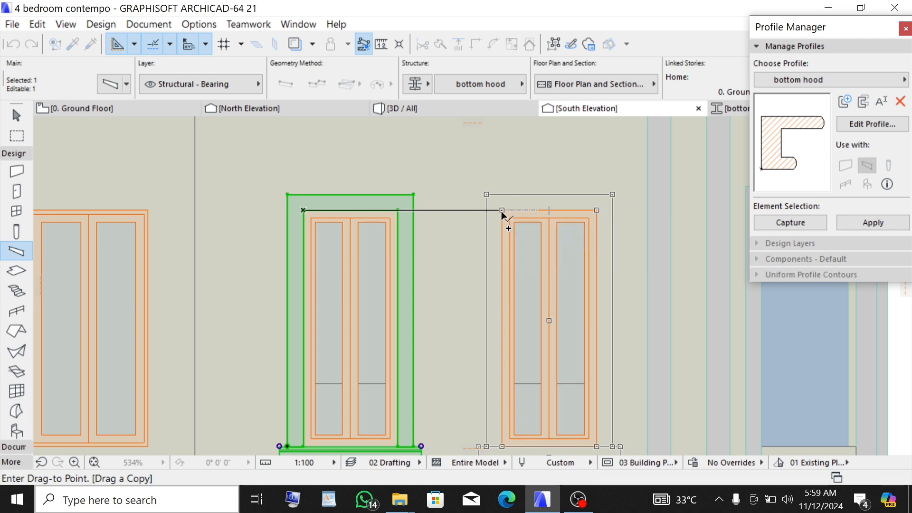
pyautogui.scroll(-3, 434, 213)
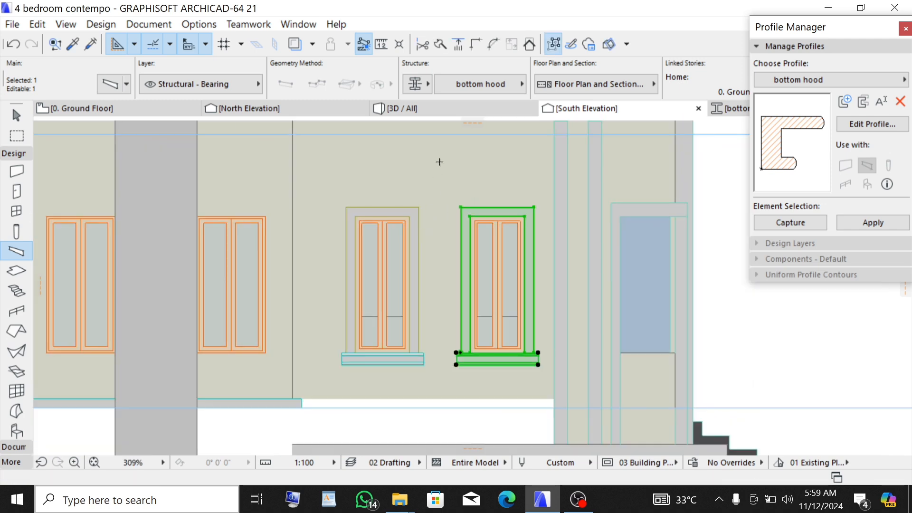
pyautogui.press('Escape')
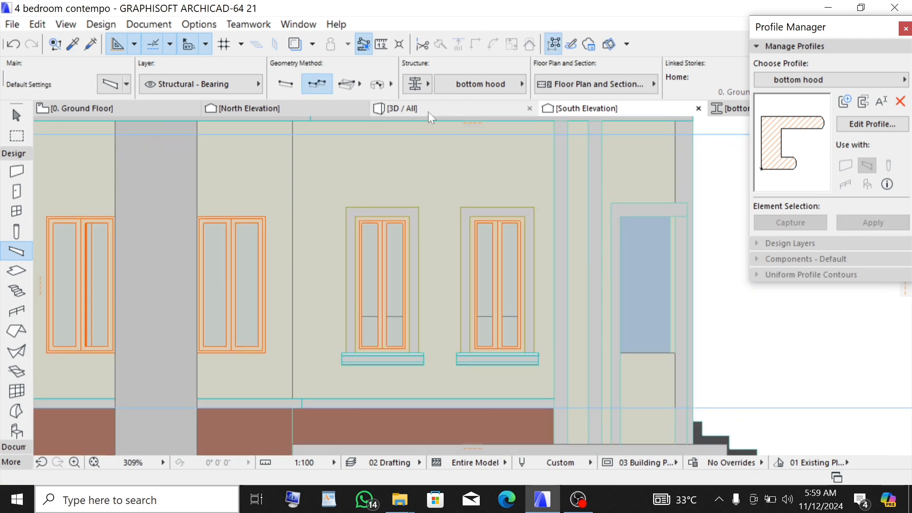
pyautogui.click(428, 113)
pyautogui.scroll(5, 448, 290)
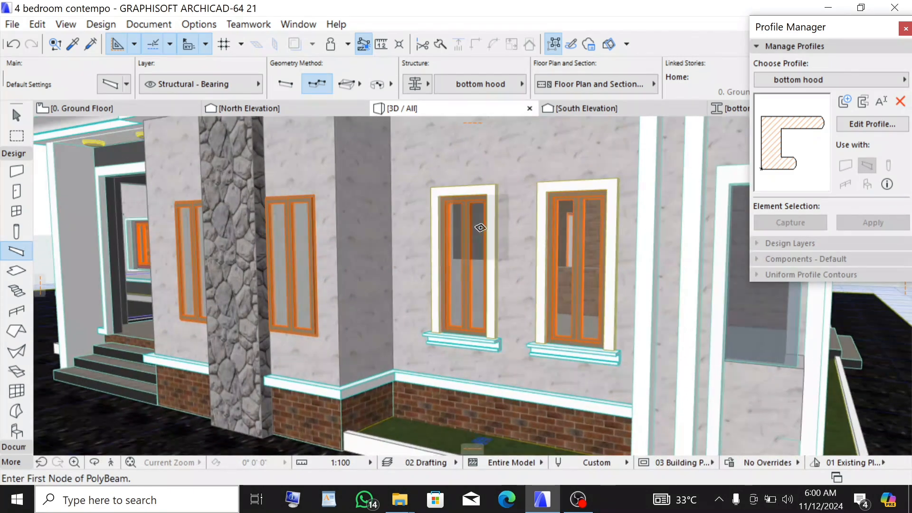
pyautogui.scroll(-5, 435, 280)
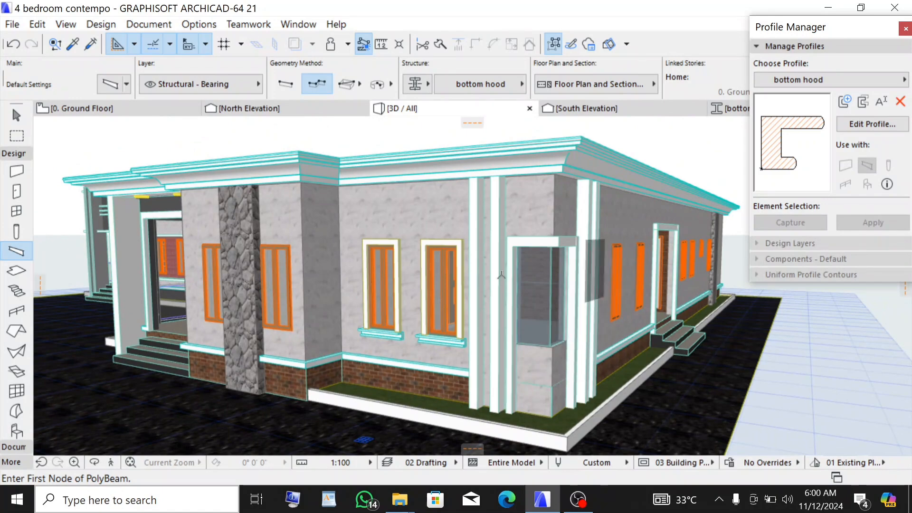
pyautogui.scroll(1, 546, 333)
pyautogui.scroll(3, 493, 346)
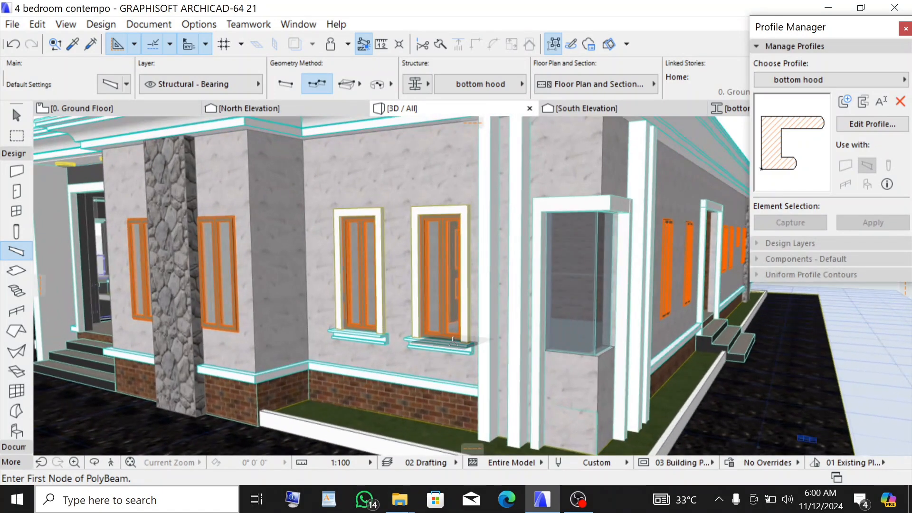
pyautogui.scroll(2, 493, 346)
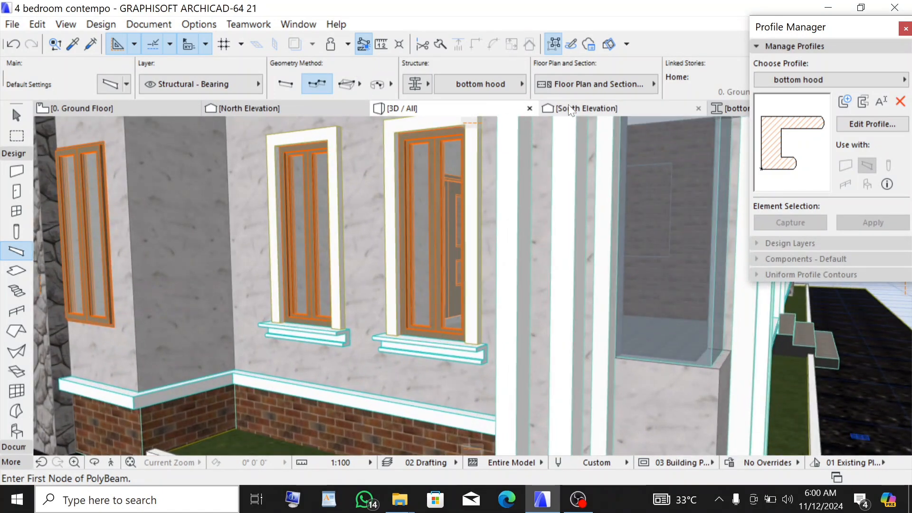
# - In the South Elevation, shorten both side jambs of the copied frame morph by raising their bottom edges about 344
pyautogui.click(582, 109)
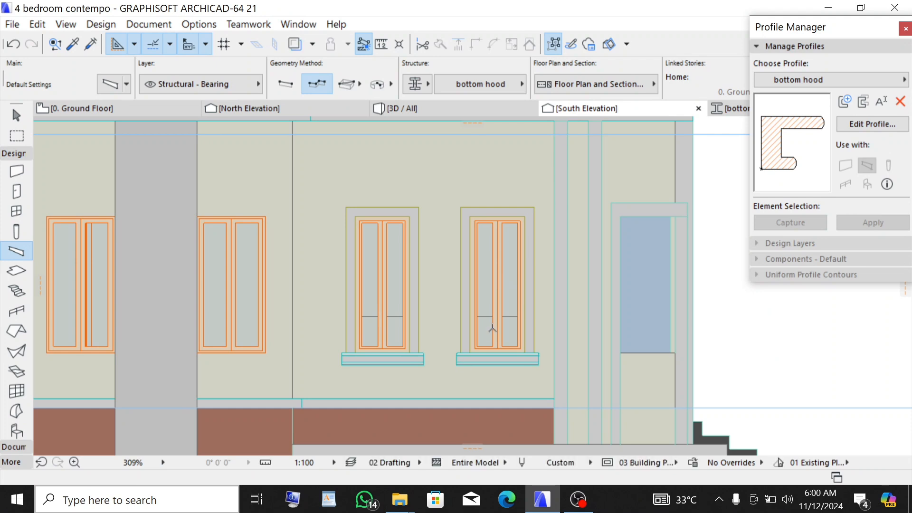
pyautogui.scroll(5, 441, 356)
pyautogui.press('shift')
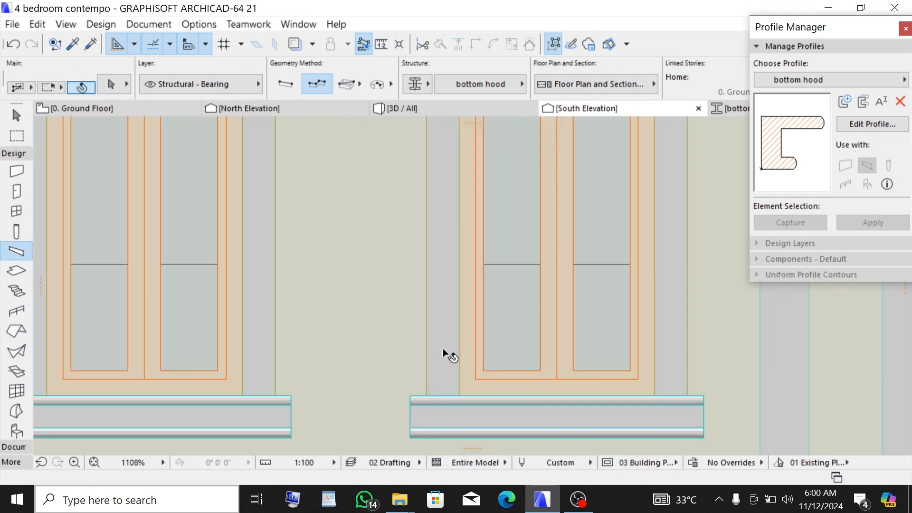
pyautogui.keyDown('shift'); pyautogui.click(443, 357); pyautogui.keyUp('shift')
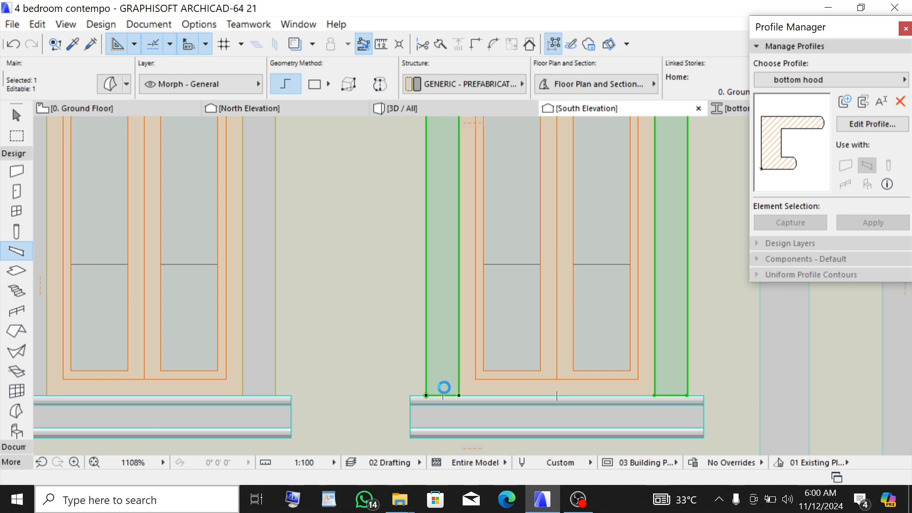
pyautogui.click(443, 396)
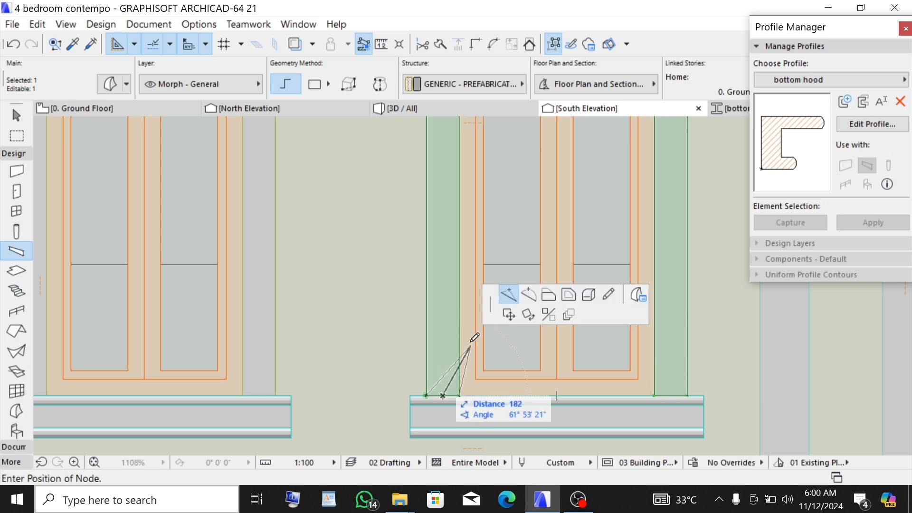
pyautogui.click(547, 294)
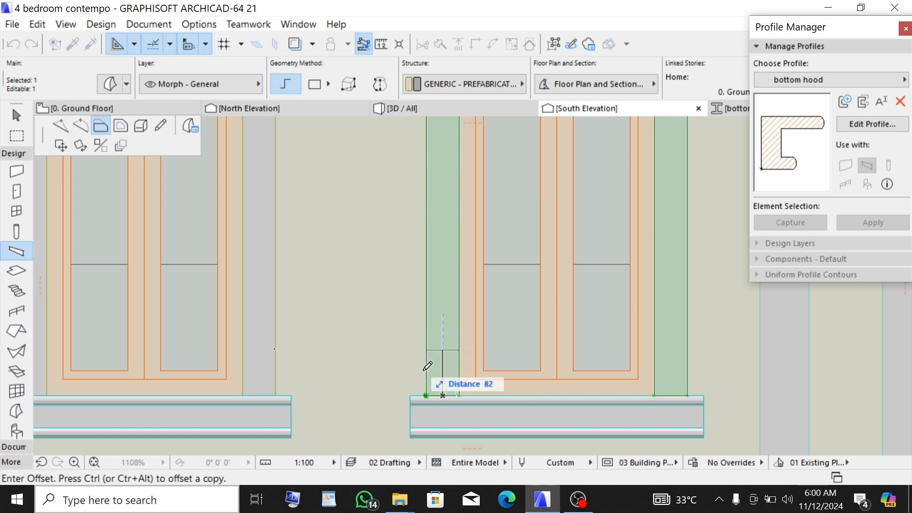
pyautogui.click(446, 284)
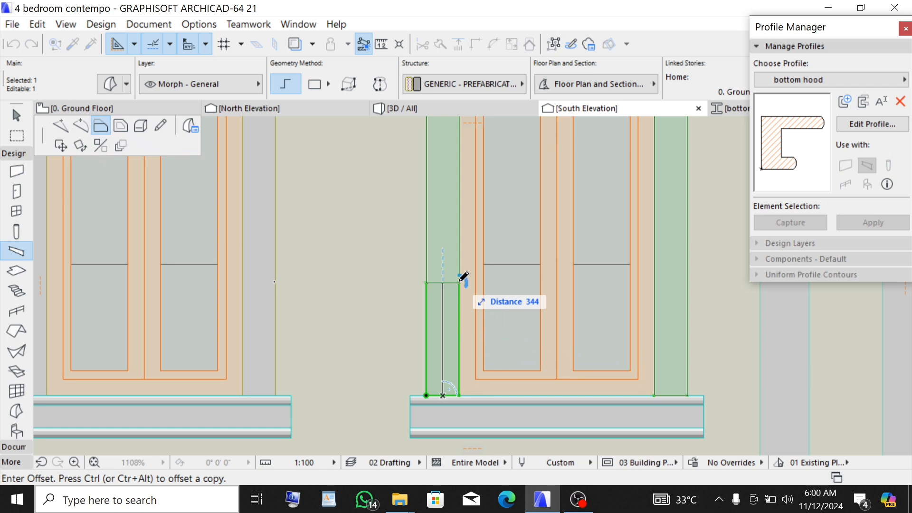
pyautogui.click(459, 282)
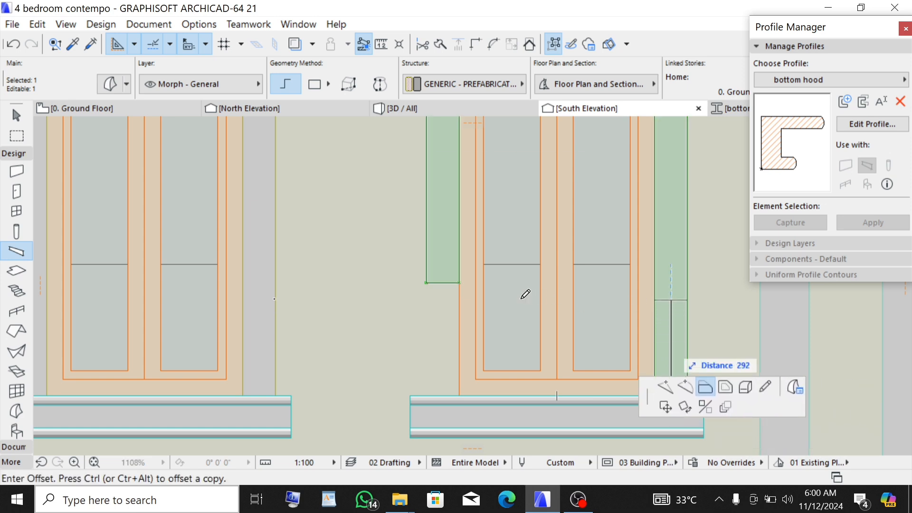
pyautogui.click(459, 283)
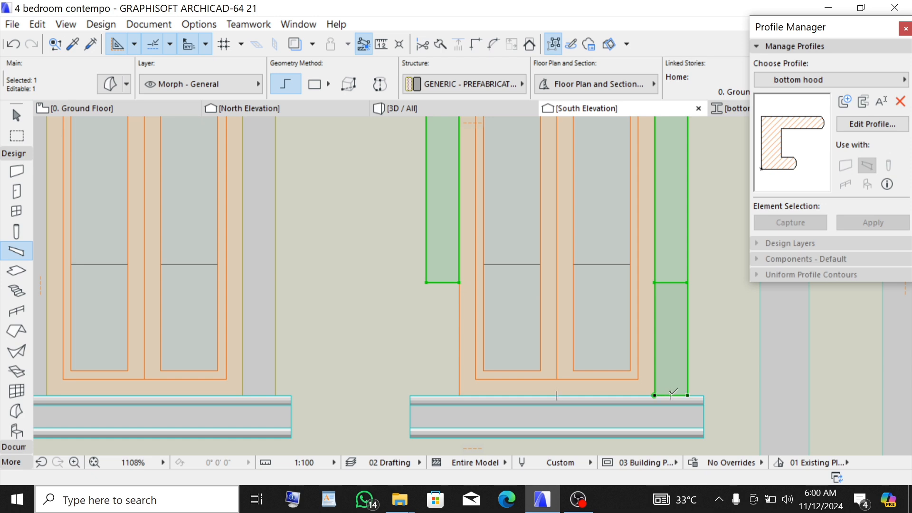
pyautogui.click(654, 296)
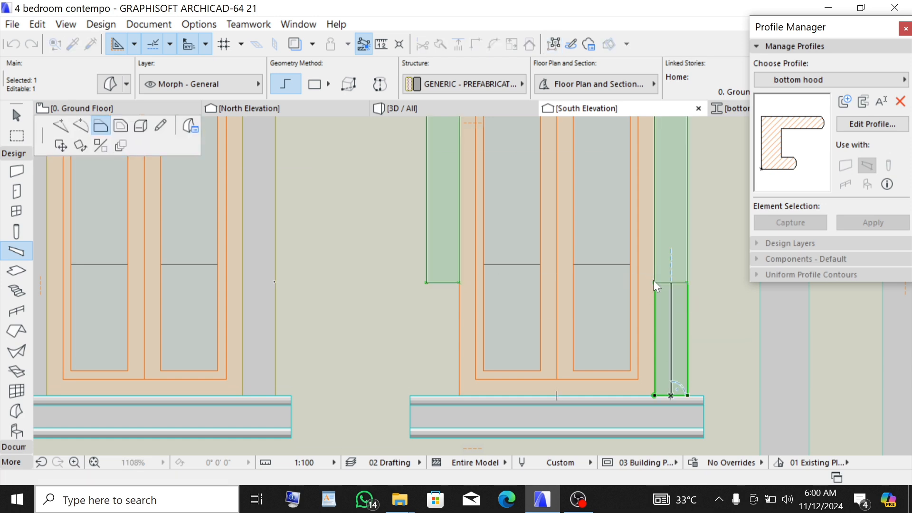
pyautogui.click(654, 283)
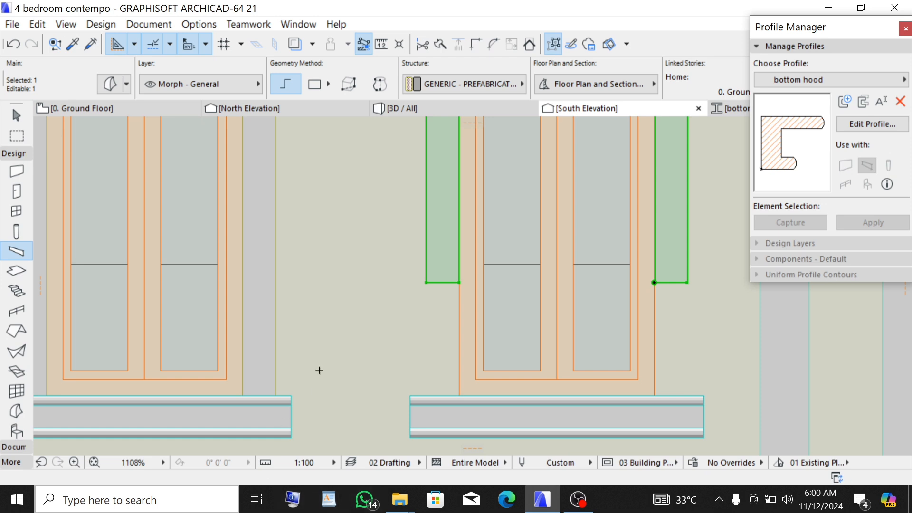
pyautogui.press('Escape')
# - Move the copied hood beam up so its top meets the raised bottom of the frame jambs
pyautogui.keyDown('shift'); pyautogui.click(481, 422); pyautogui.keyUp('shift')
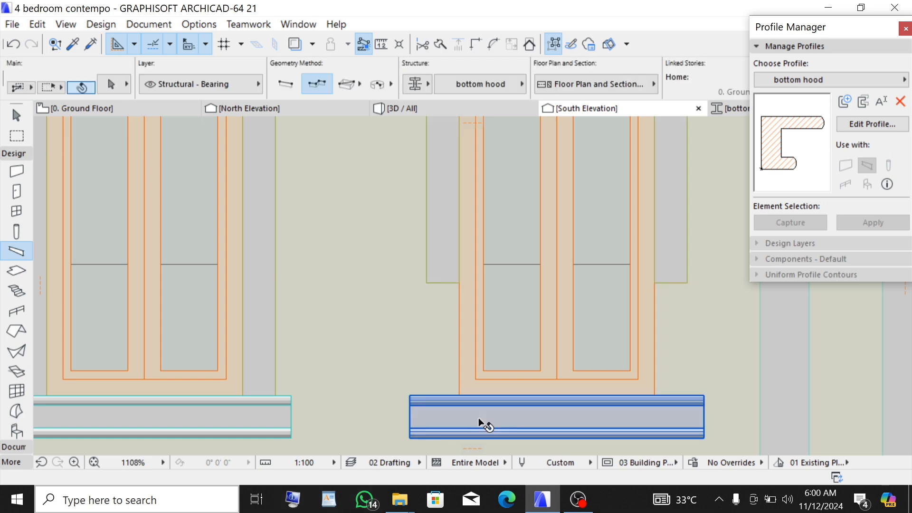
pyautogui.keyDown('shift'); pyautogui.click(477, 419); pyautogui.keyUp('shift')
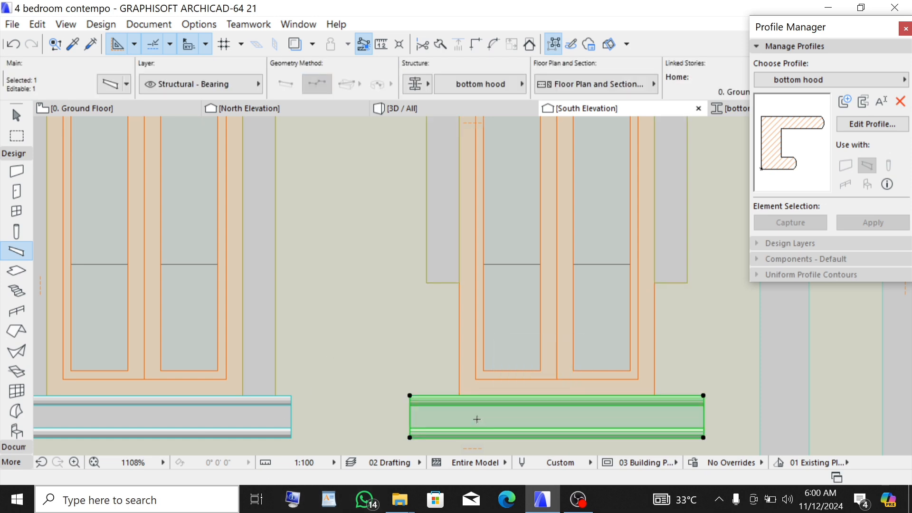
pyautogui.hotkey('ctrl', 'd')
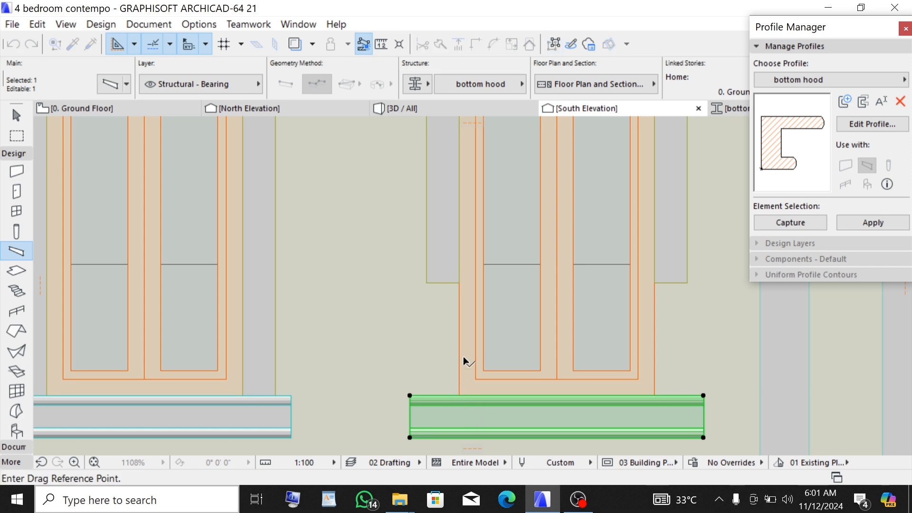
pyautogui.click(459, 395)
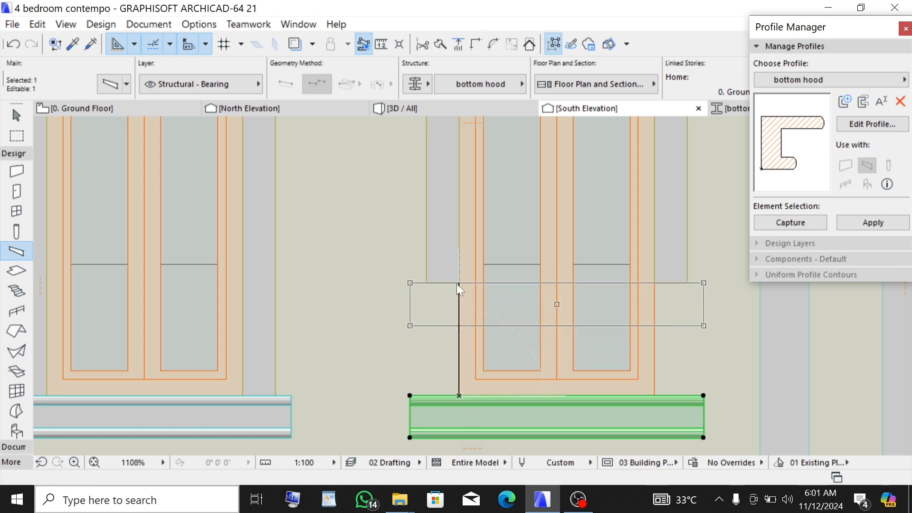
pyautogui.click(459, 284)
# - Inspect the raised window frame and hood beam in the 3D view from several zoom levels
pyautogui.click(442, 111)
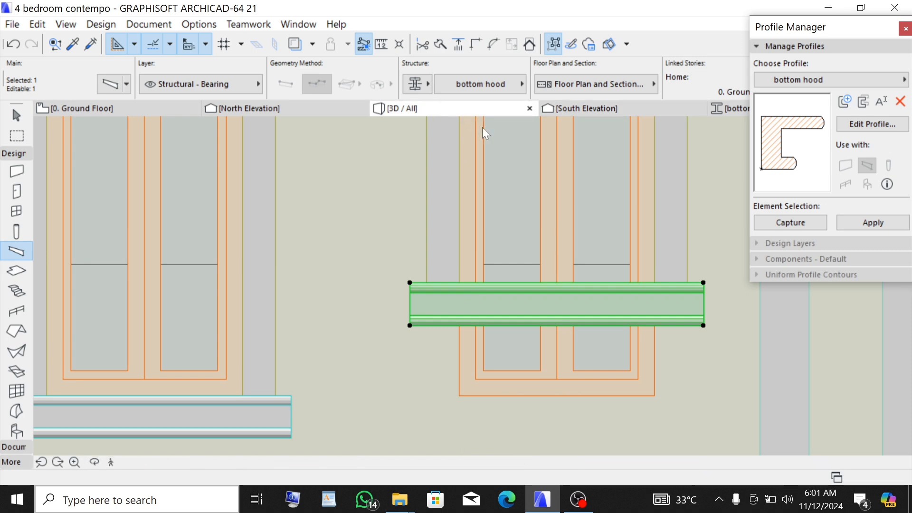
pyautogui.press('Escape')
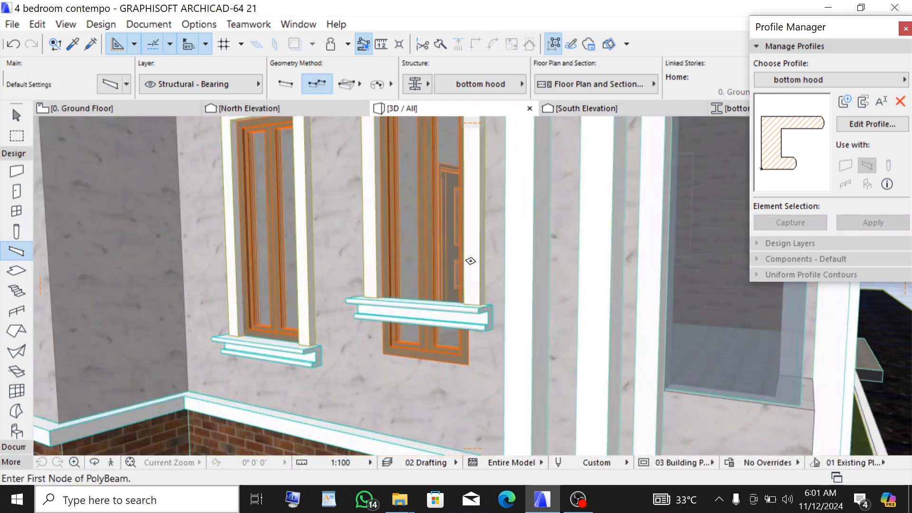
pyautogui.scroll(-4, 444, 284)
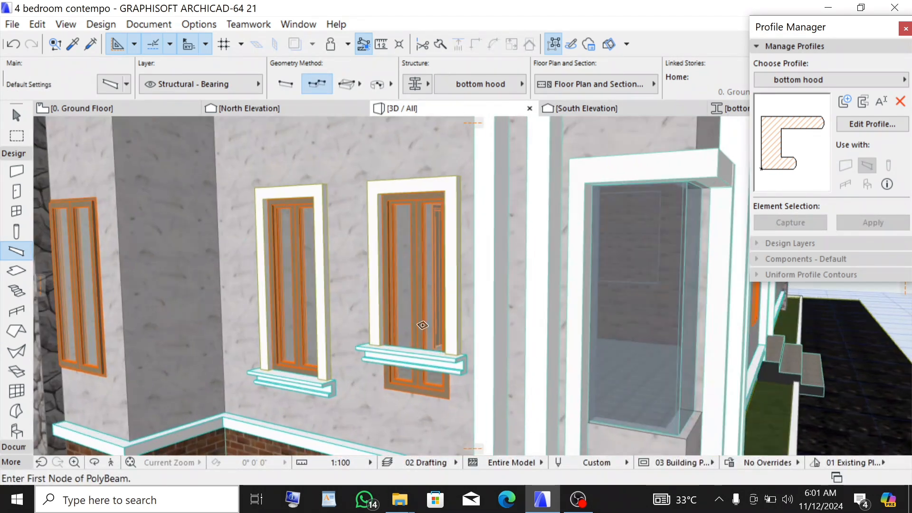
pyautogui.scroll(2, 423, 325)
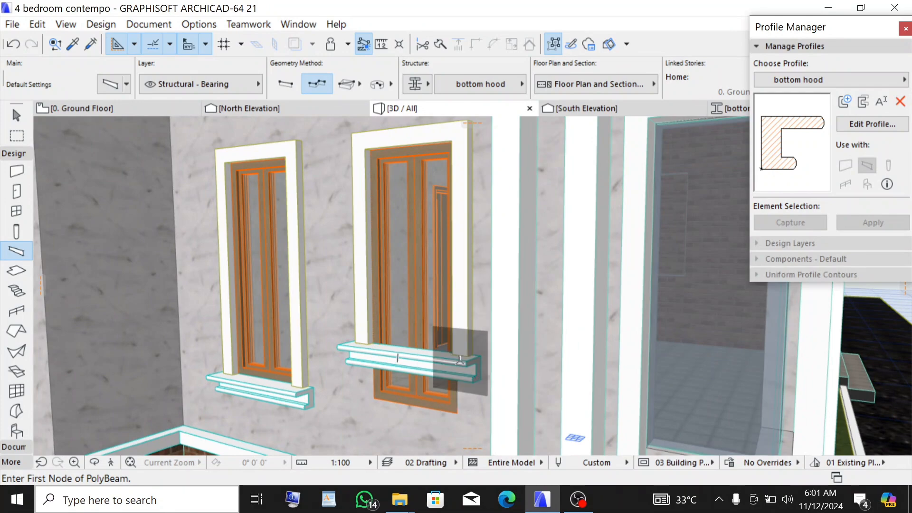
pyautogui.scroll(-5, 459, 292)
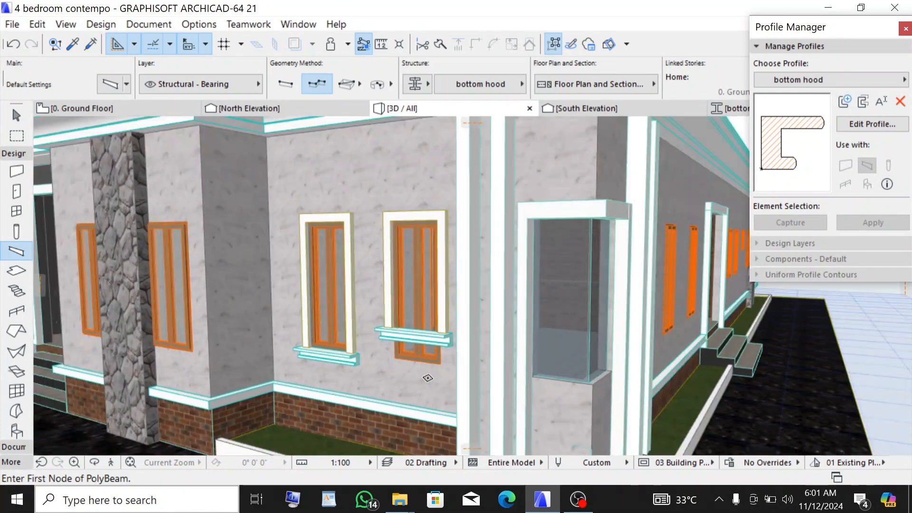
pyautogui.scroll(4, 392, 243)
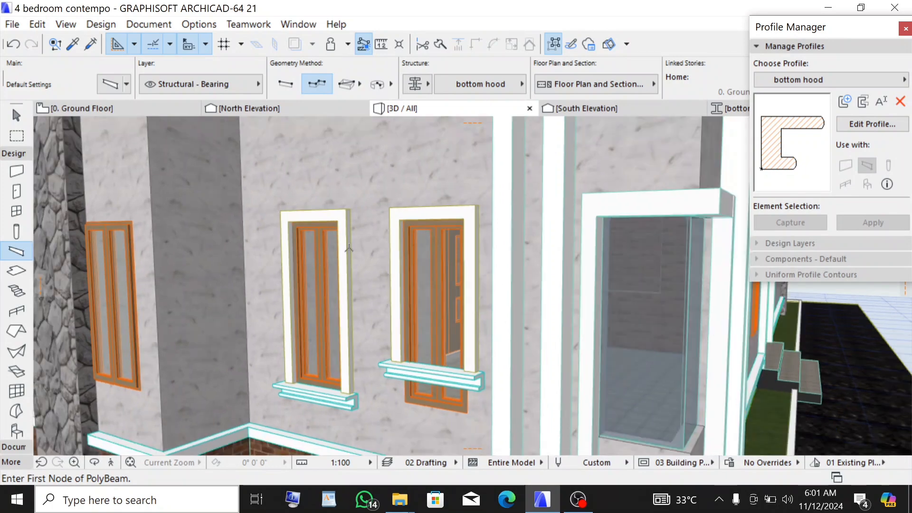
pyautogui.scroll(4, 437, 394)
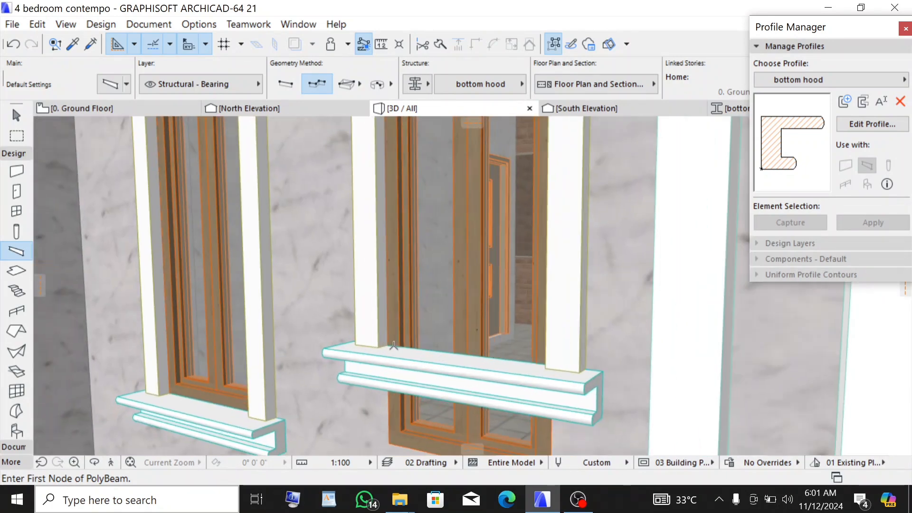
pyautogui.scroll(-5, 393, 345)
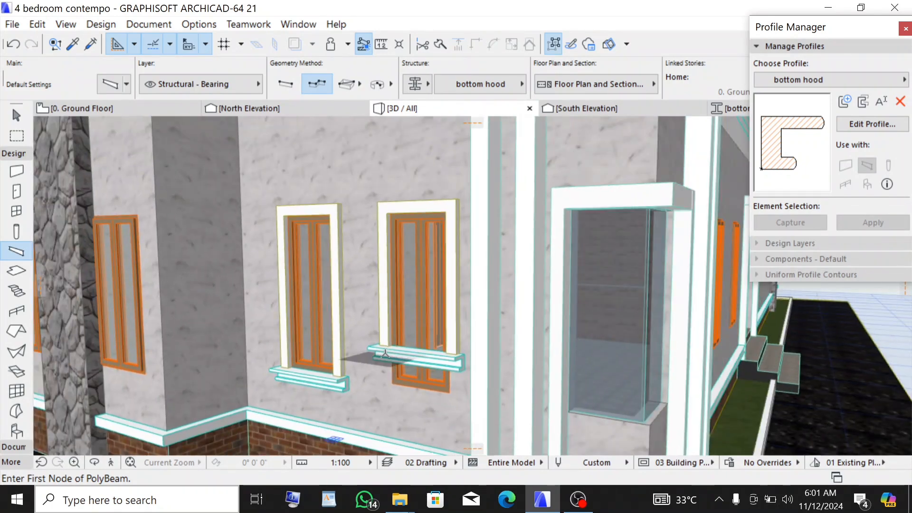
pyautogui.scroll(-5, 560, 313)
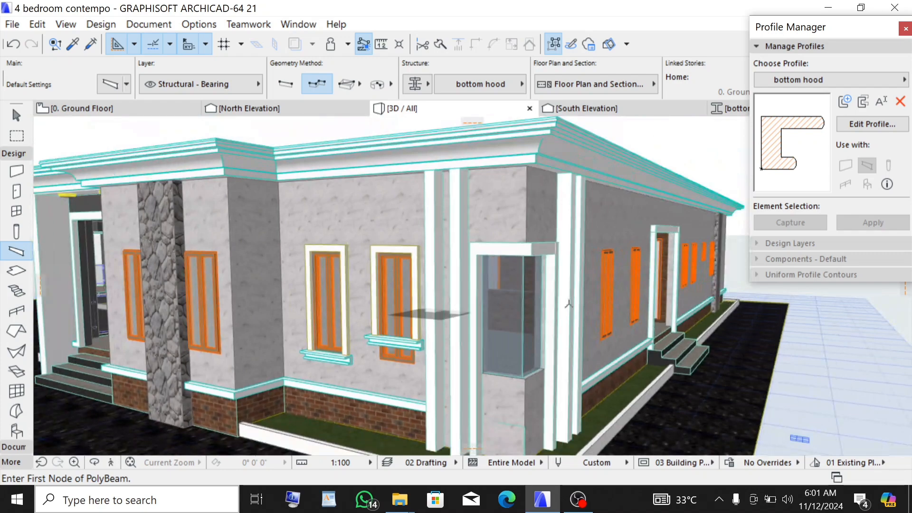
pyautogui.scroll(-4, 408, 328)
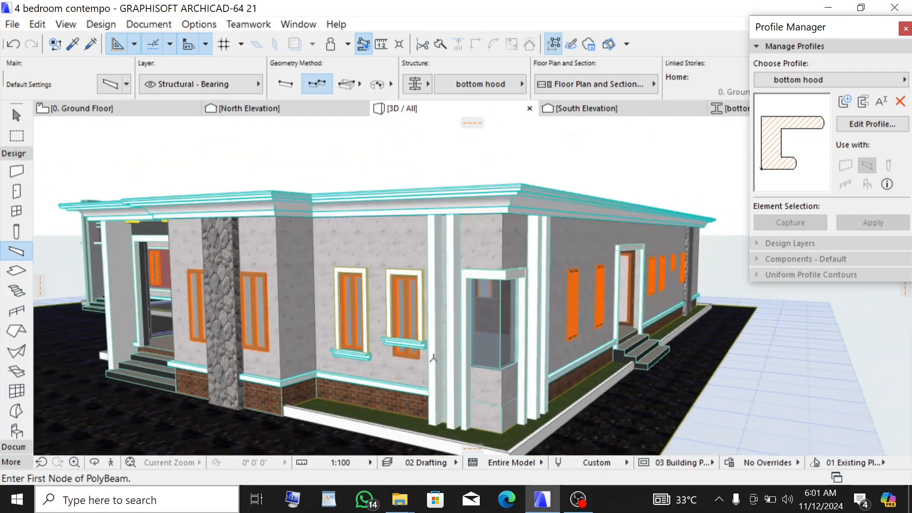
pyautogui.scroll(5, 452, 351)
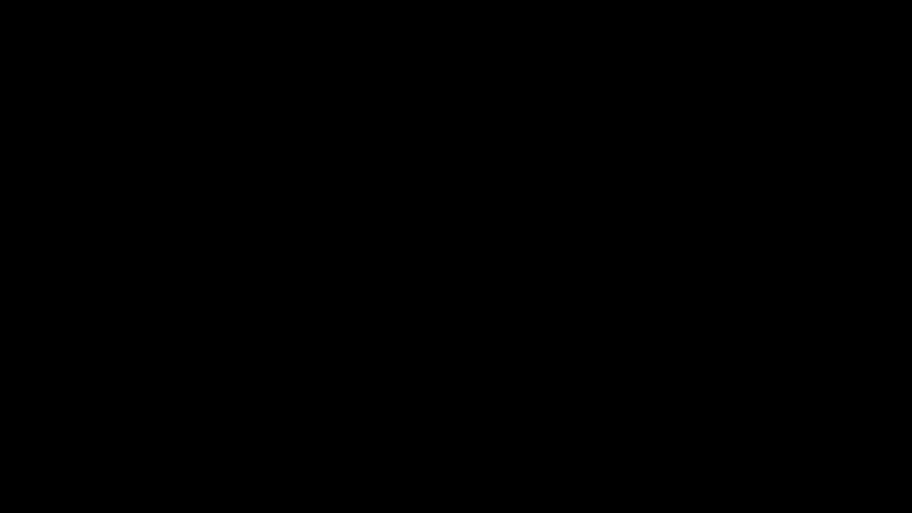